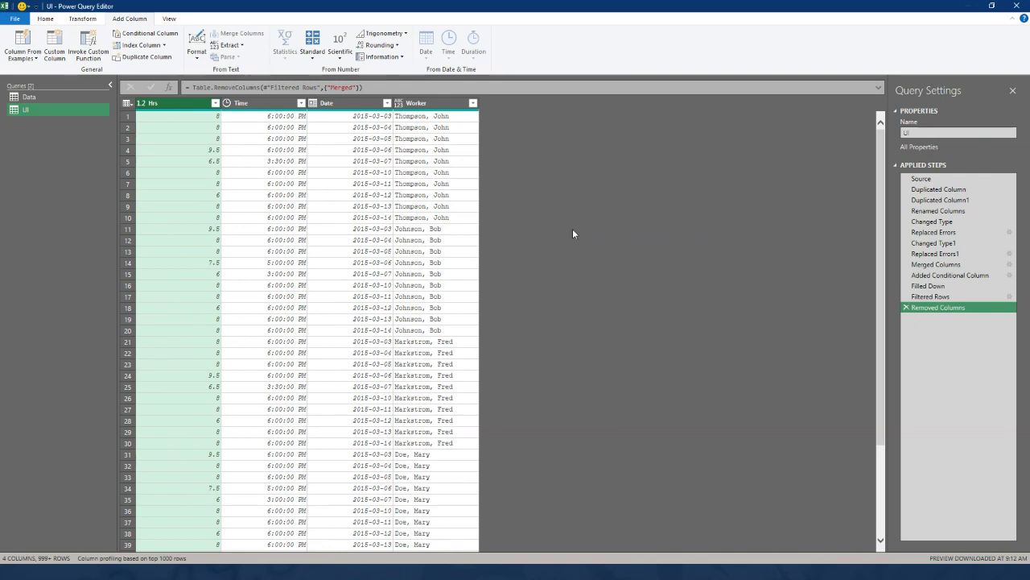
Create a new query that references the Data query and rename it Formulae
click(44, 98)
right_click(43, 96)
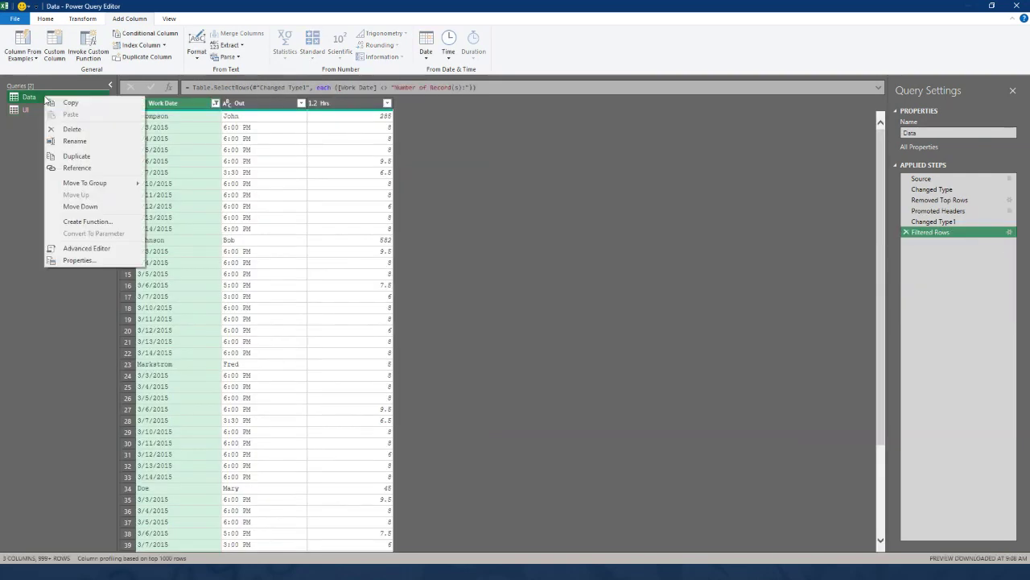
click(92, 168)
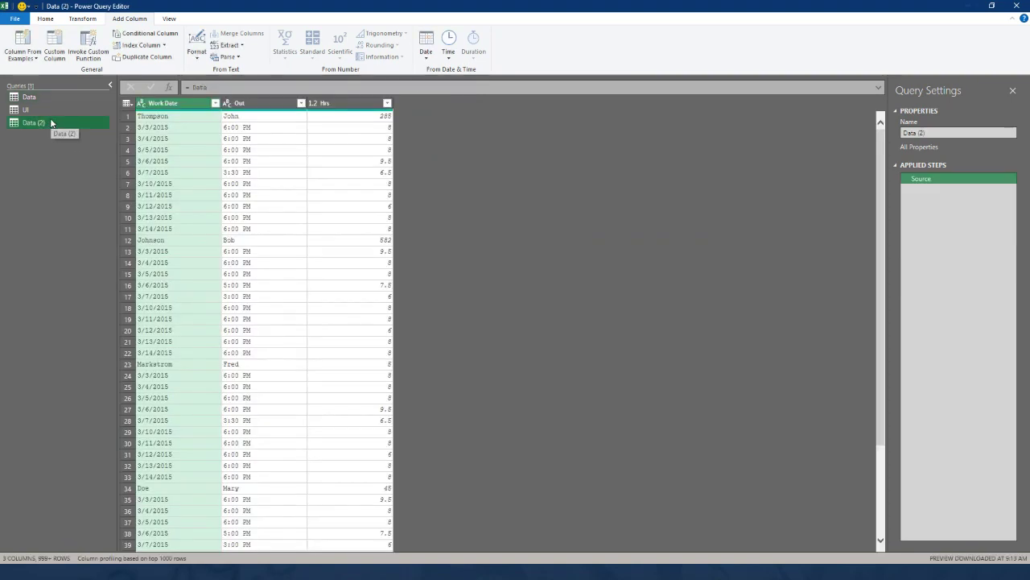
double_click(58, 128)
text(Formu)
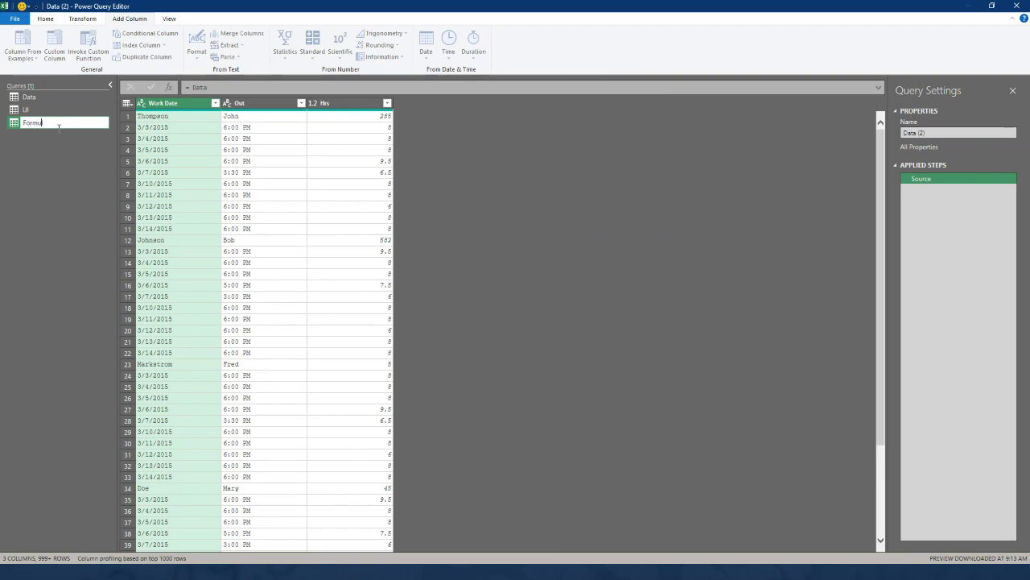
text(lae)
key(Return)
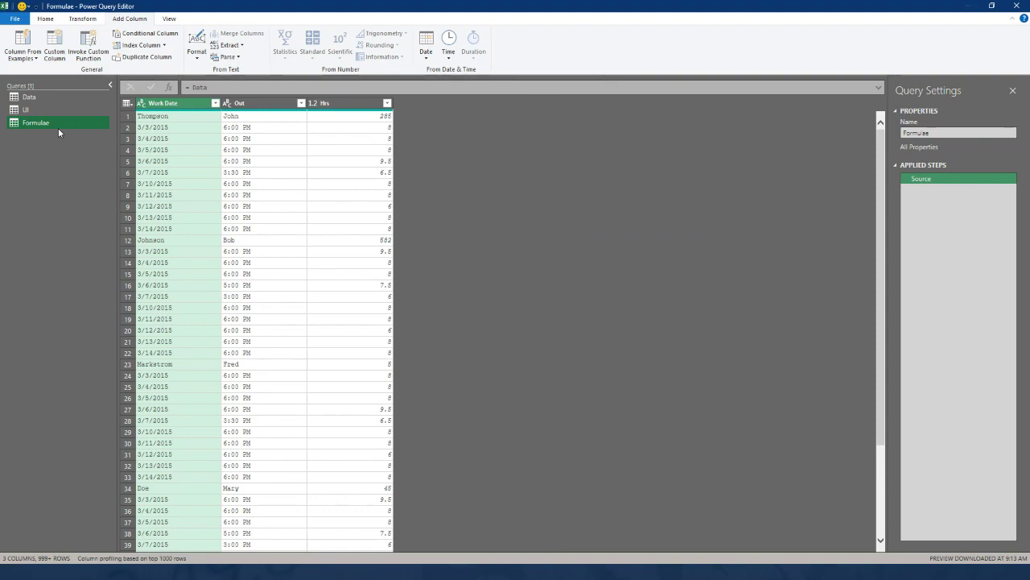
Add a custom column named Time with the formula try Time.From([Out]) otherwise null
click(54, 48)
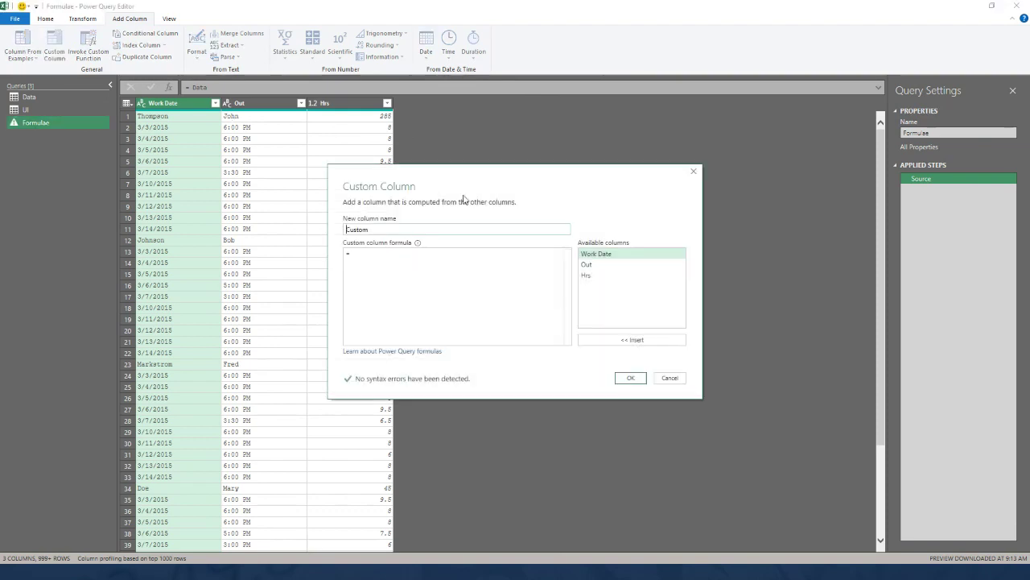
double_click(395, 231)
text(Time)
key(Tab)
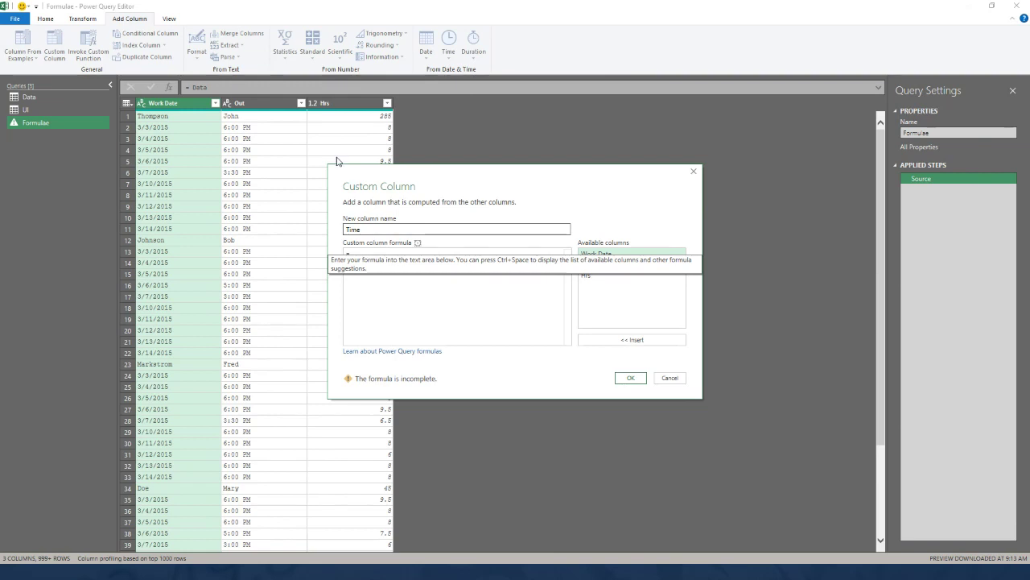
click(383, 256)
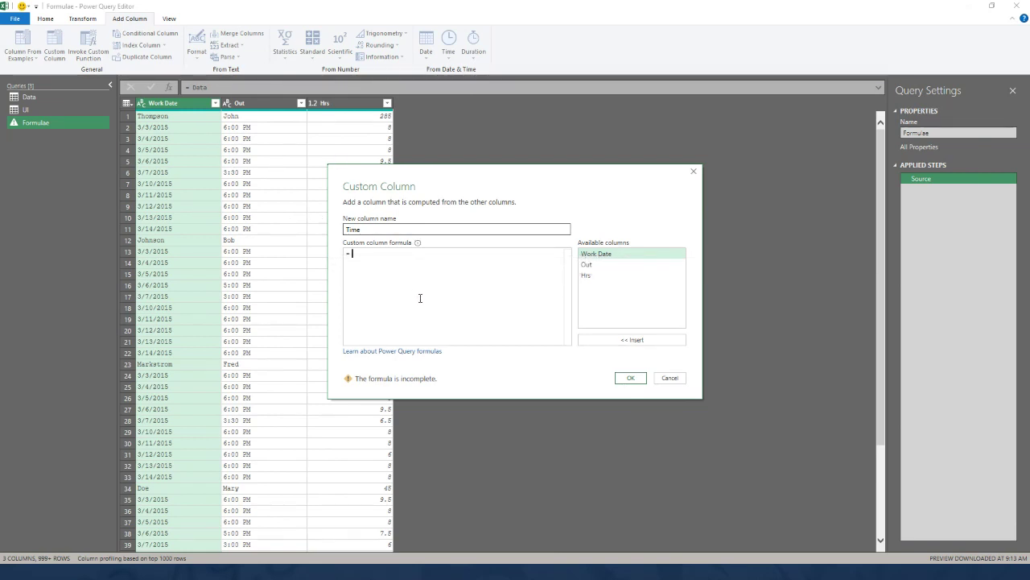
text(try )
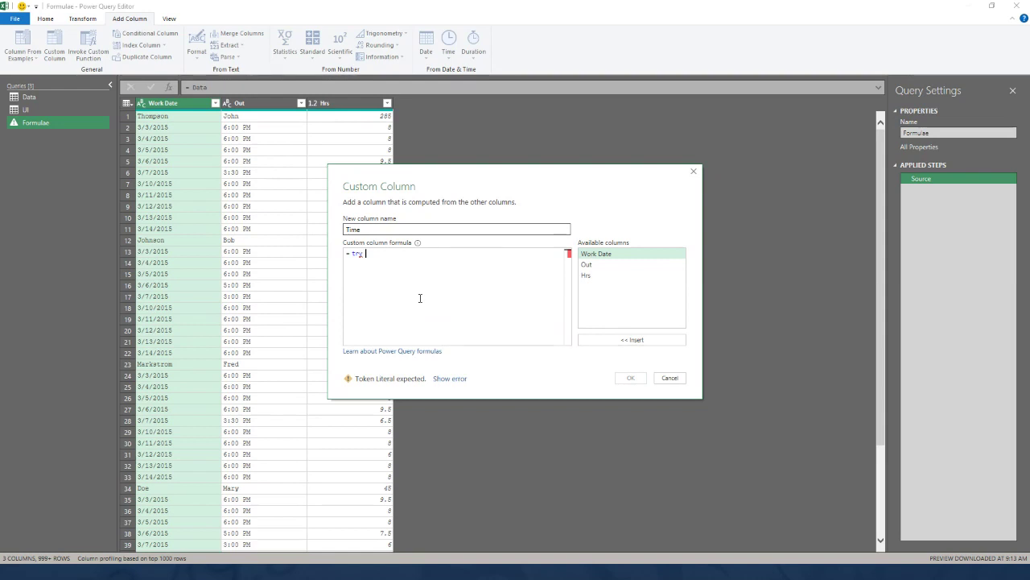
text(Time.From()
double_click(587, 265)
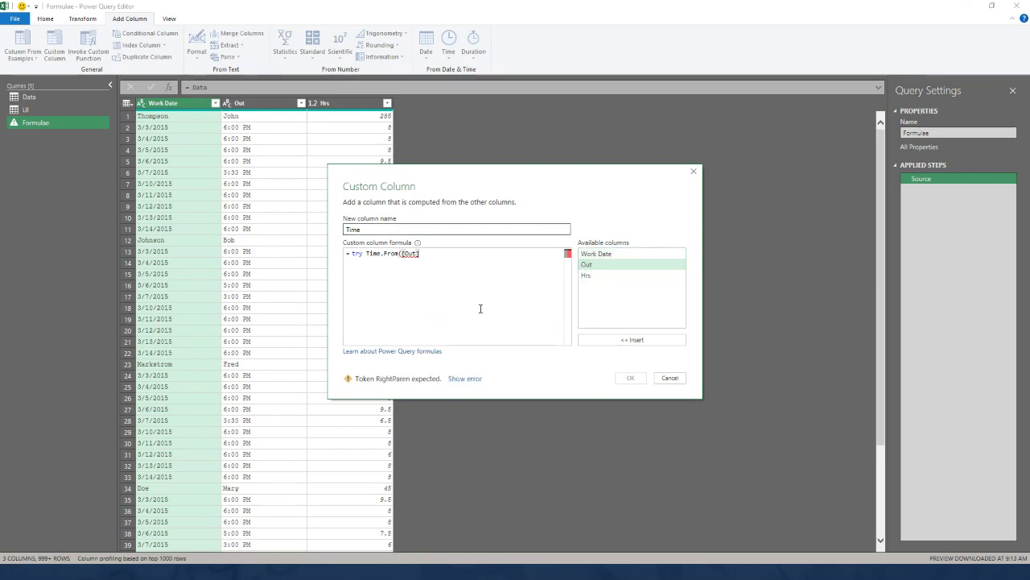
text())
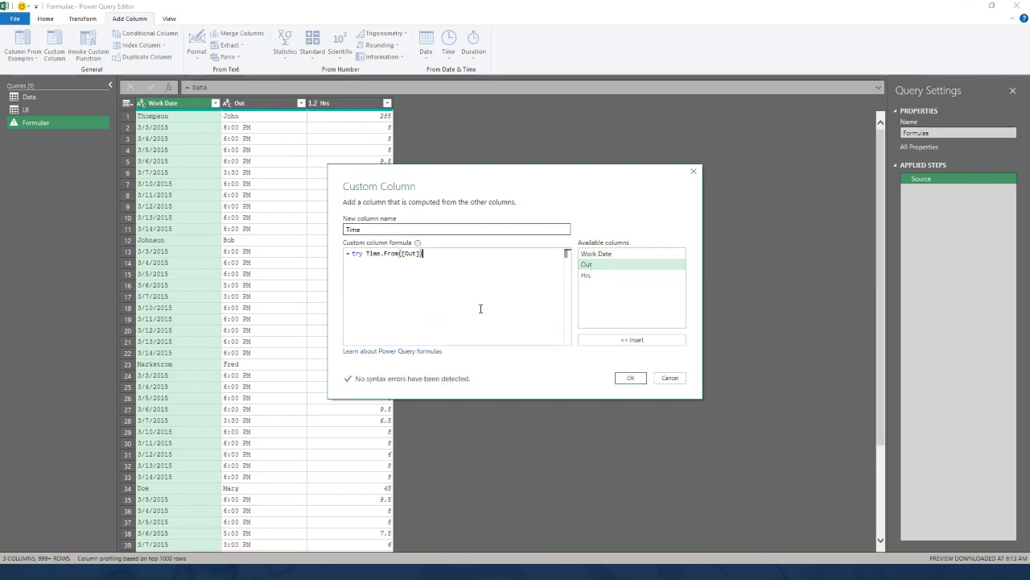
text( otherw)
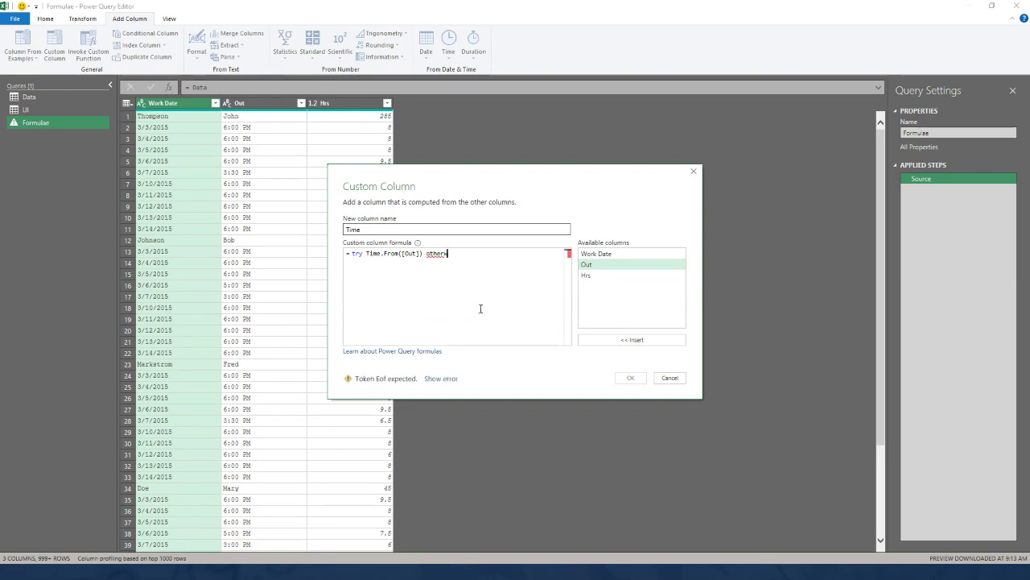
text(ise null)
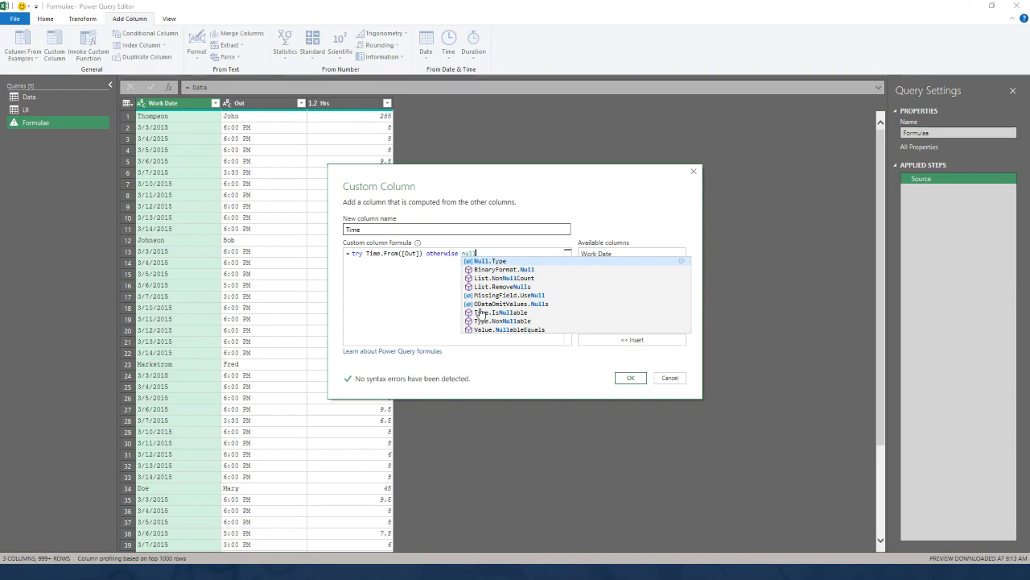
key(Escape)
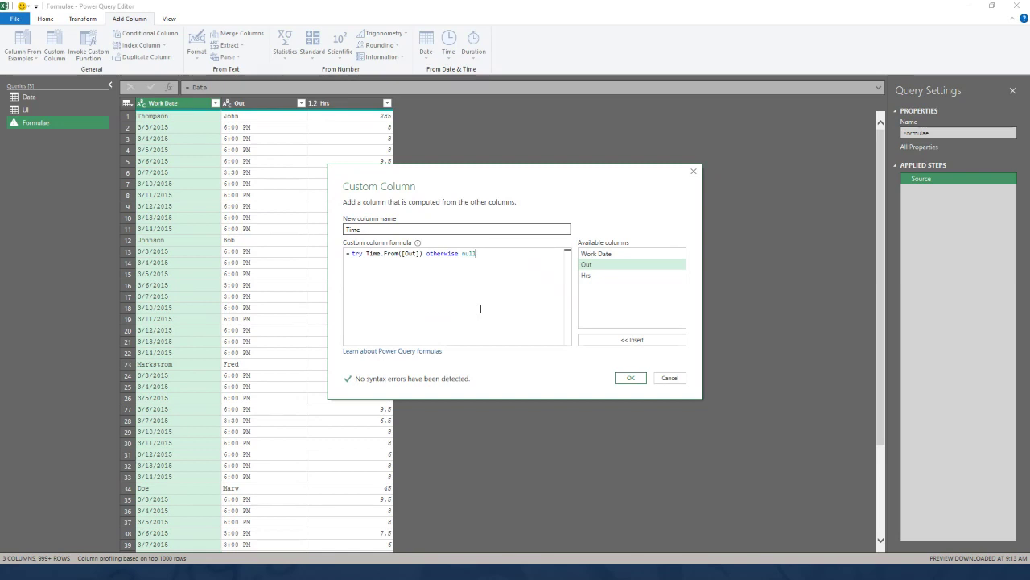
click(629, 379)
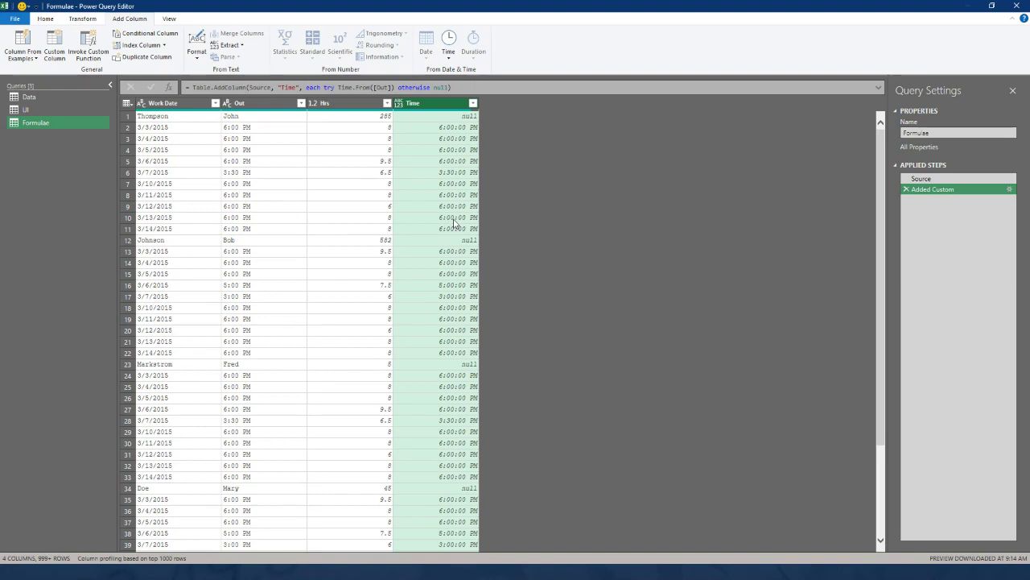
Start a custom column named Worker whose formula begins with the condition if [Time]=null
click(58, 55)
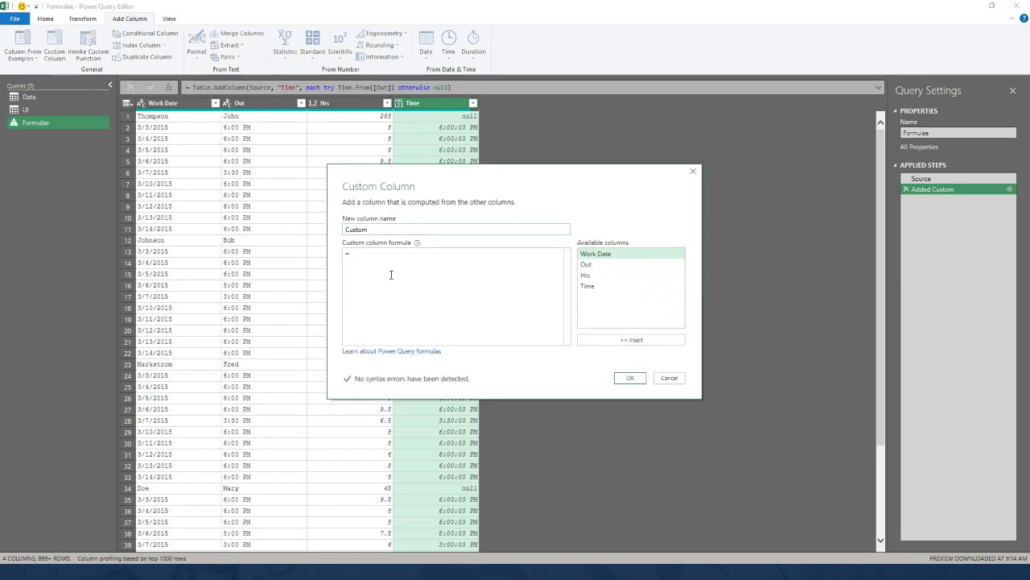
double_click(356, 229)
text(Worker)
key(Tab)
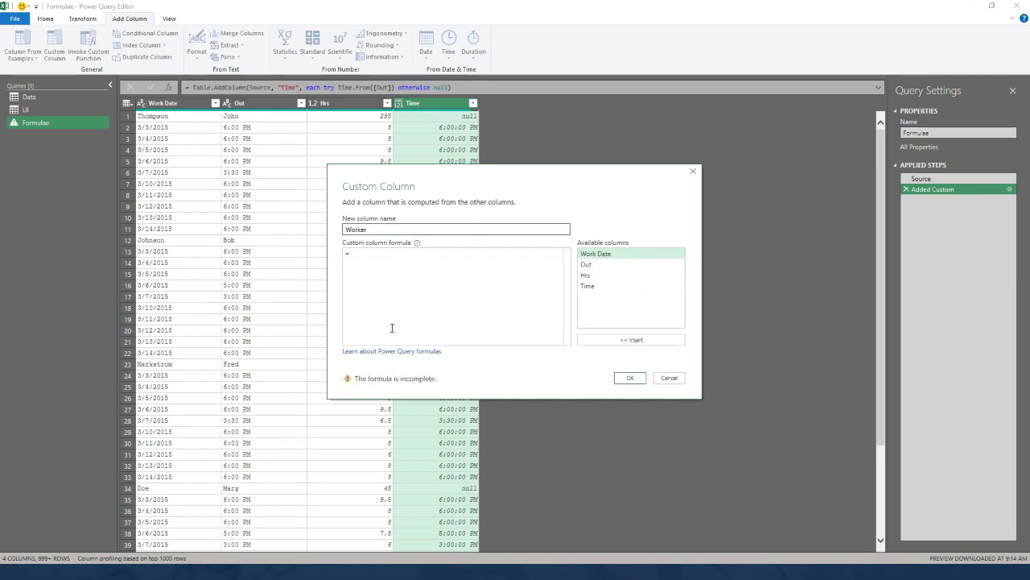
text(if)
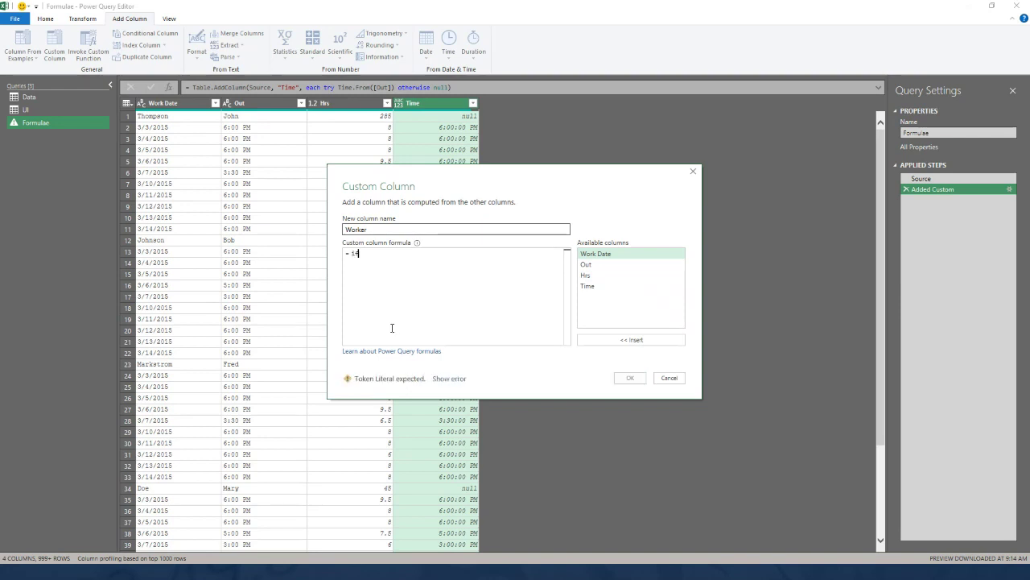
double_click(596, 286)
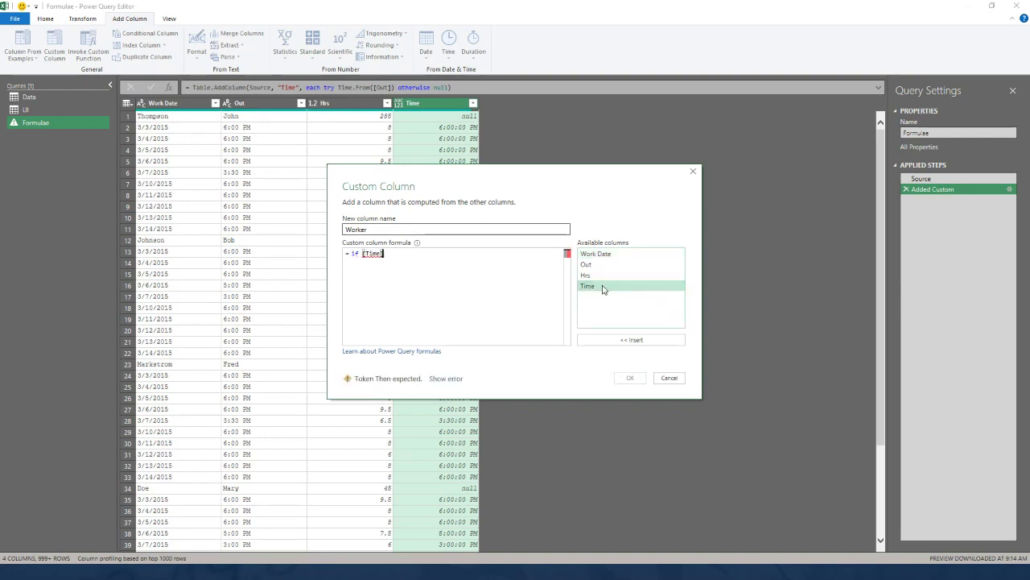
text(=null)
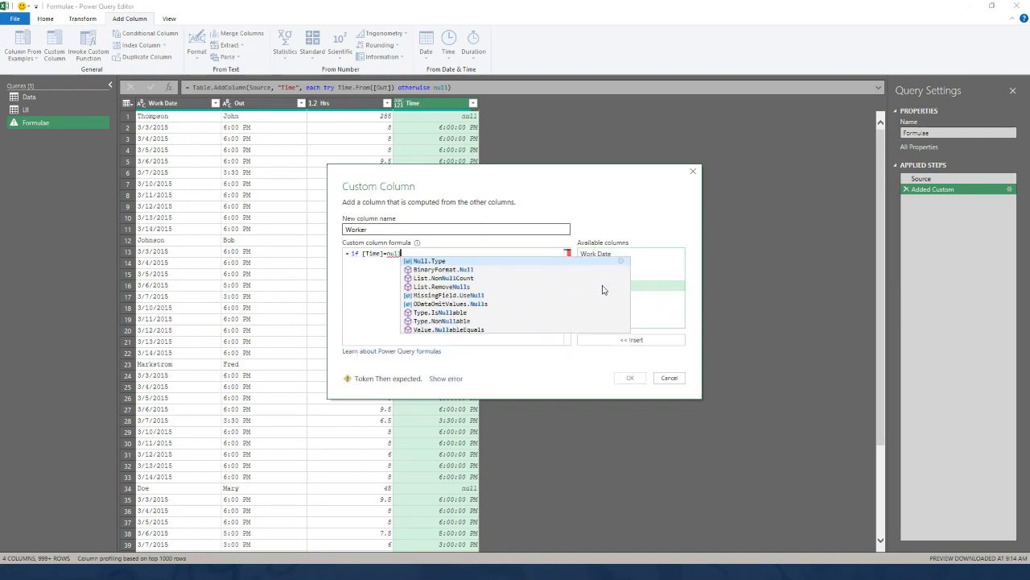
key(Escape)
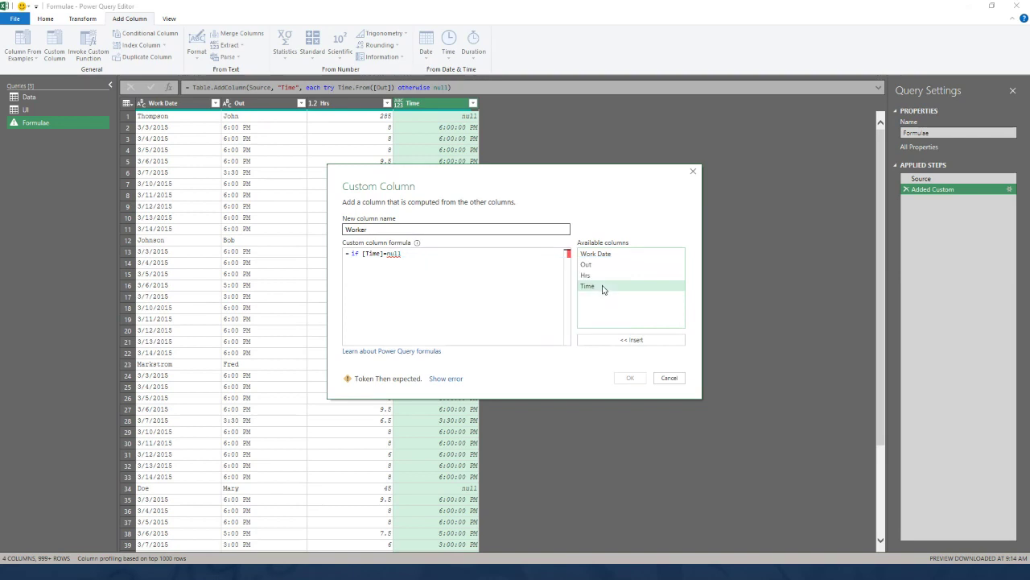
Complete the Worker formula with then [Out] & " " & [Work Date] else null, splitting the clauses across lines, and create the column
key(Return)
text(then)
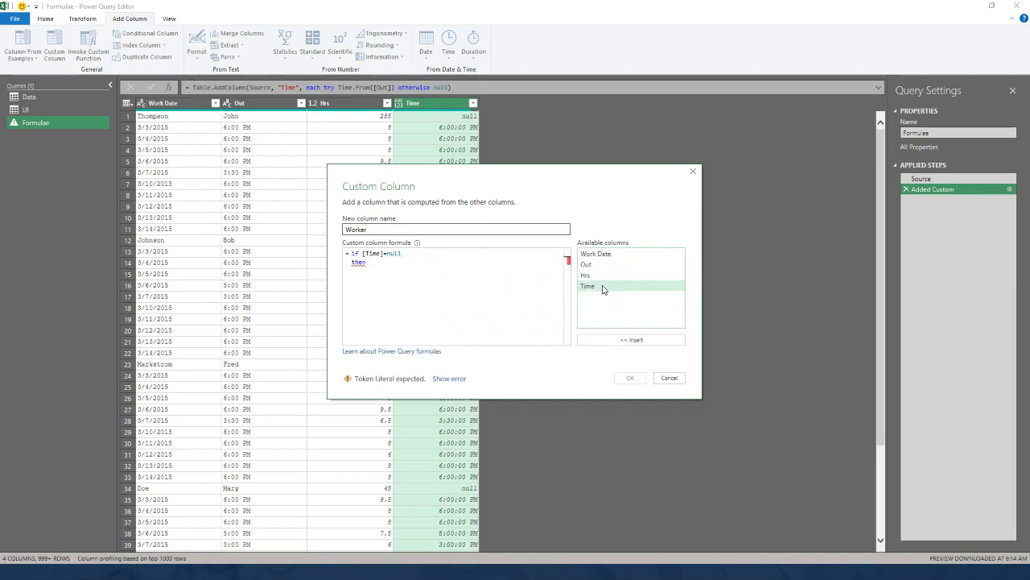
double_click(596, 266)
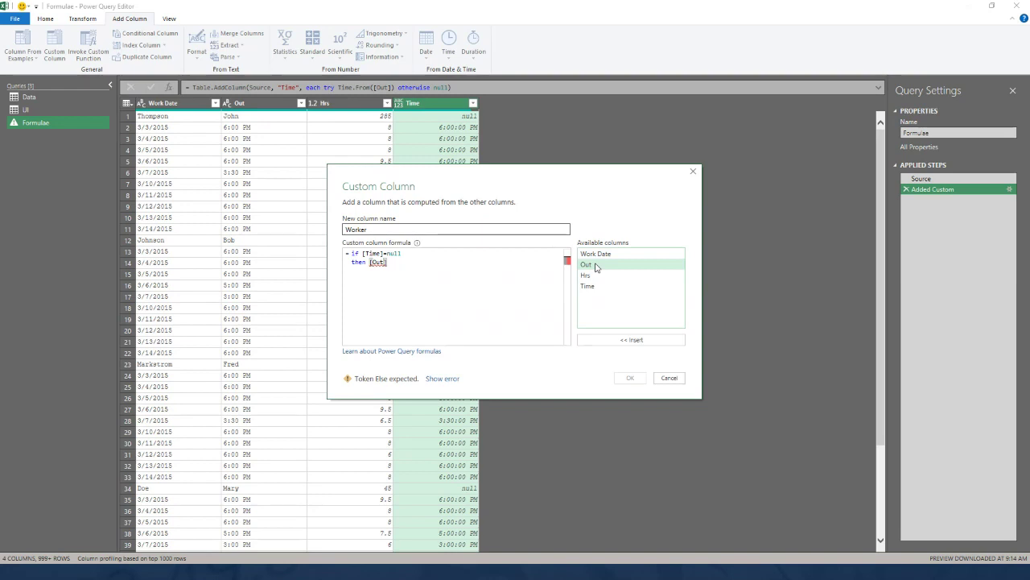
text(& " " &)
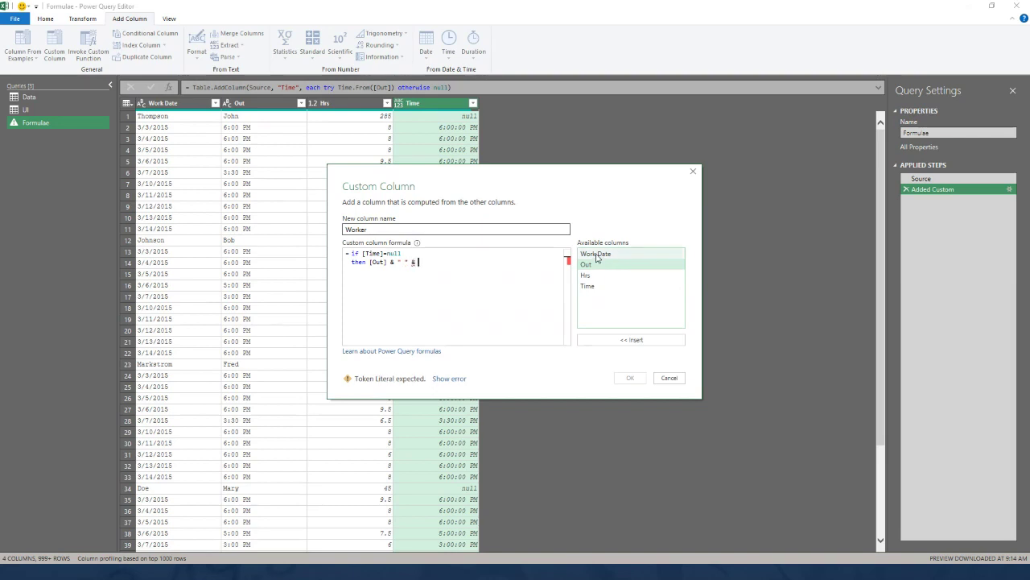
double_click(597, 254)
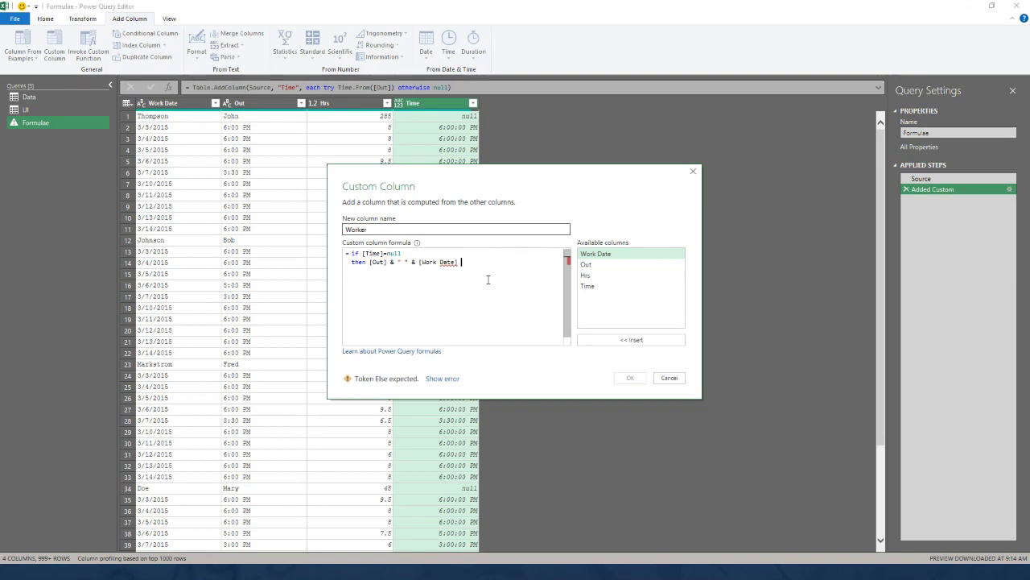
text(else null)
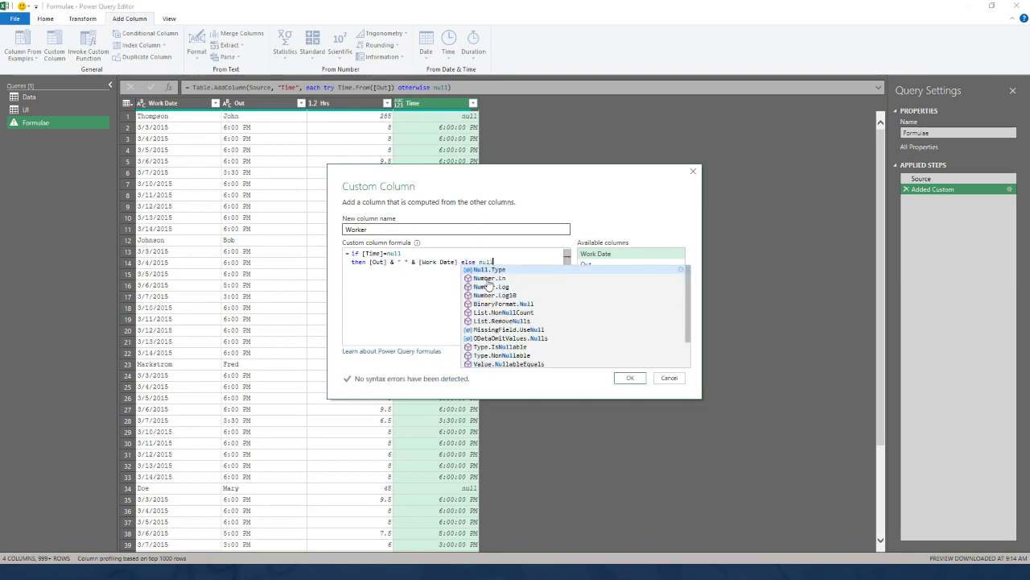
click(488, 279)
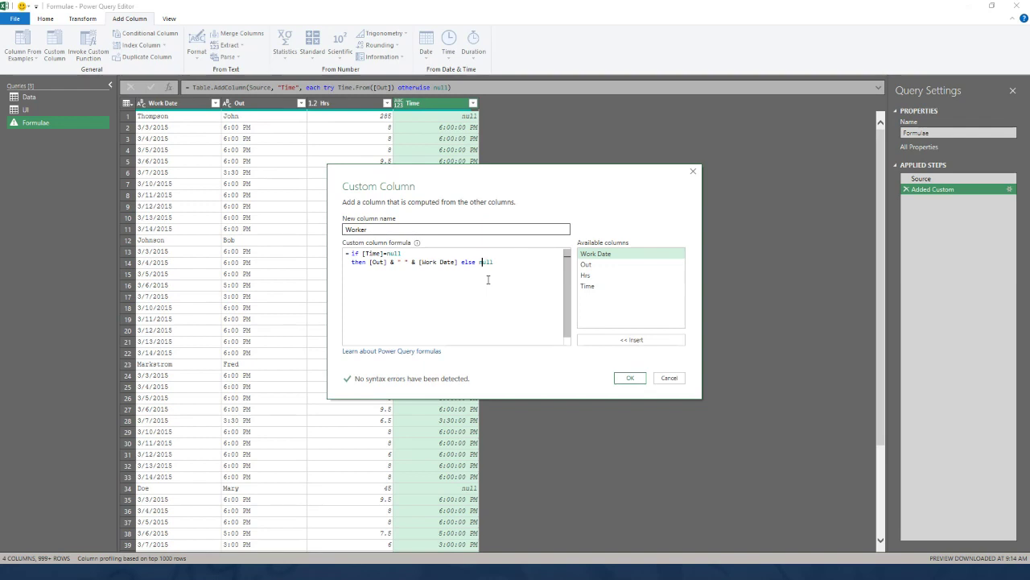
key(Left)
key(Left)
key(Left)
key(Return)
click(628, 380)
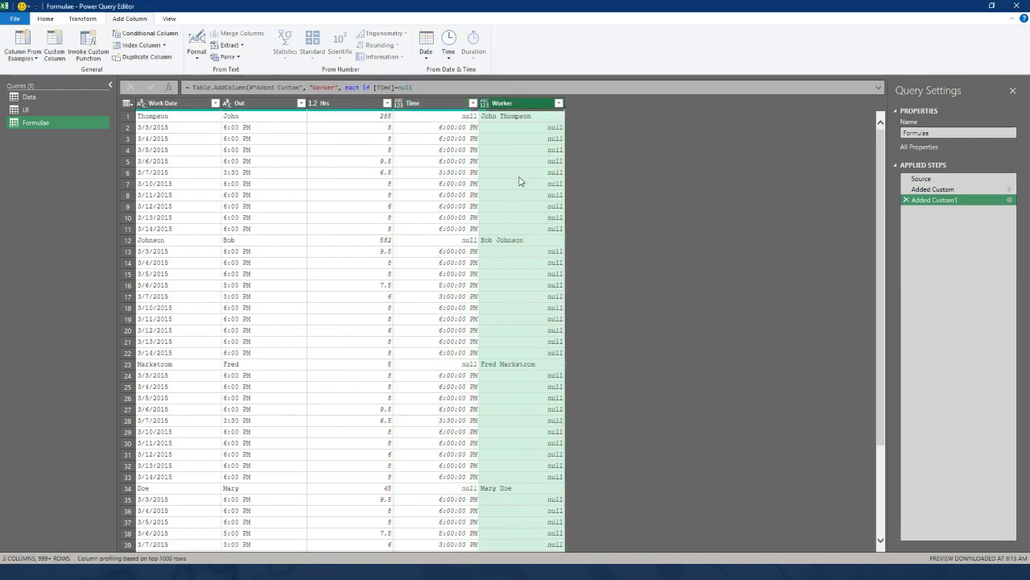
Fill the Worker column's values down and filter the null rows out of the Time column
right_click(512, 105)
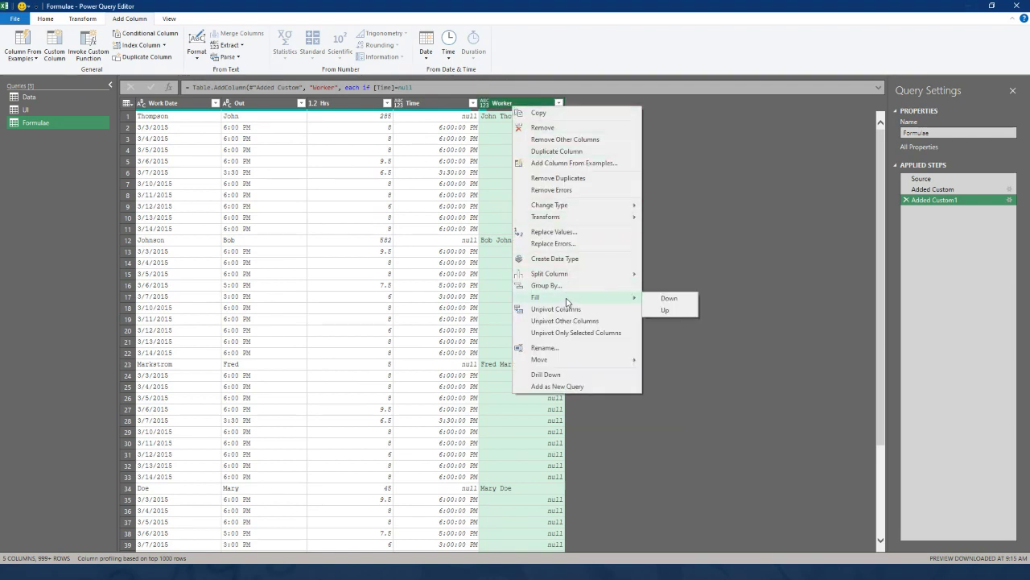
click(685, 298)
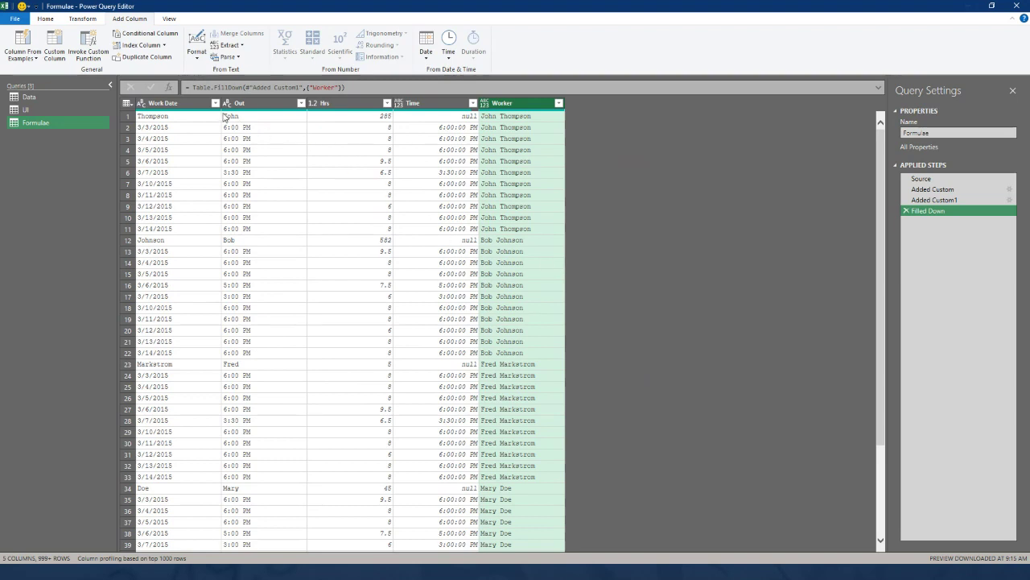
click(473, 103)
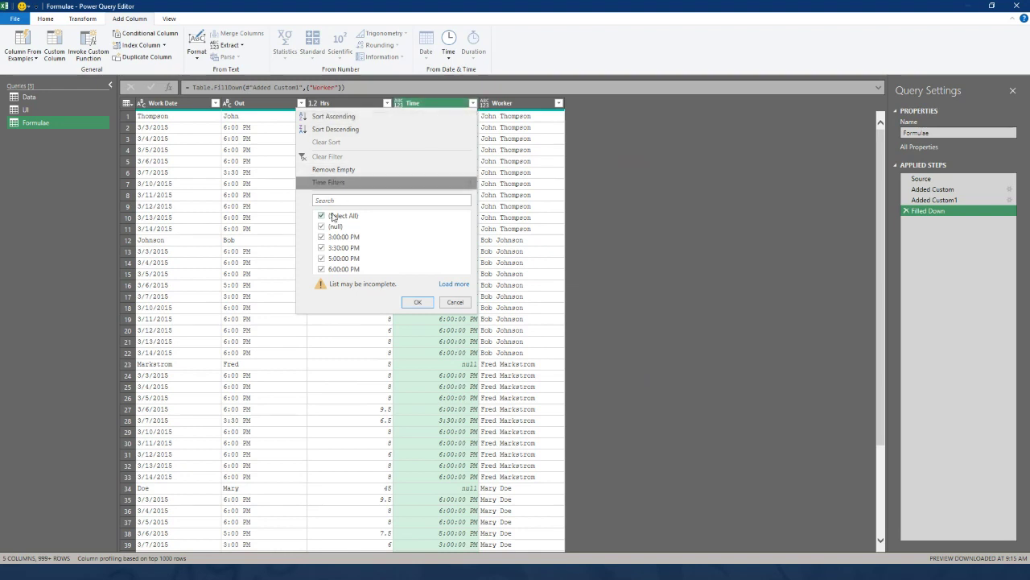
click(322, 227)
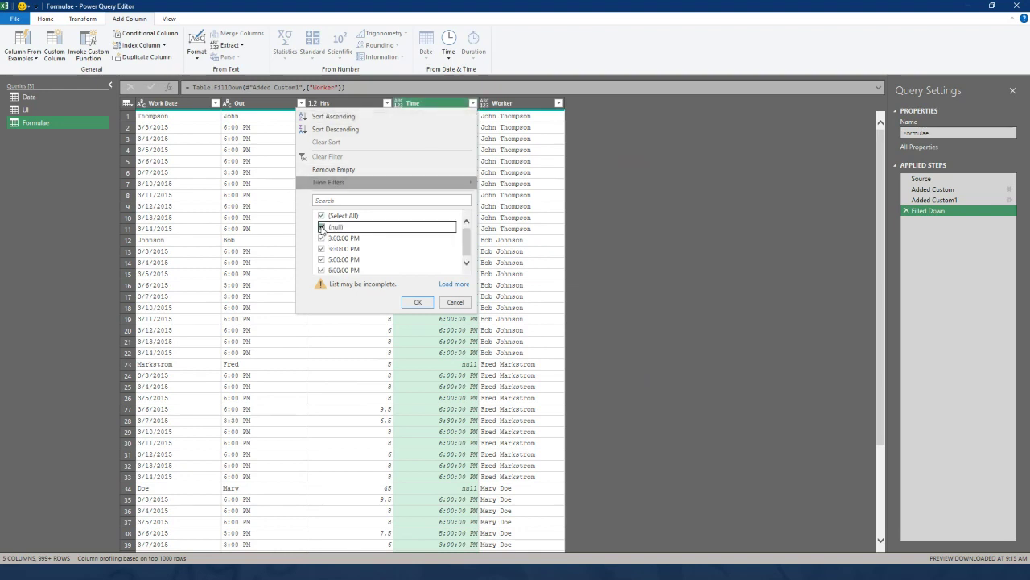
click(416, 304)
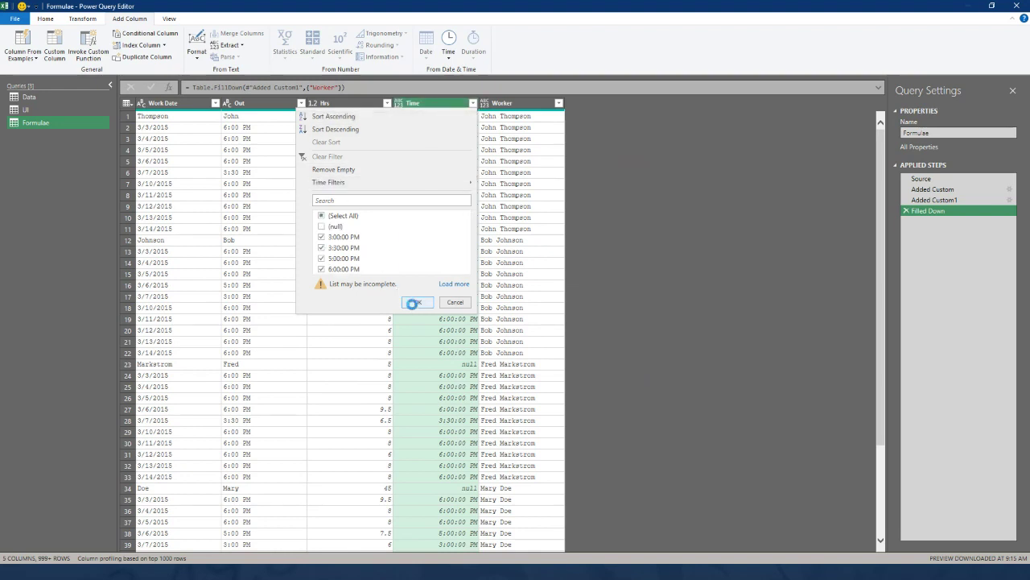
Convert the Work Date column to the Date type and remove the Out column
right_click(145, 106)
click(159, 178)
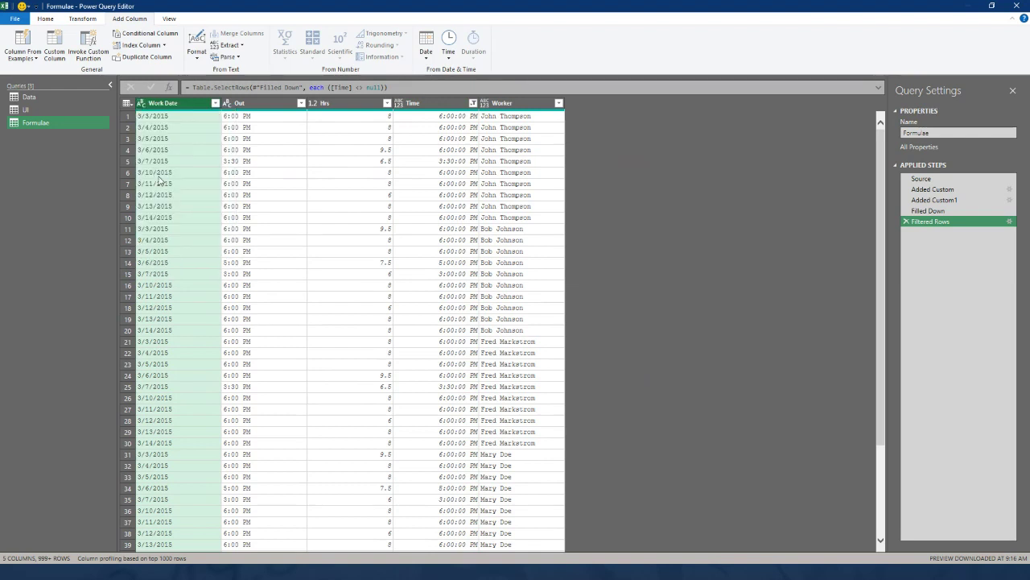
click(258, 103)
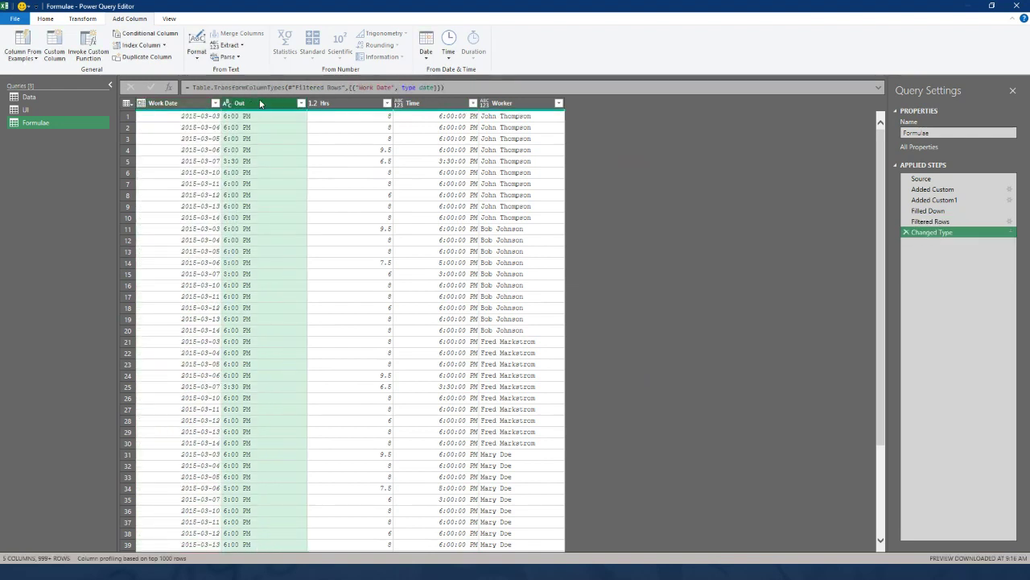
key(Delete)
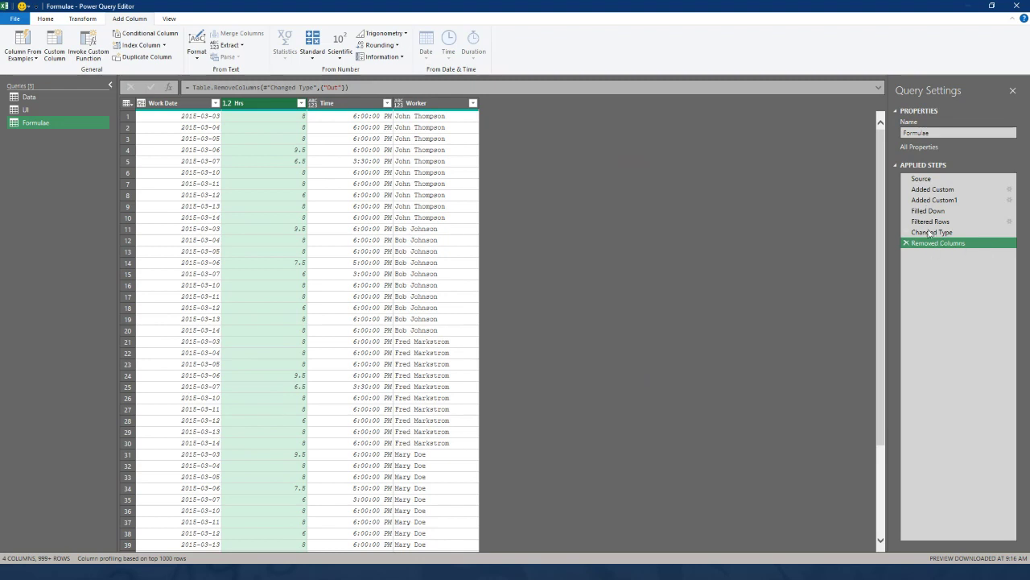
Compare the UI query's result and steps with the Formulae query, and review the Time column's custom formula without changing it
click(18, 109)
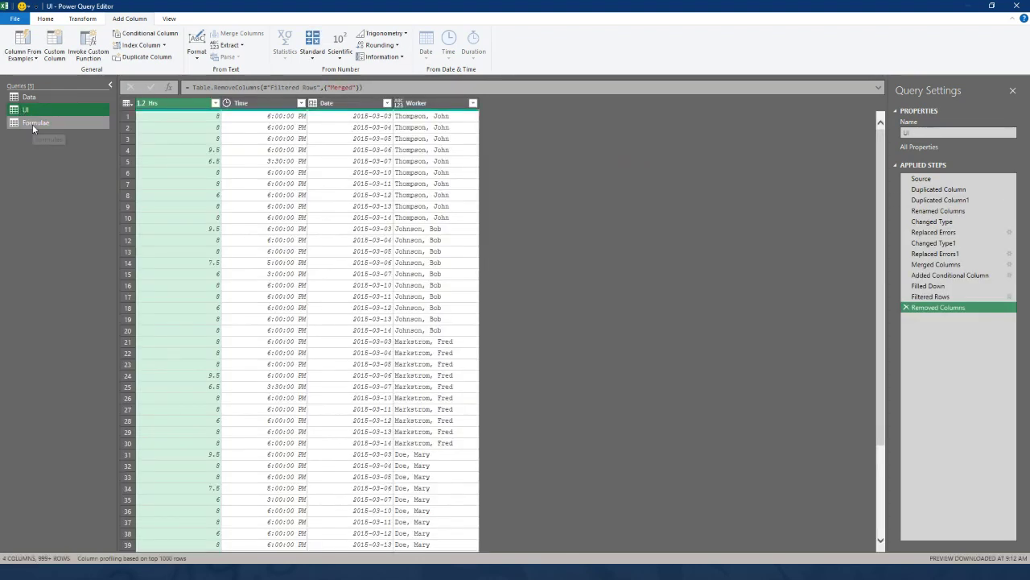
click(33, 127)
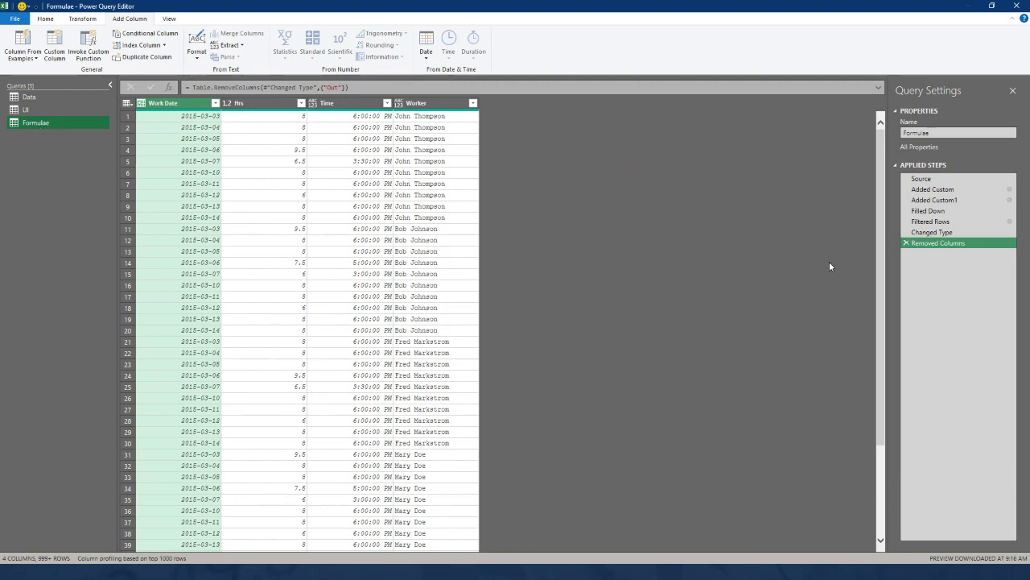
click(966, 189)
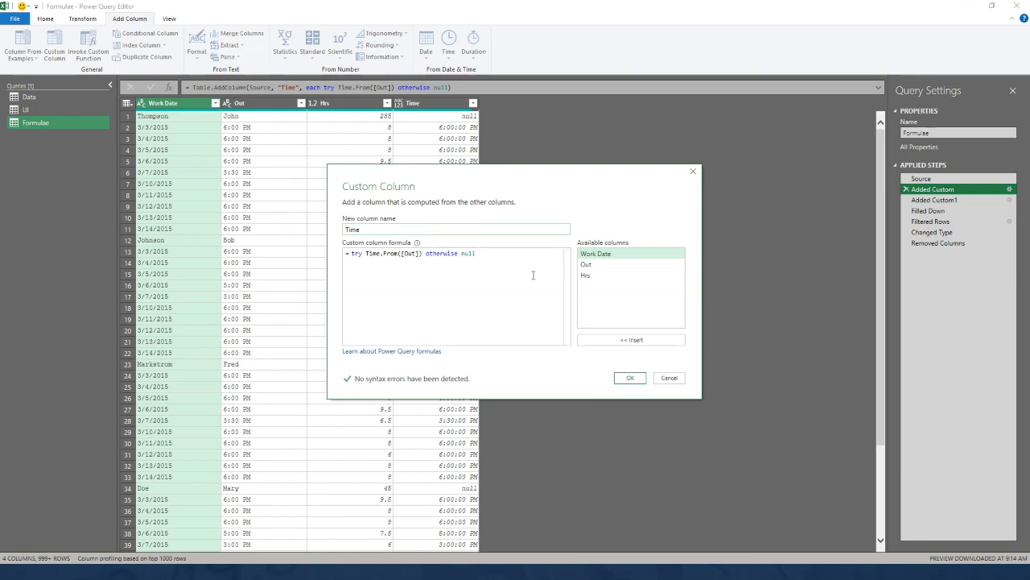
click(670, 378)
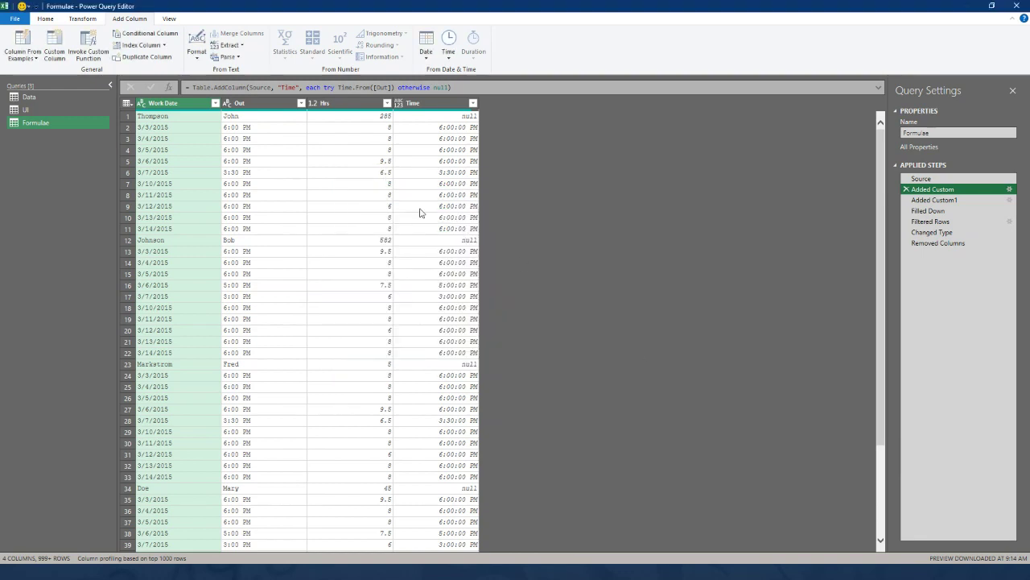
Close the query editor and load the finished queries back to the workbook
click(45, 18)
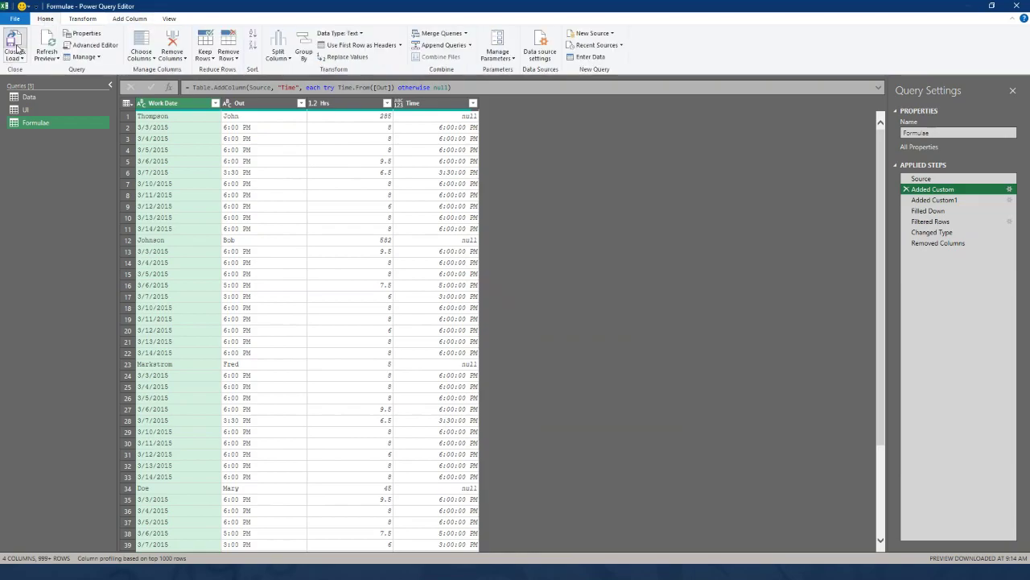
click(15, 42)
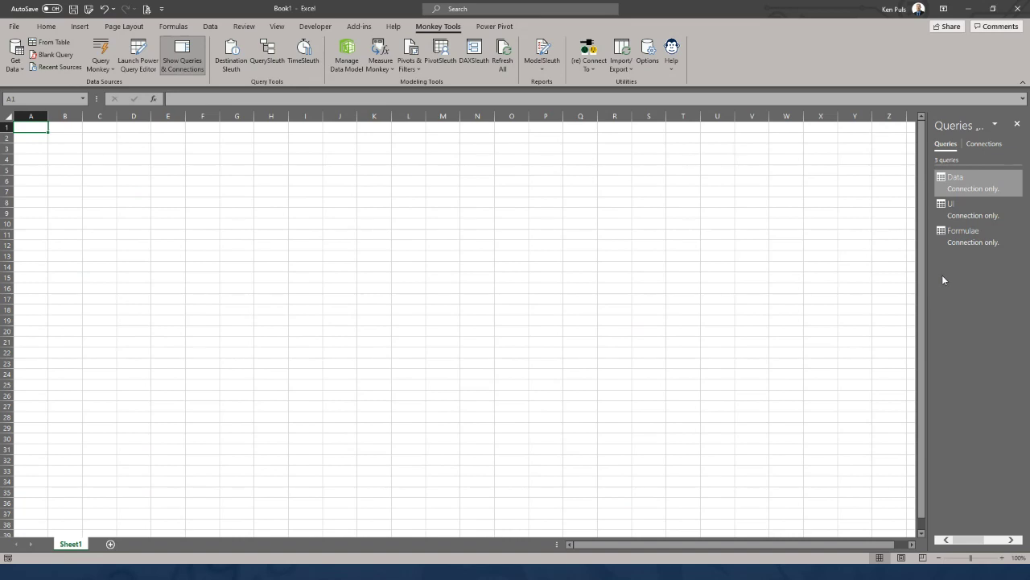
click(14, 27)
click(39, 277)
click(508, 310)
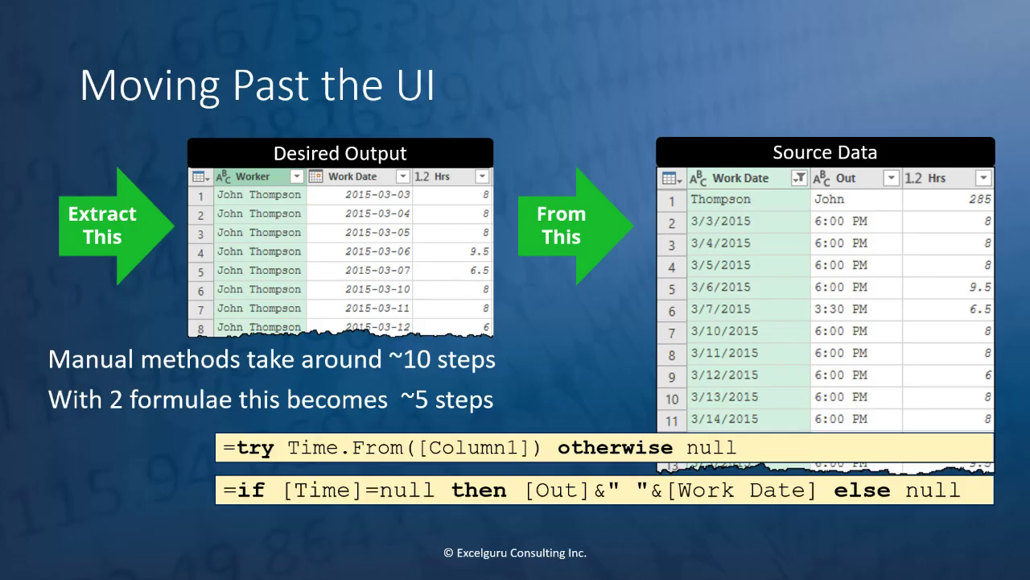
key(Right)
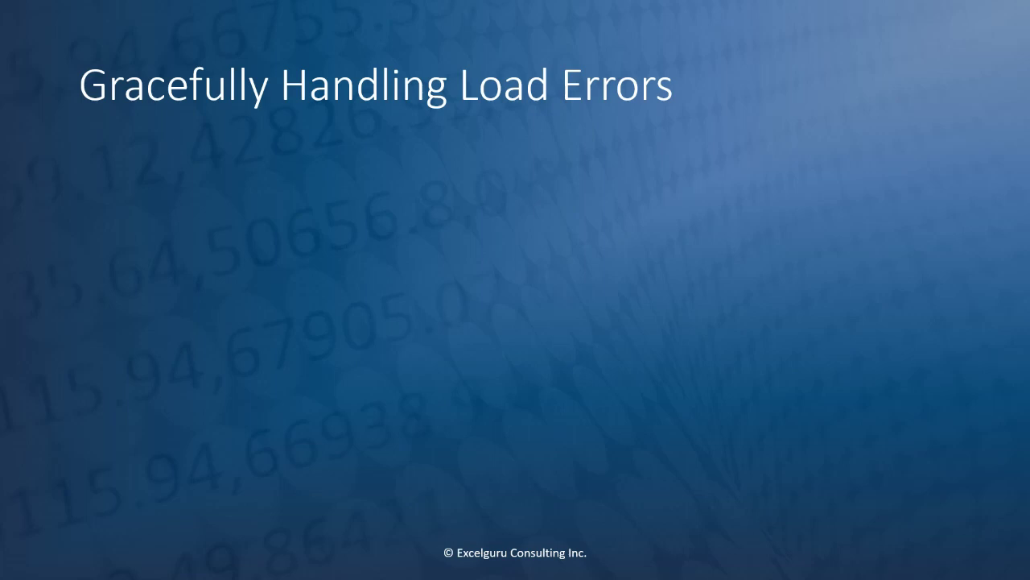
key(Right)
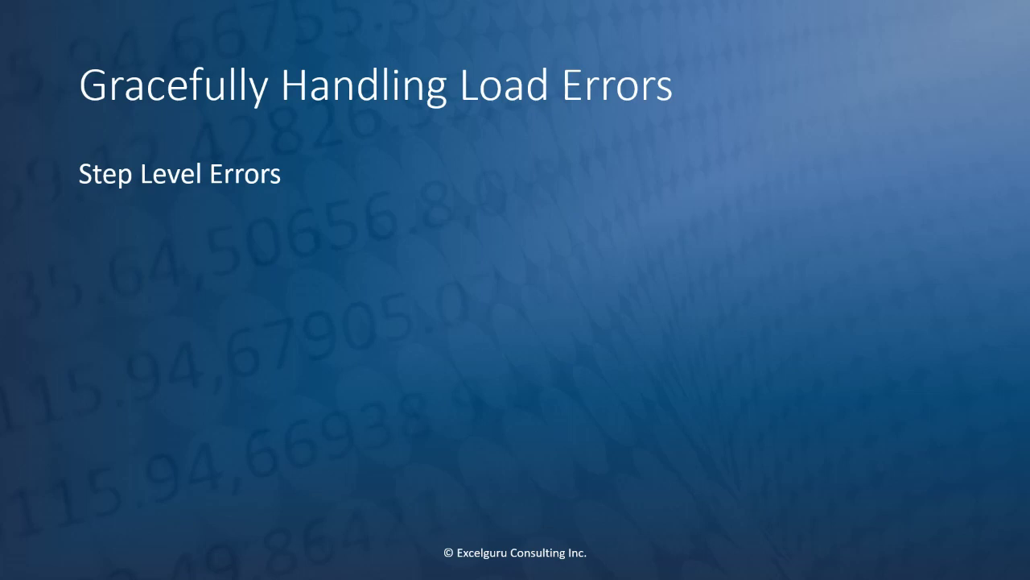
key(Right)
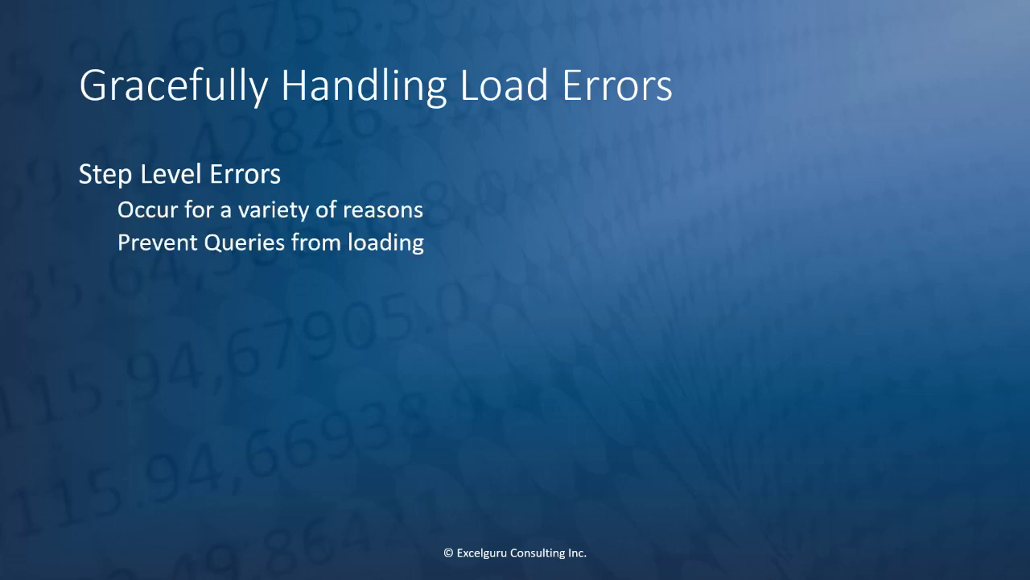
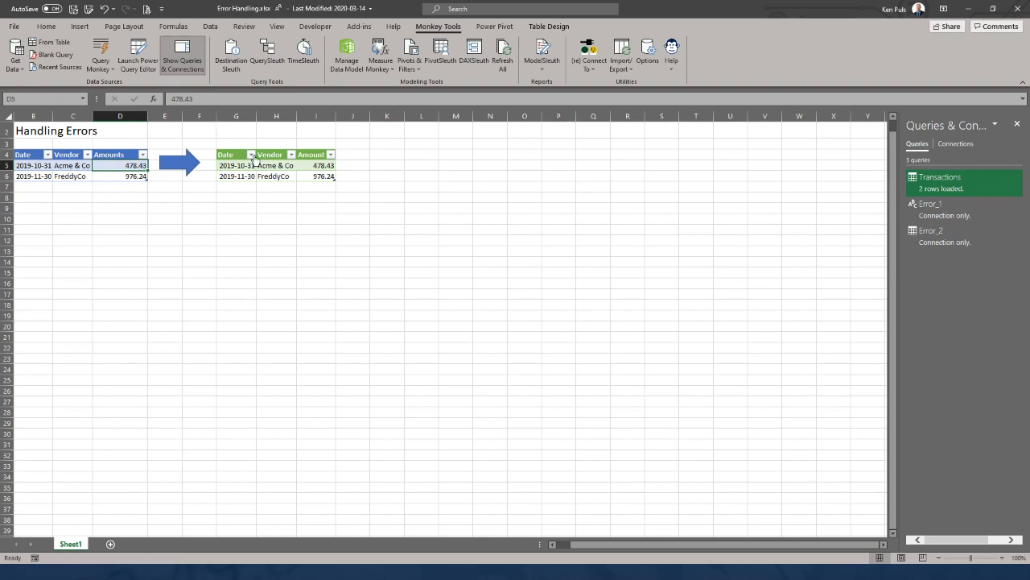
Refresh the green output table on Sheet1 from its query
right_click(272, 165)
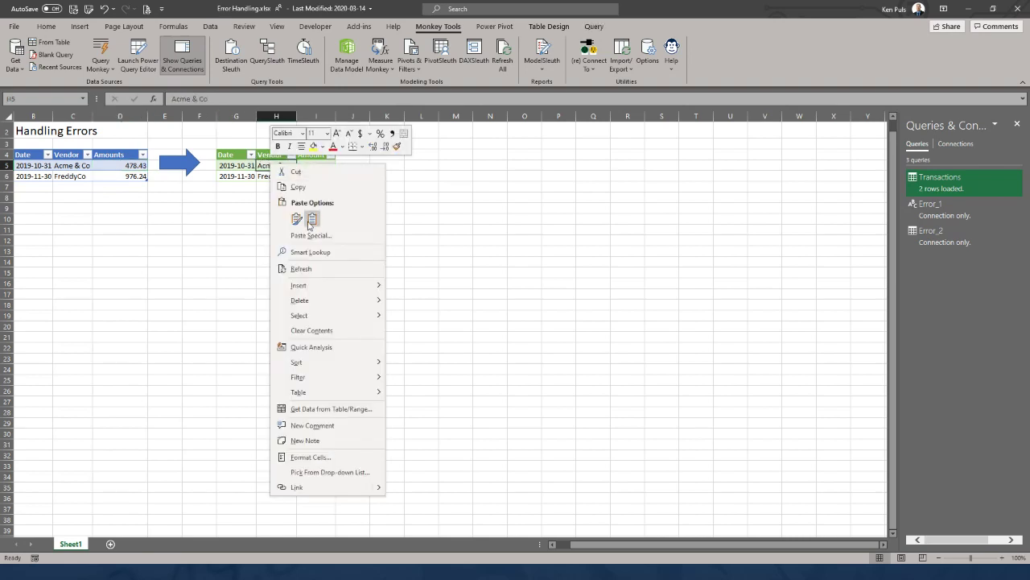
click(303, 268)
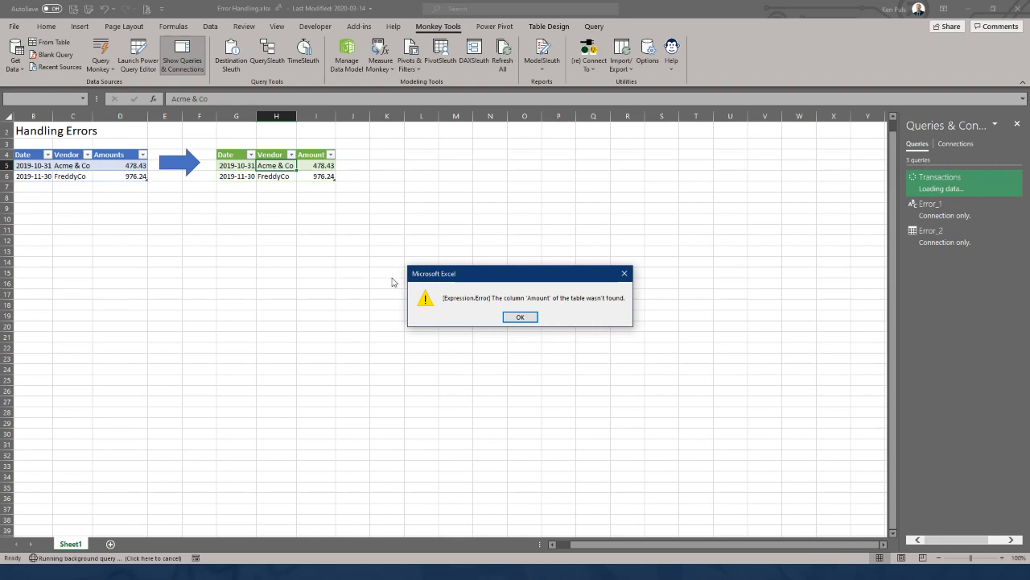
click(531, 321)
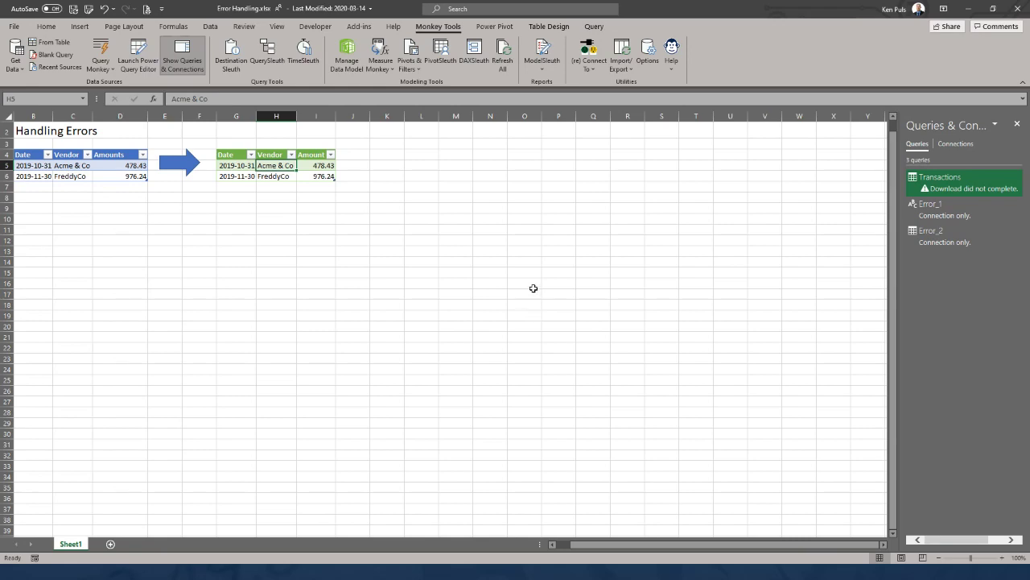
Open the Transactions query for editing and inspect its Source and Changed Type steps
double_click(926, 181)
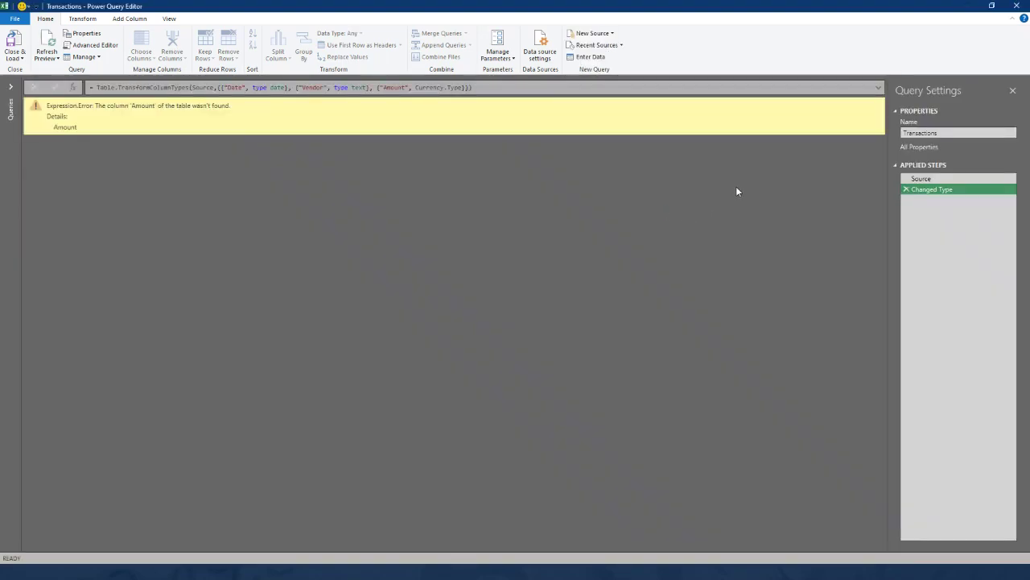
click(967, 180)
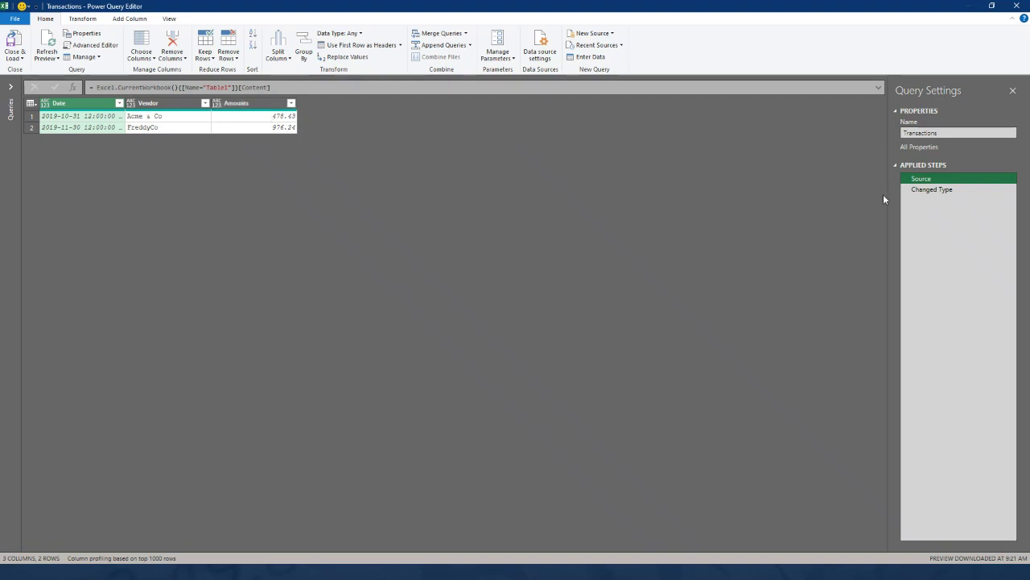
click(930, 192)
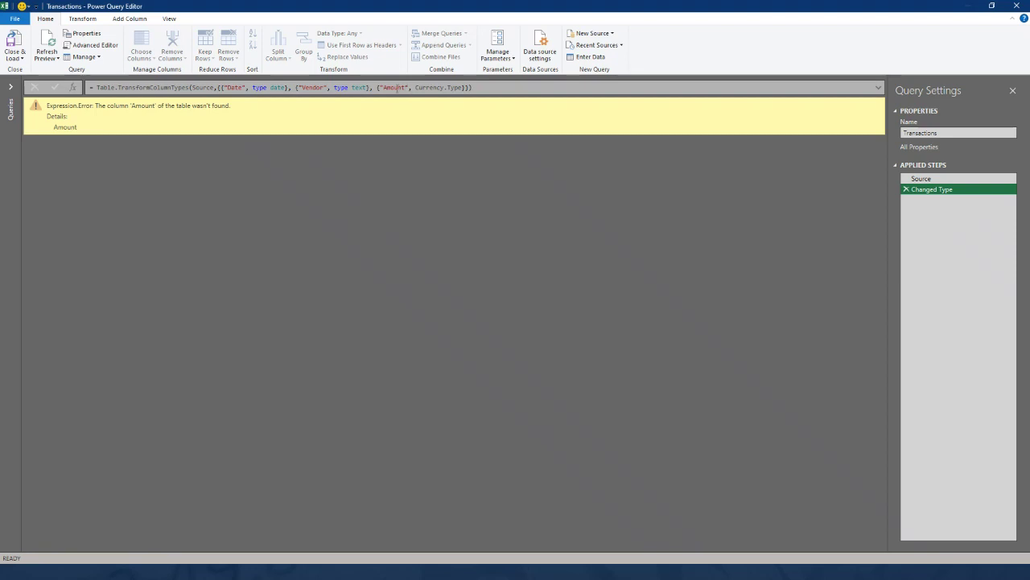
Show the list of queries and review the Error_1 query, returning to the Transactions query
click(11, 87)
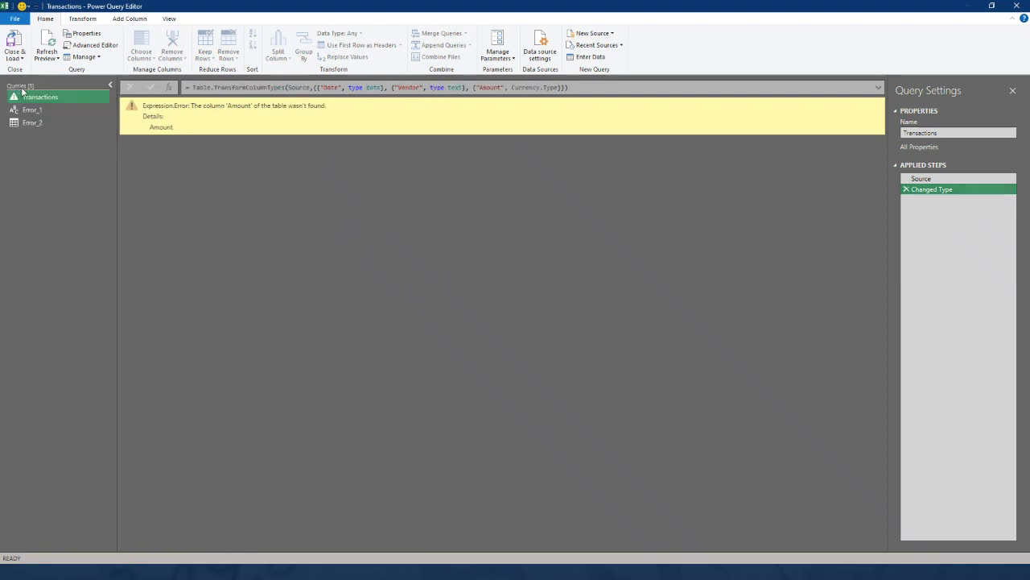
click(33, 112)
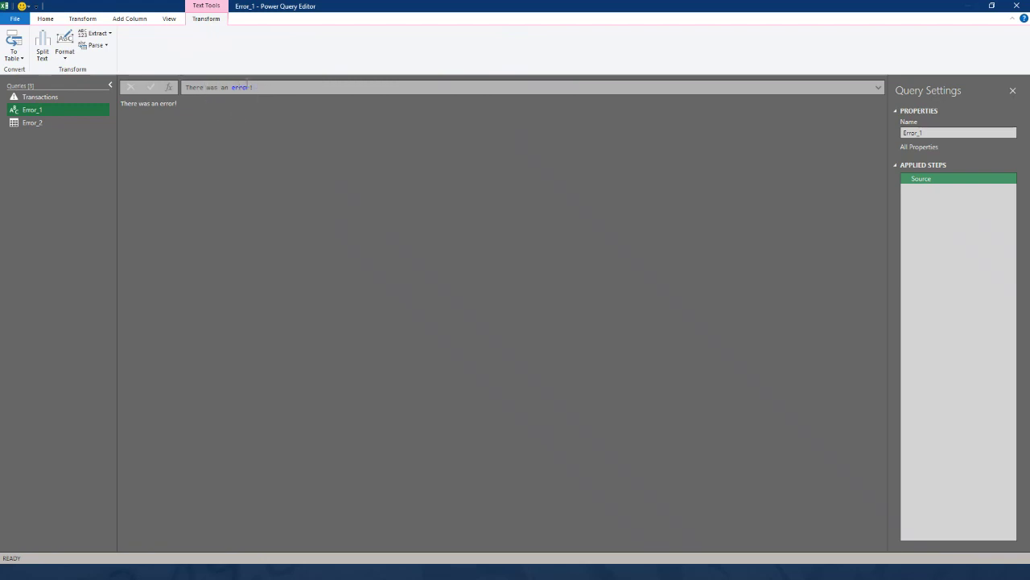
click(39, 97)
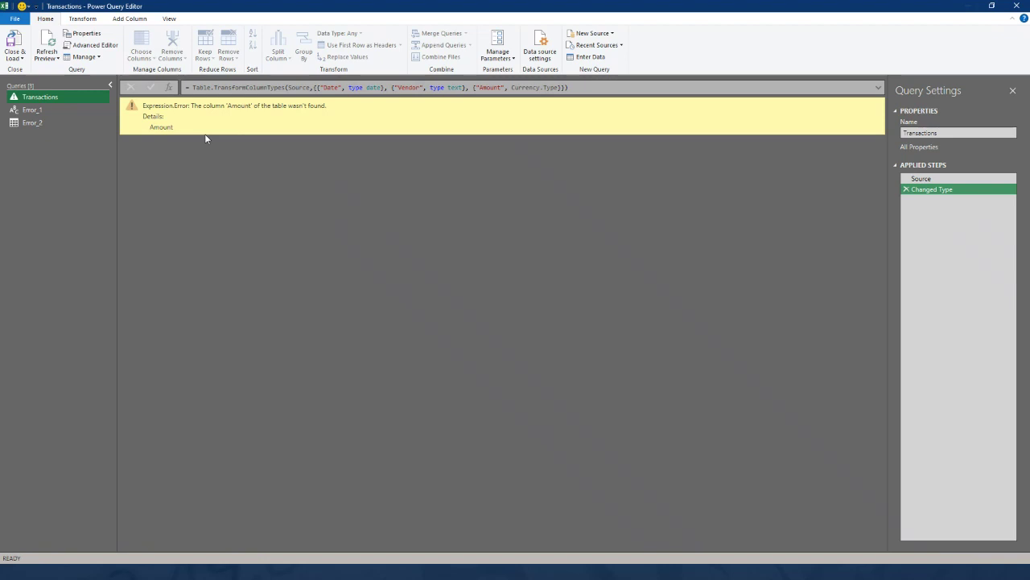
Open the Transactions query's code in the Advanced Editor and examine how the Changed Type step refers to Source
click(96, 46)
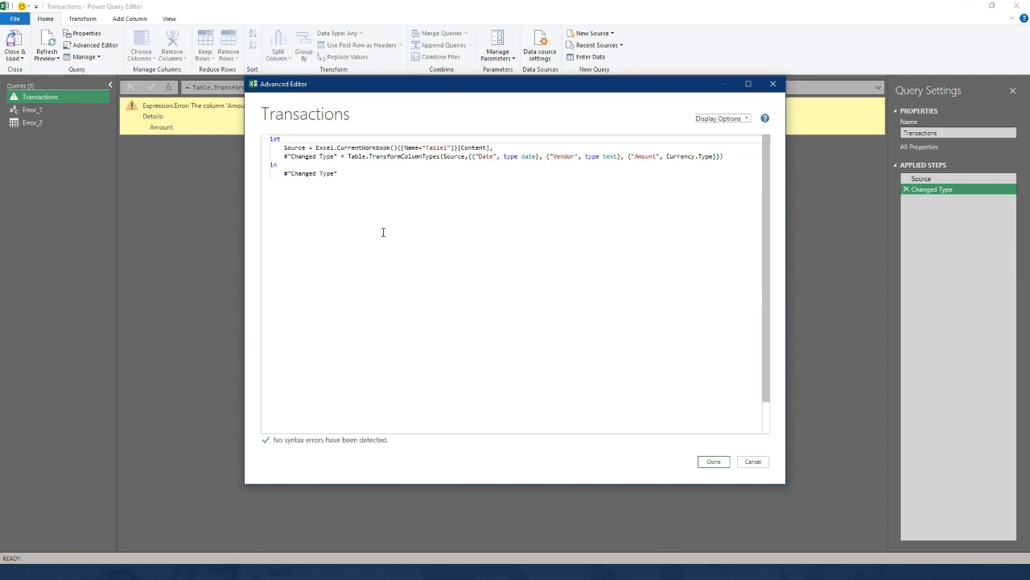
drag(415, 90, 364, 129)
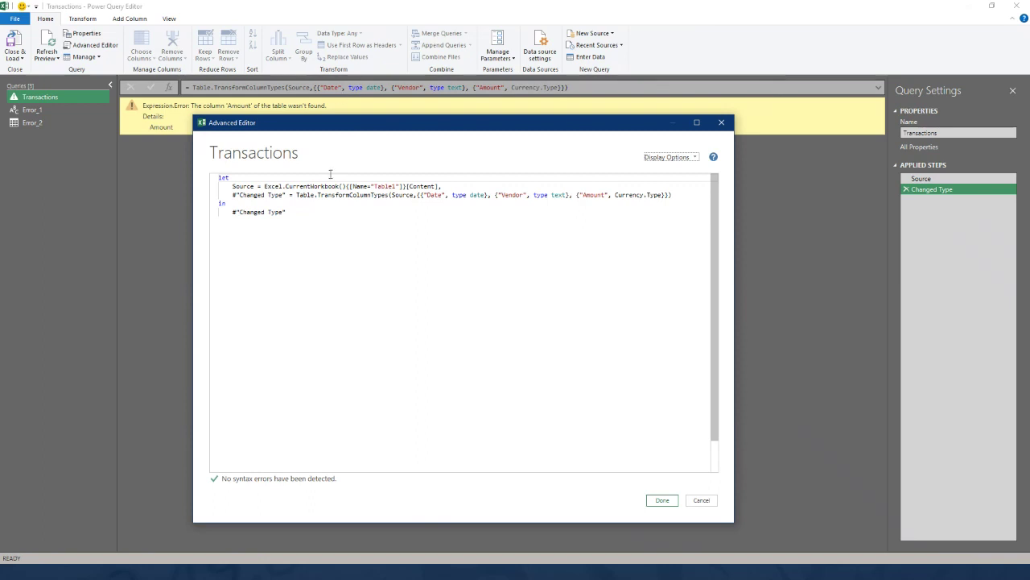
drag(298, 195, 677, 195)
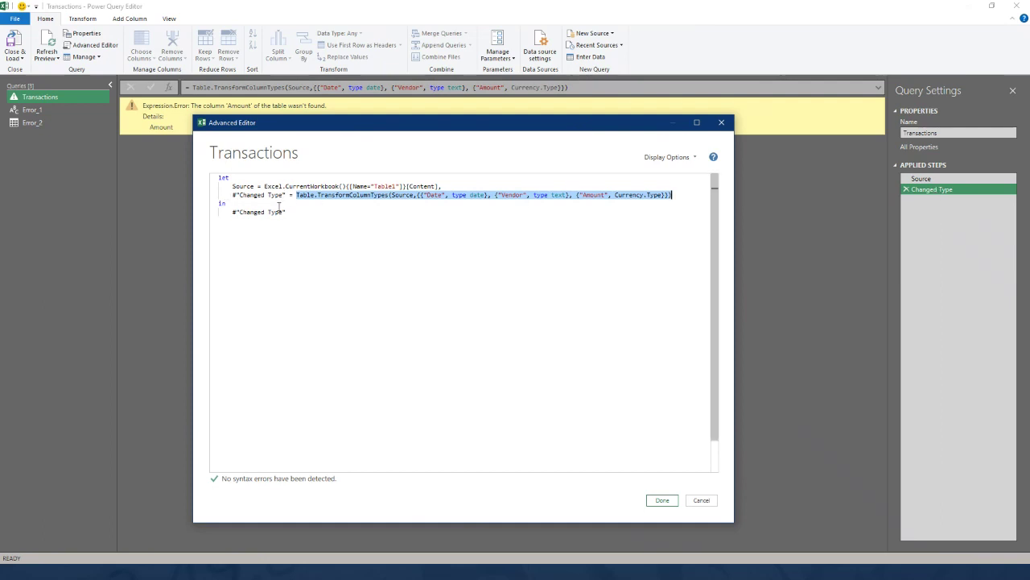
click(392, 195)
drag(391, 194, 412, 196)
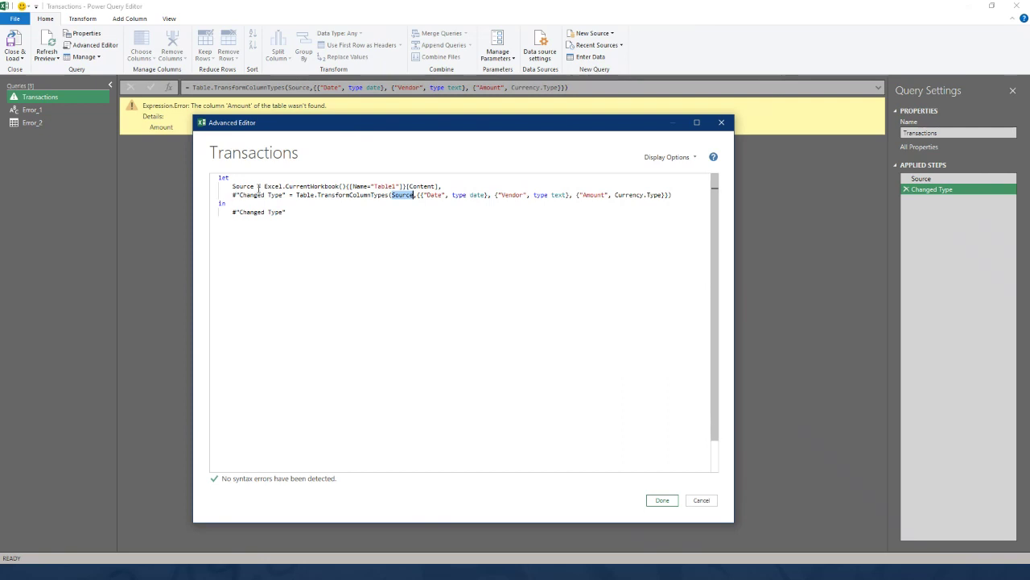
End the Changed Type line with a comma and begin a new line below it with output =
click(440, 187)
text(,)
key(Down)
key(End)
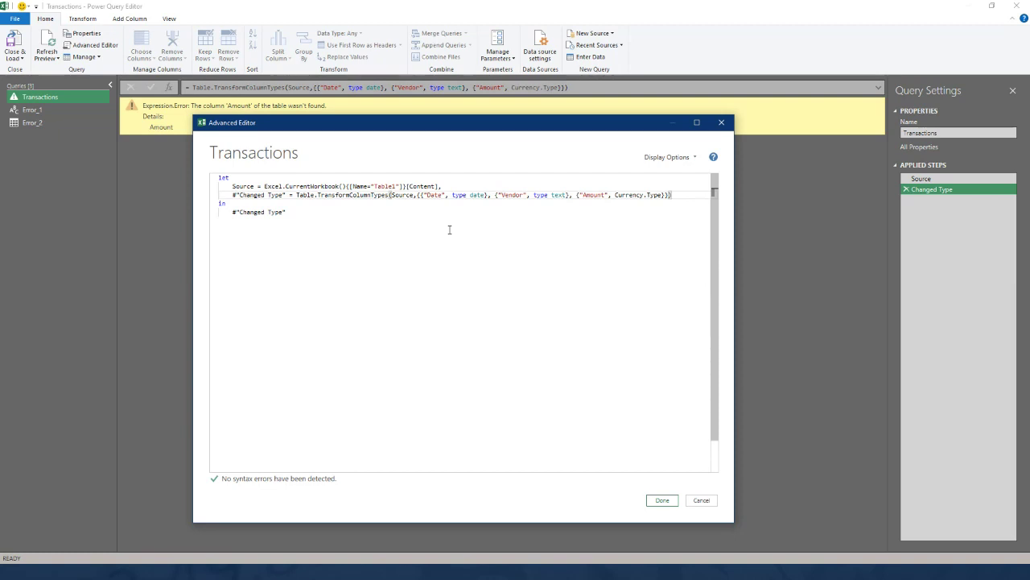
text(,)
key(Return)
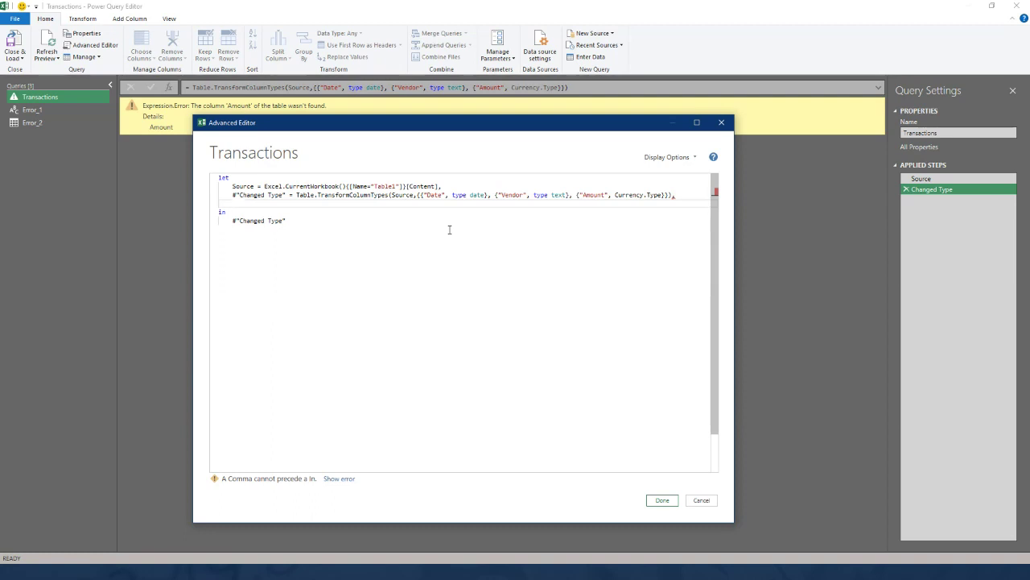
text(output =)
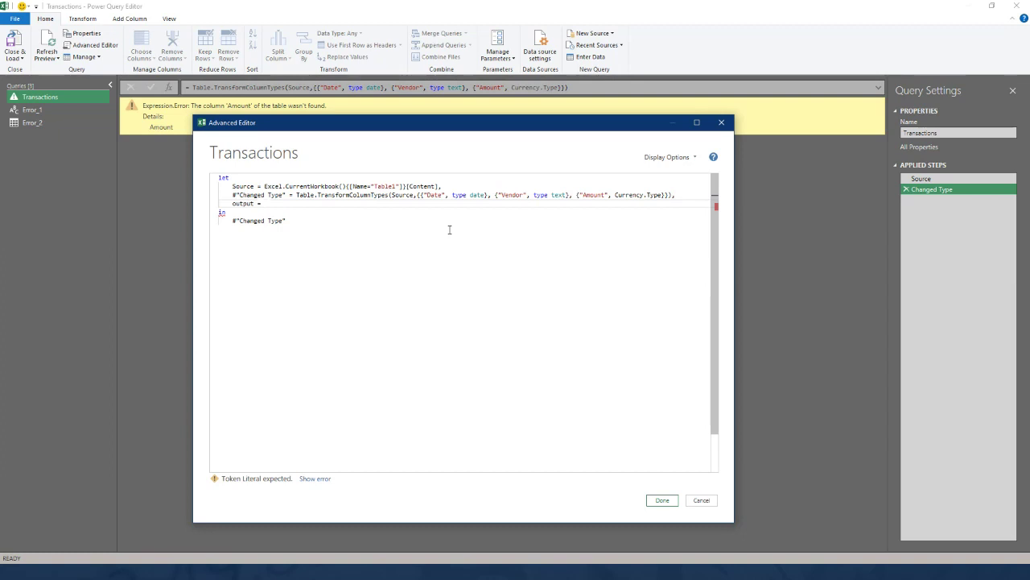
Complete the output step's expression as try #"Changed Type" otherwise Error_1
text( try)
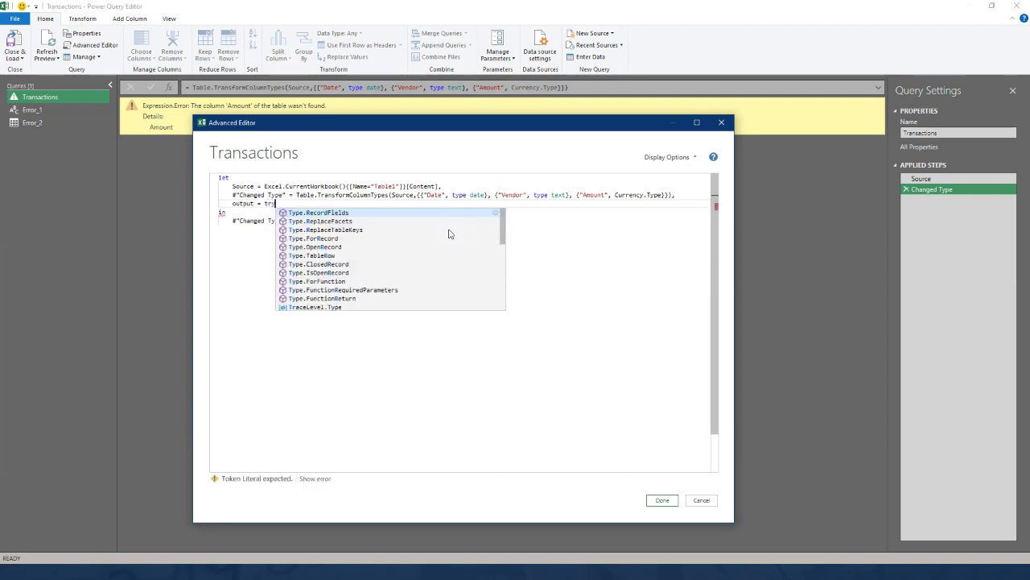
text( #"Cha)
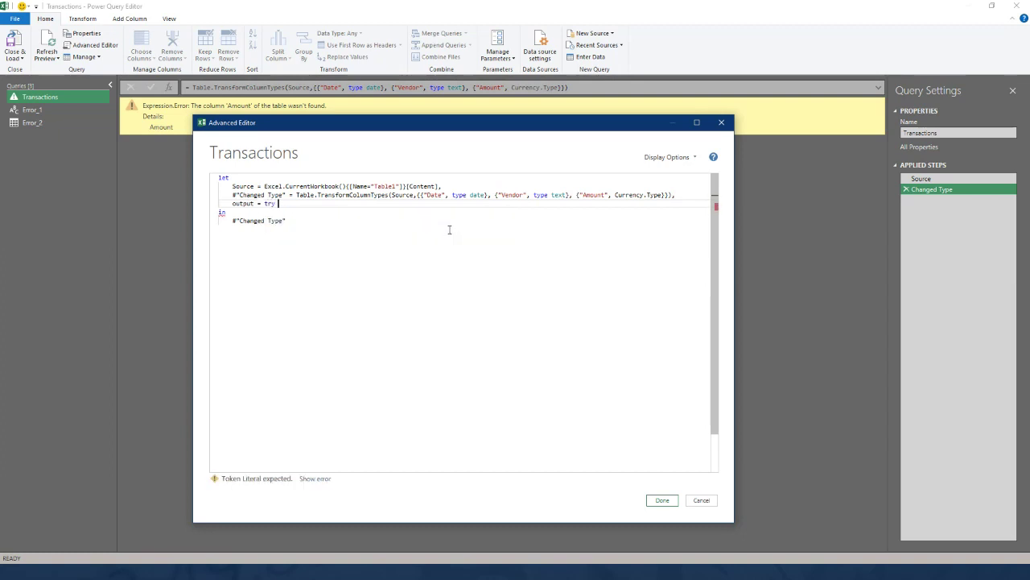
text(nged Type)
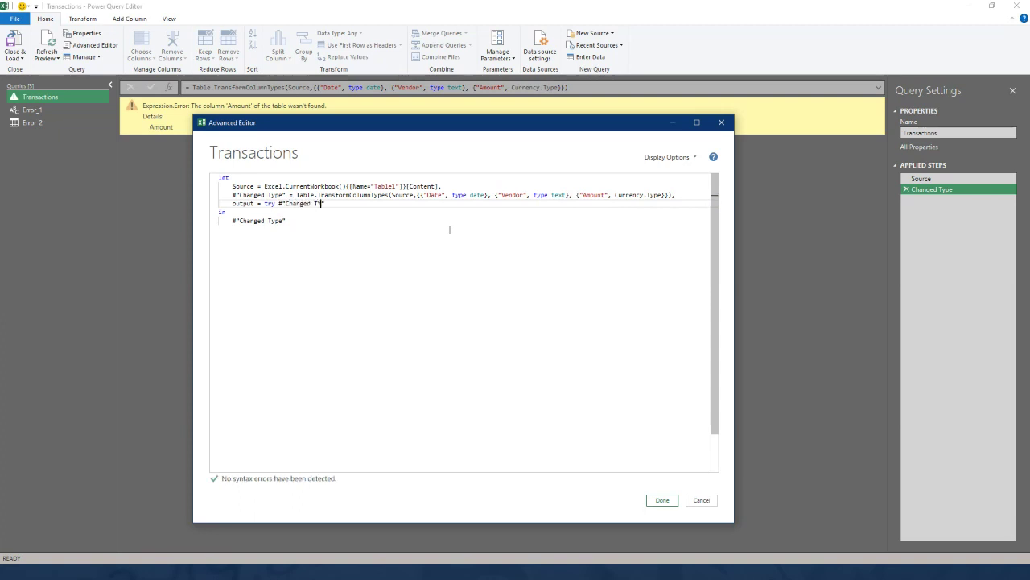
key(BackSpace)
key(BackSpace)
key(BackSpace)
text(ype" otherw)
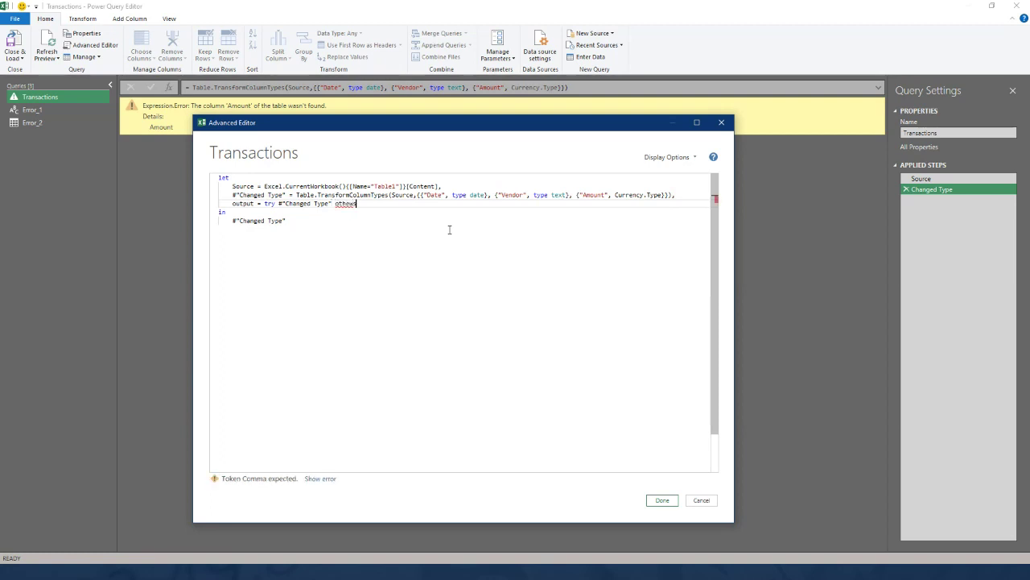
key(BackSpace)
text(wise )
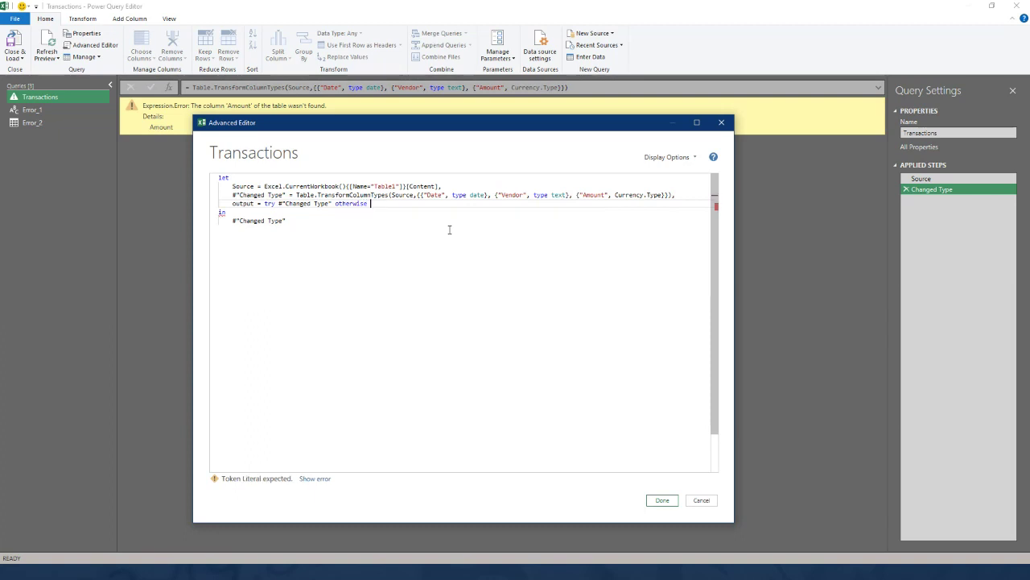
text(Error)
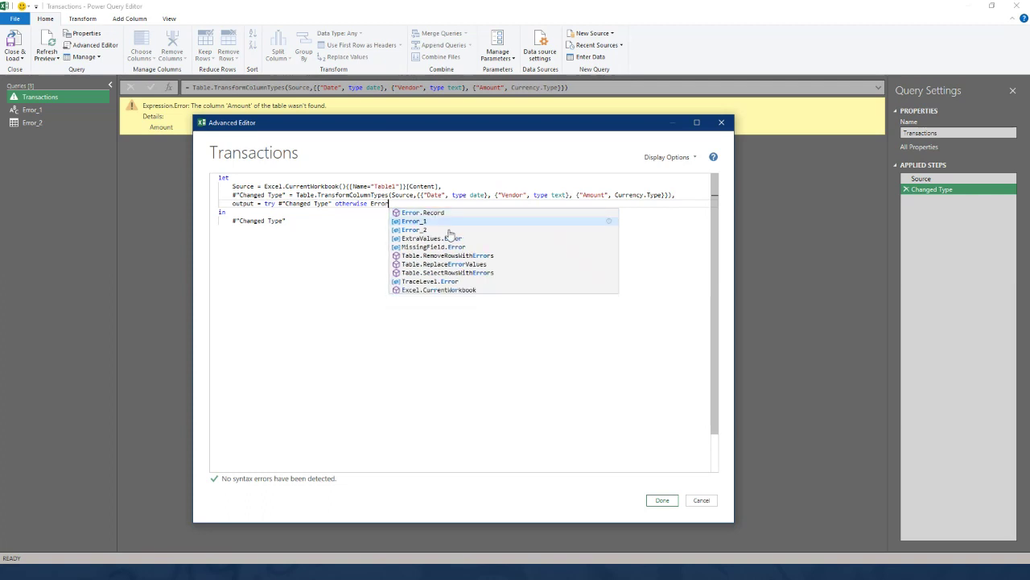
key(Tab)
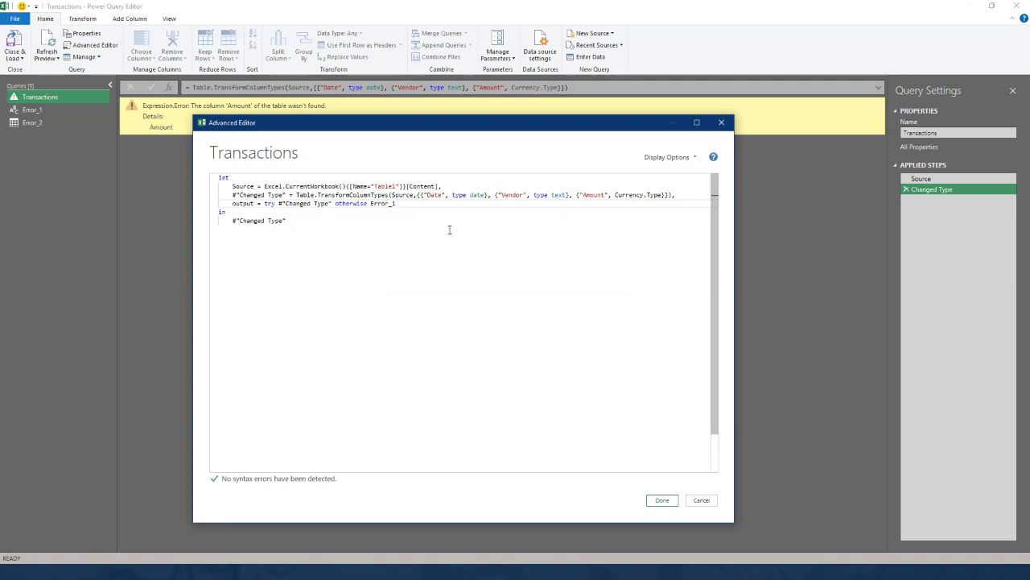
Make the Transactions query return output instead of #"Changed Type" in its final line, apply the code, and load the query to the worksheet
click(367, 221)
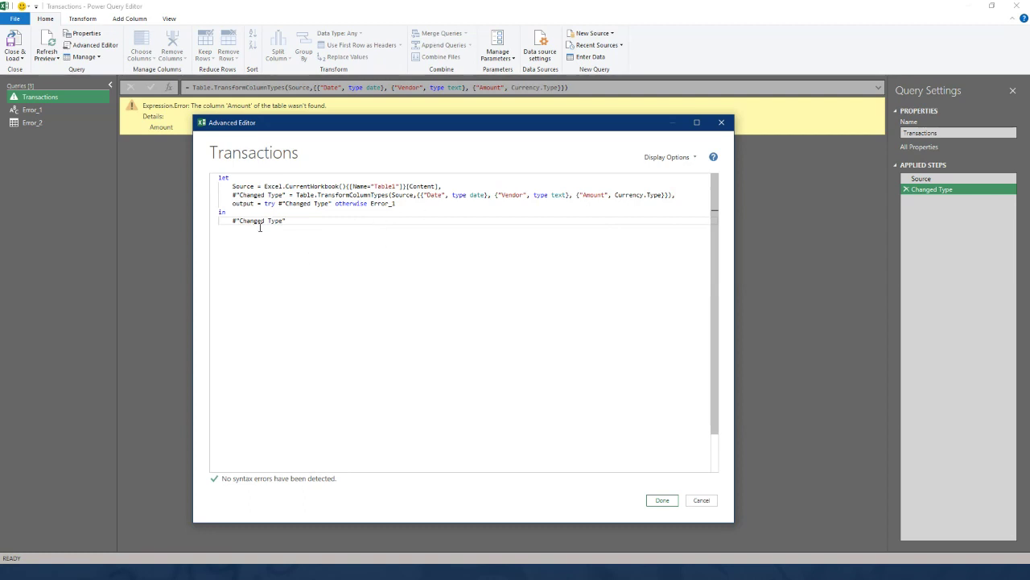
drag(287, 221, 233, 222)
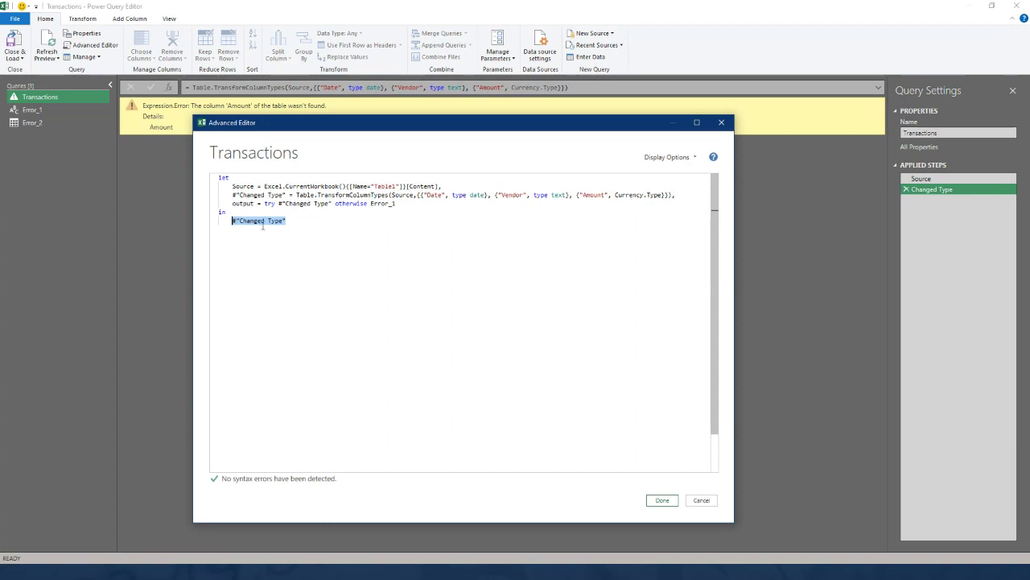
text(output)
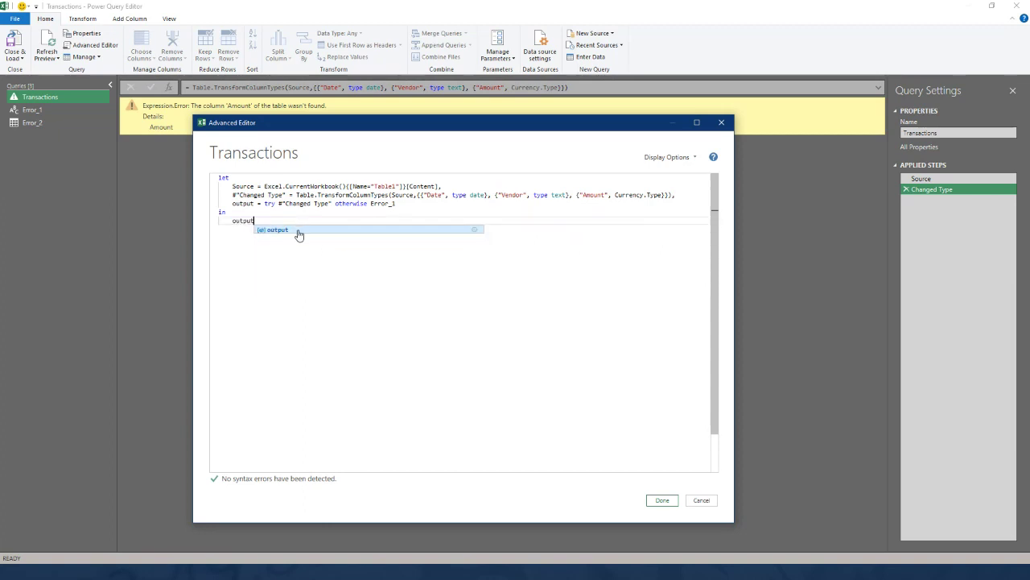
click(298, 228)
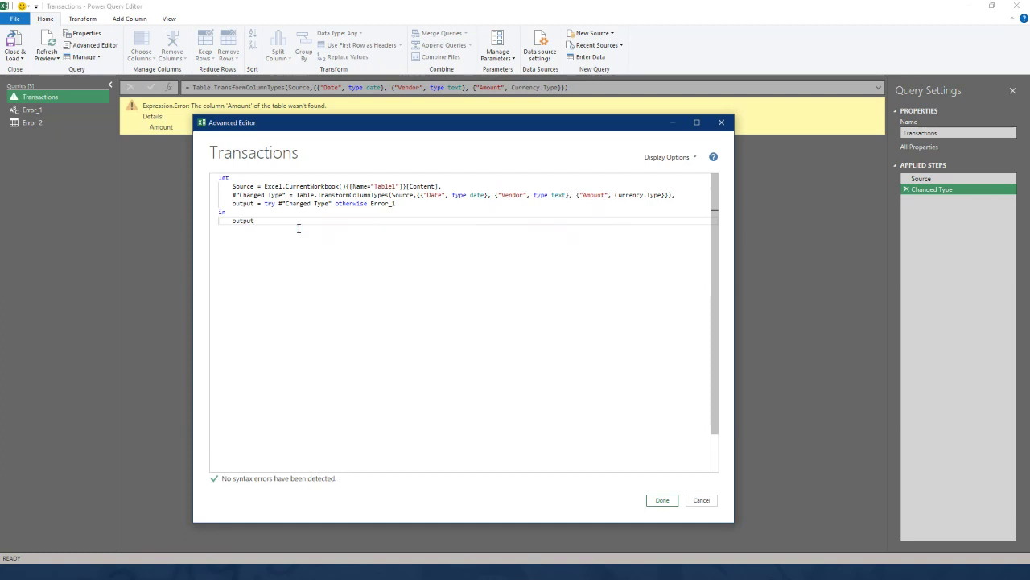
click(662, 500)
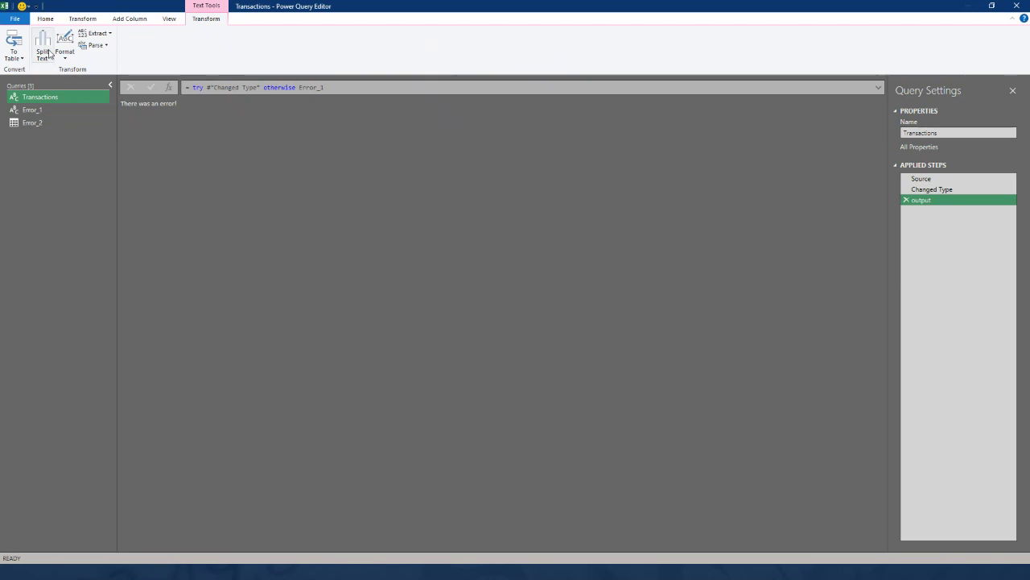
click(46, 19)
click(12, 42)
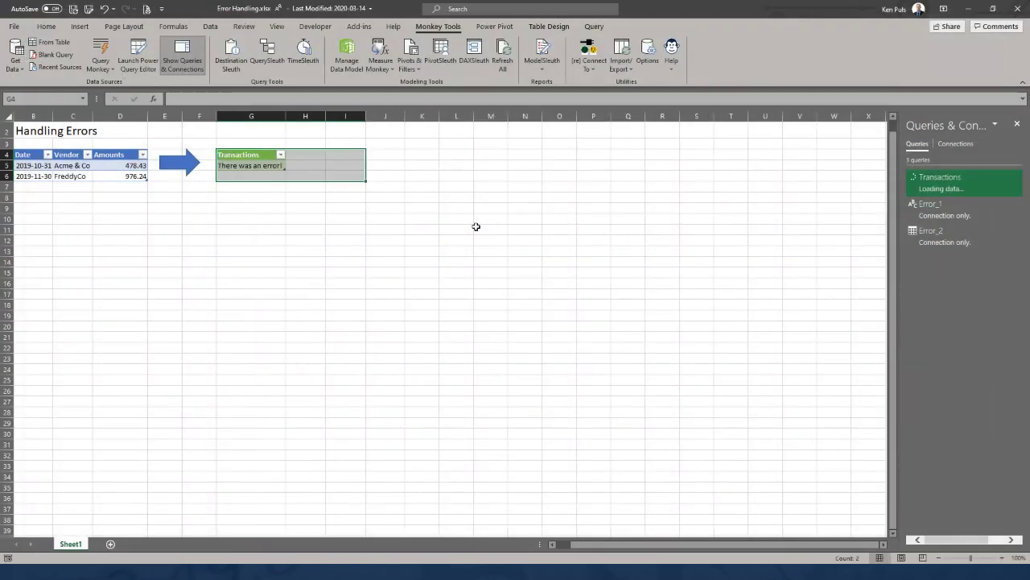
Rename the source table's third column header to Amount and refresh the Transactions output table
click(129, 158)
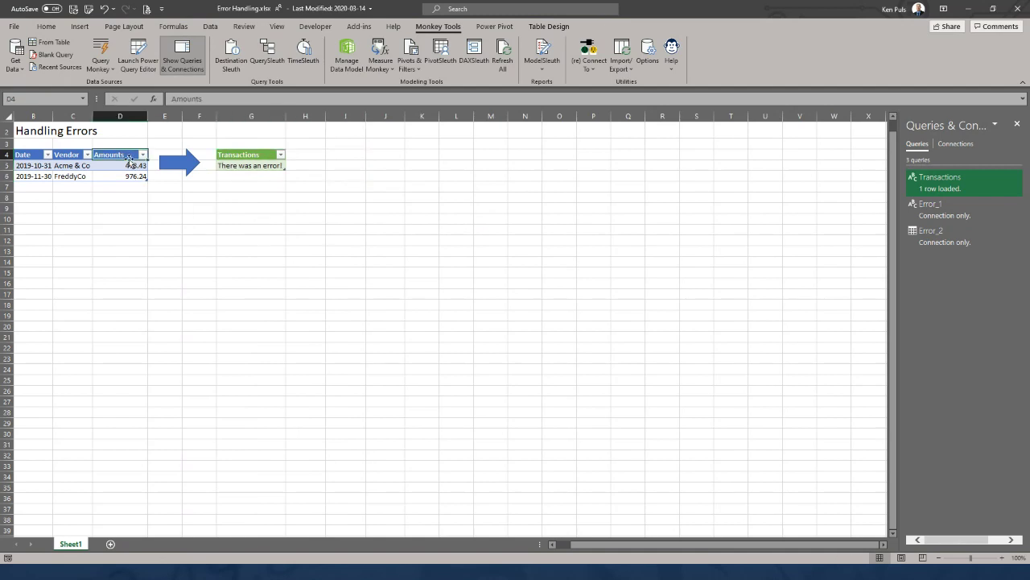
text(Amount)
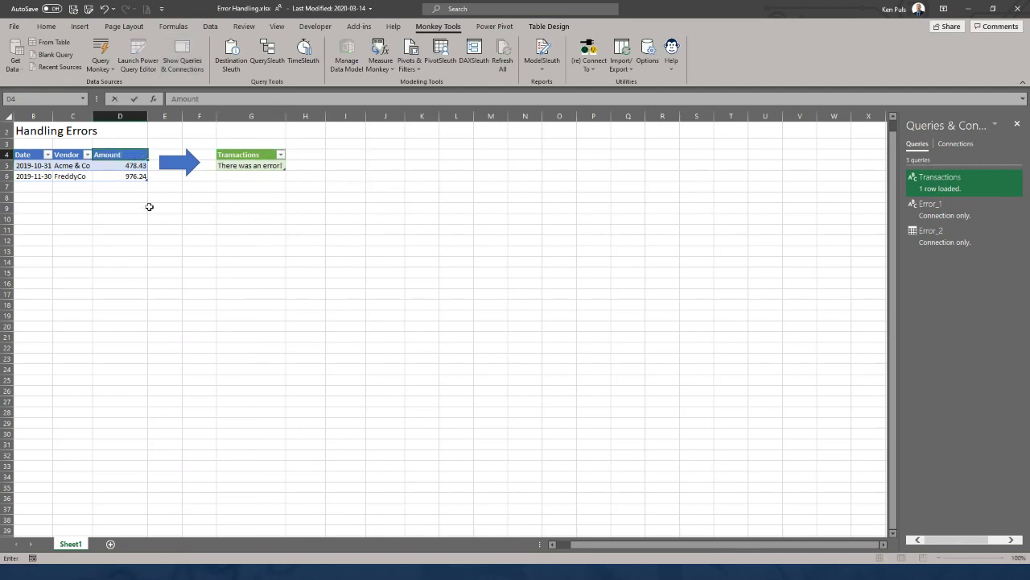
key(Return)
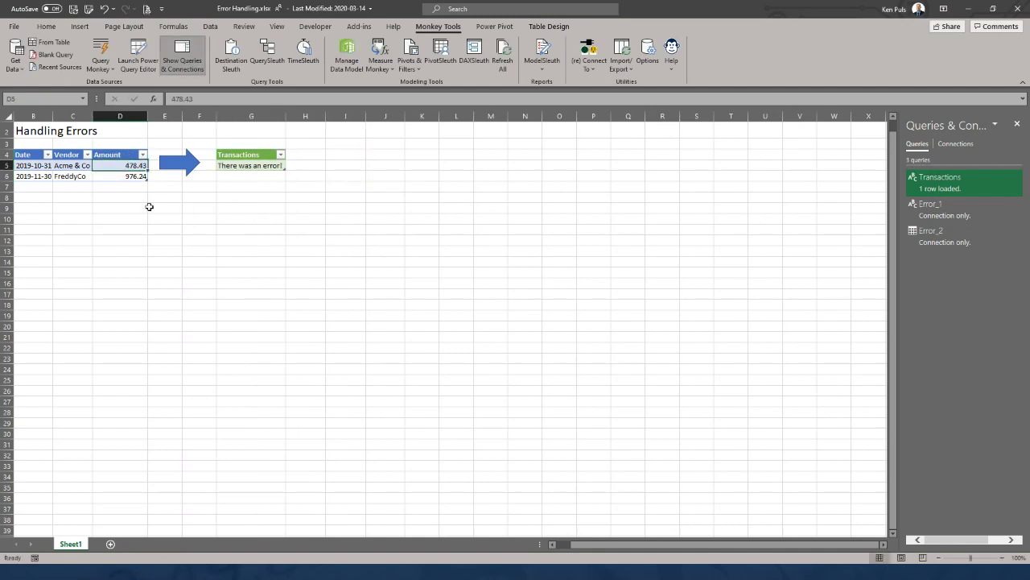
right_click(243, 165)
click(282, 269)
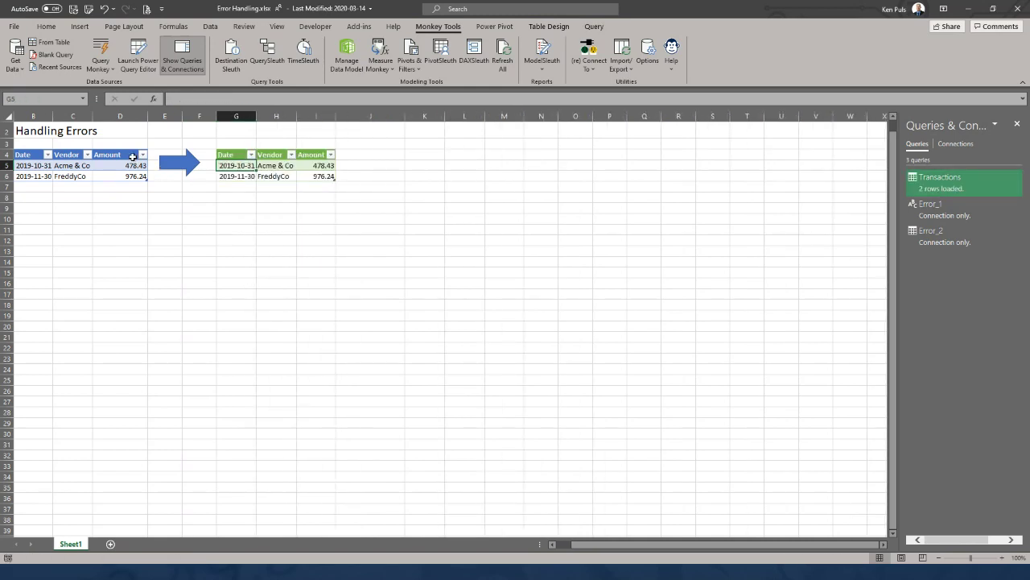
Rename the source table's Amount header to Amount2 and refresh the Transactions output table
click(134, 155)
double_click(133, 153)
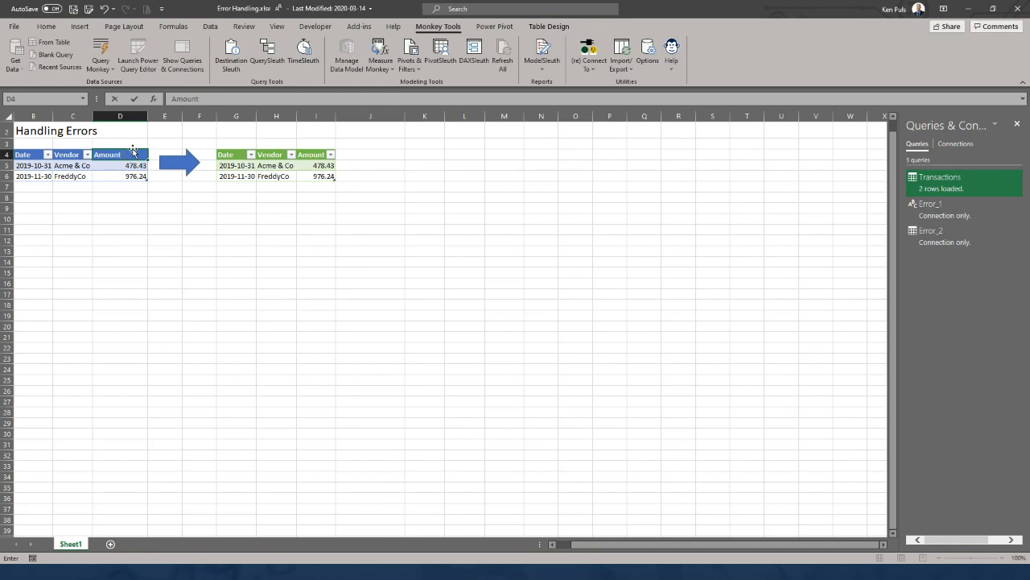
text(2)
key(Return)
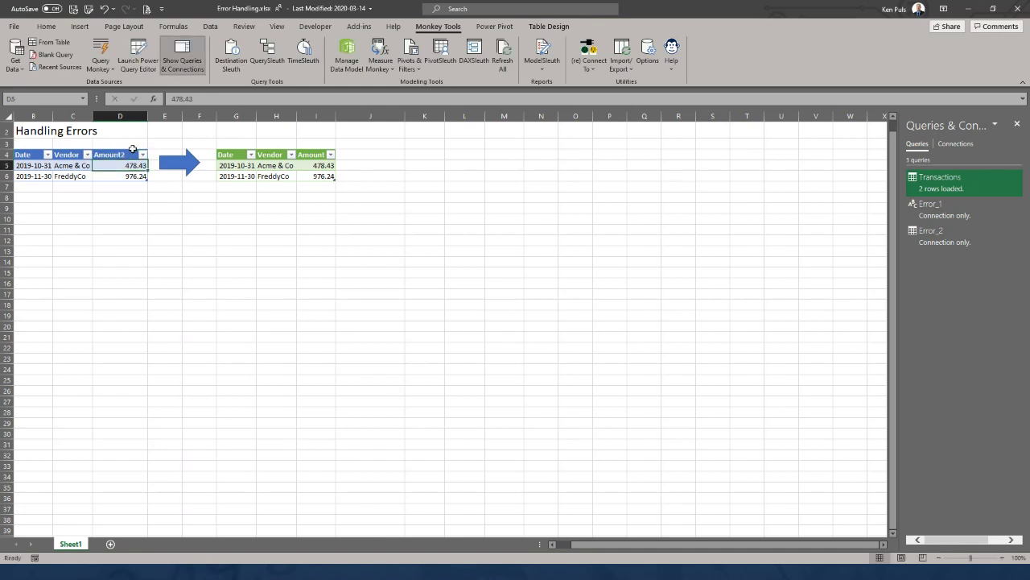
right_click(260, 175)
click(291, 281)
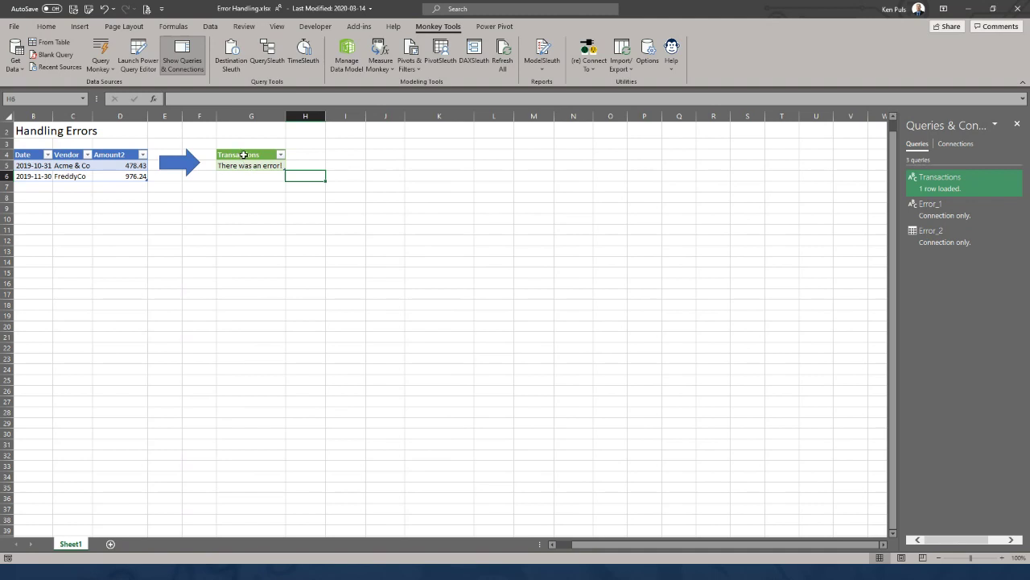
click(337, 158)
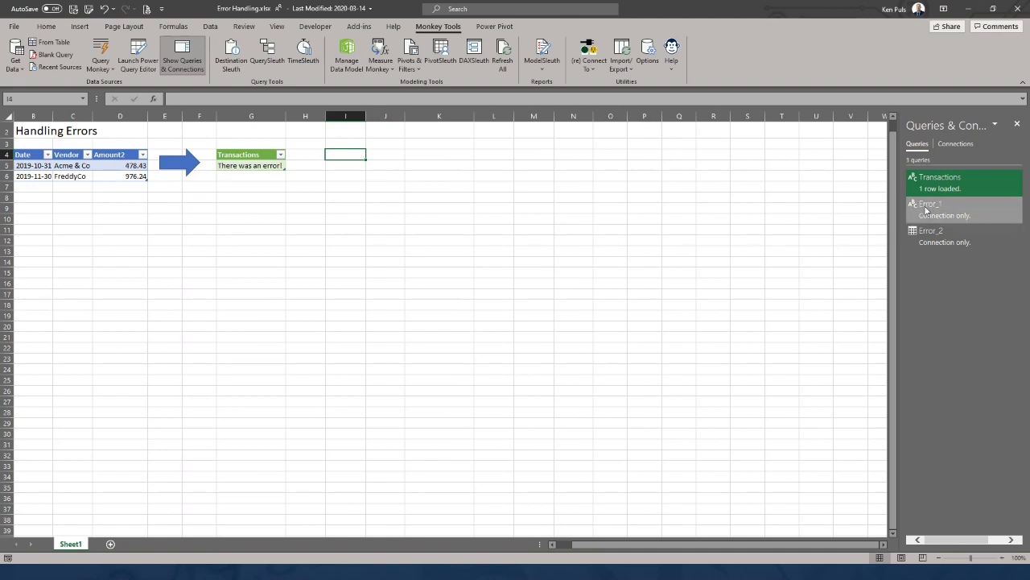
Open the Transactions query for editing, examine the Table.FromRecords formula in Error_2's Source step, and return to the Transactions query
double_click(938, 185)
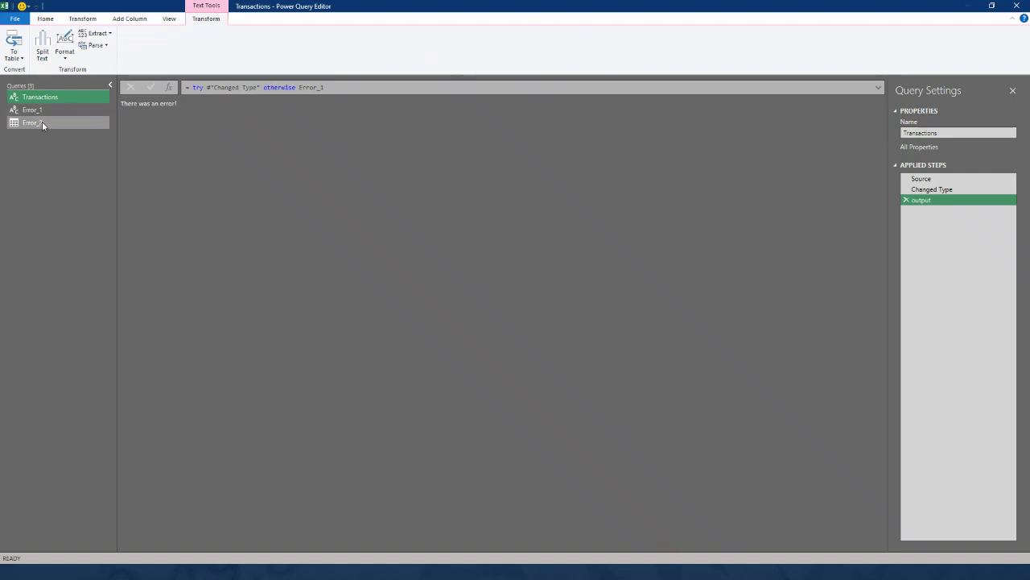
click(40, 125)
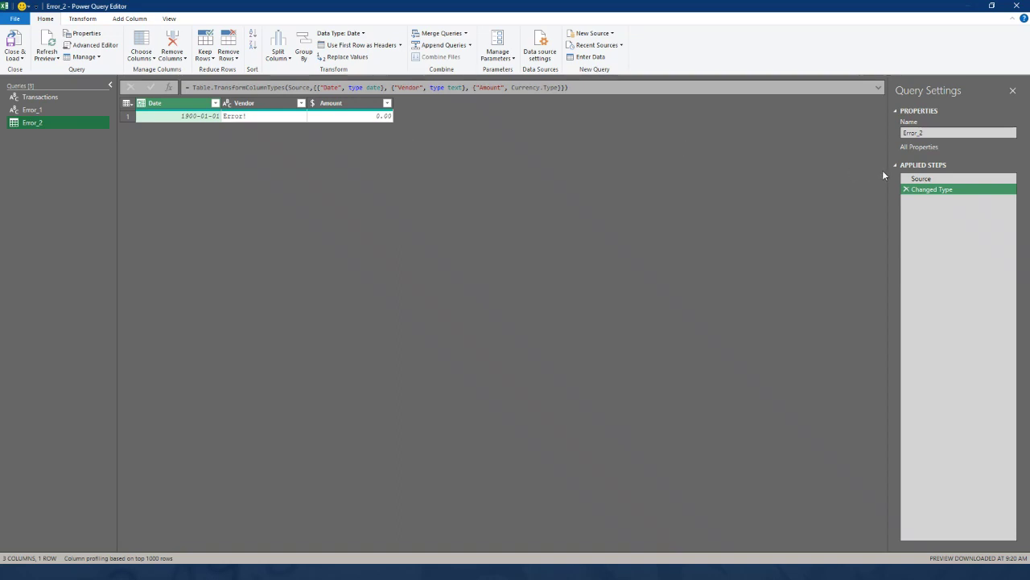
click(929, 184)
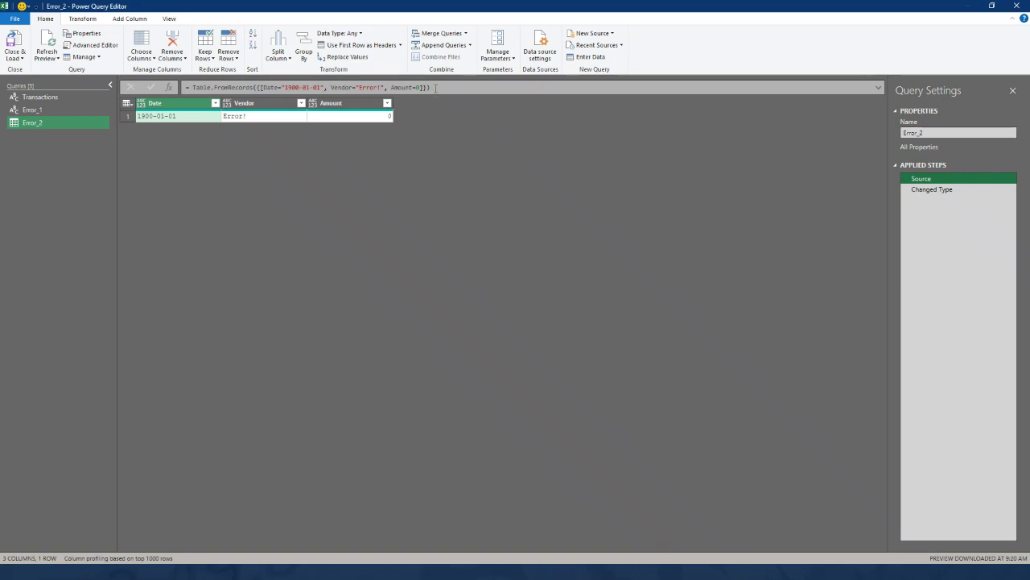
drag(436, 87, 187, 87)
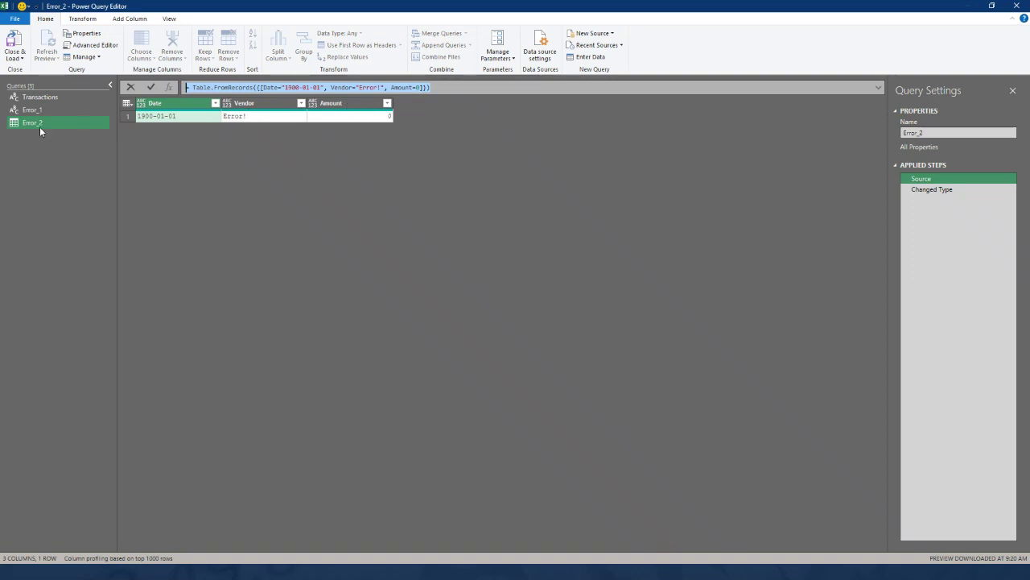
click(52, 96)
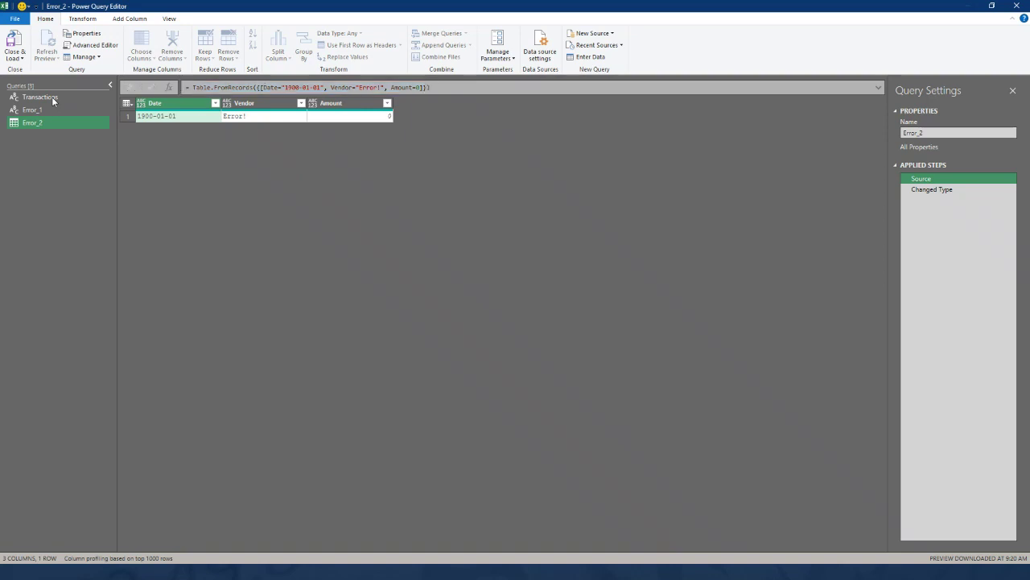
click(52, 97)
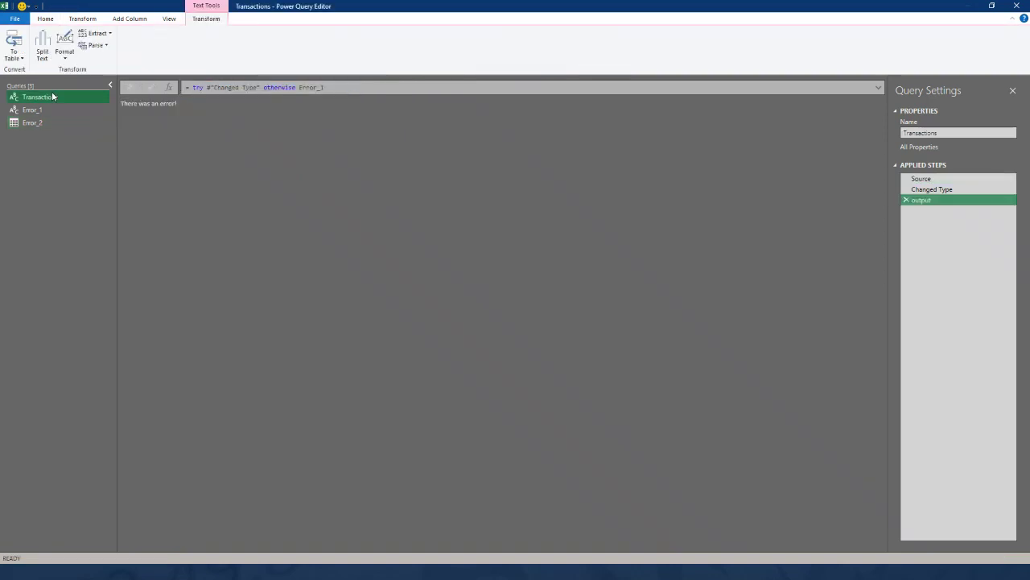
click(50, 17)
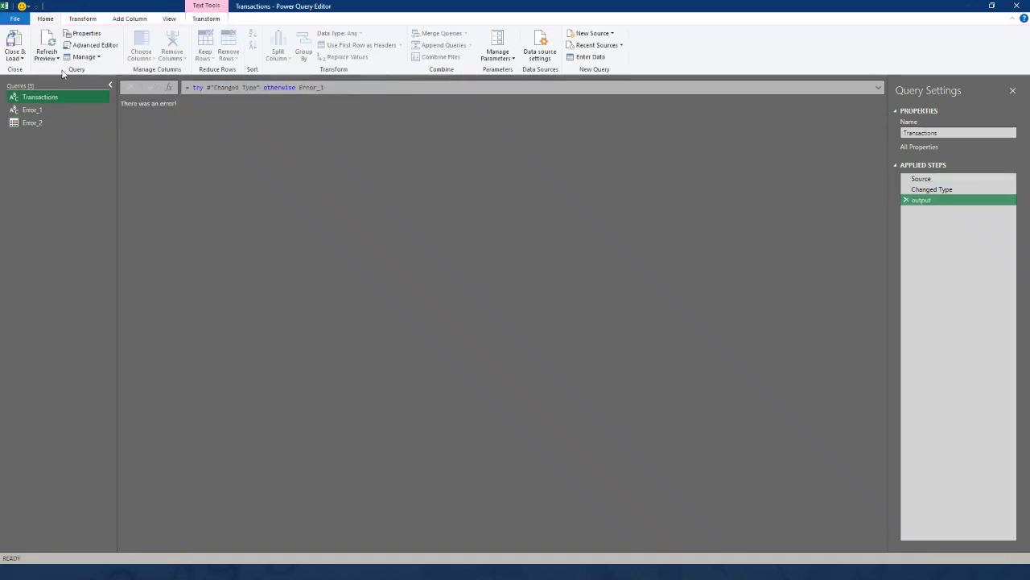
click(92, 45)
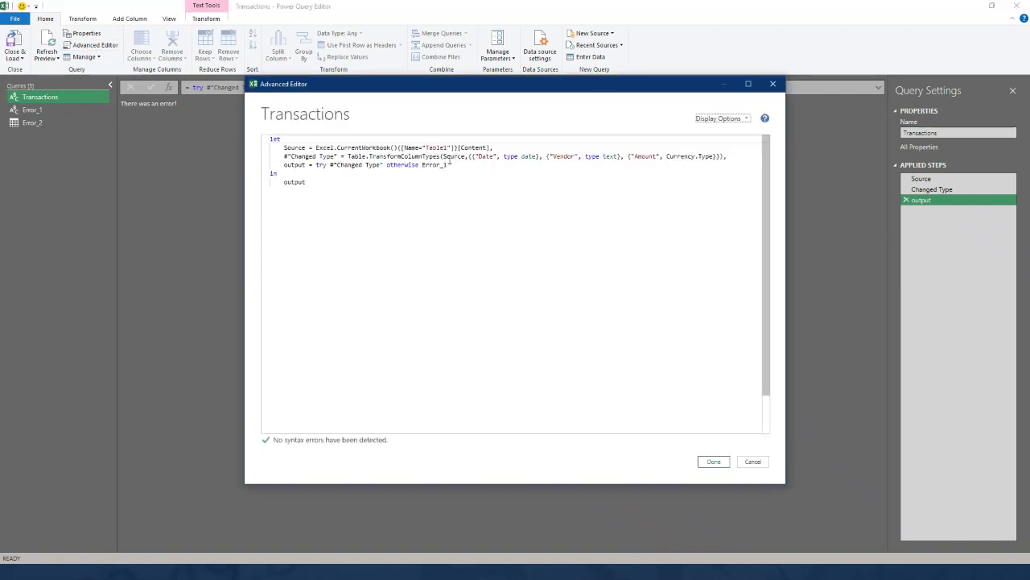
click(752, 464)
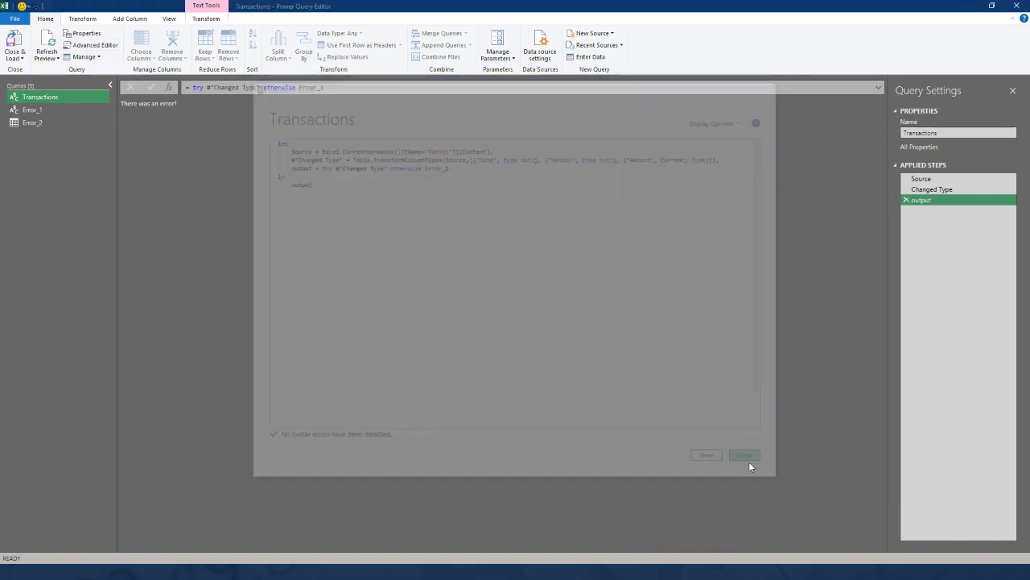
Change the output step's formula to try #"Changed Type" otherwise Error_2 and load the Transactions query to the worksheet
click(319, 86)
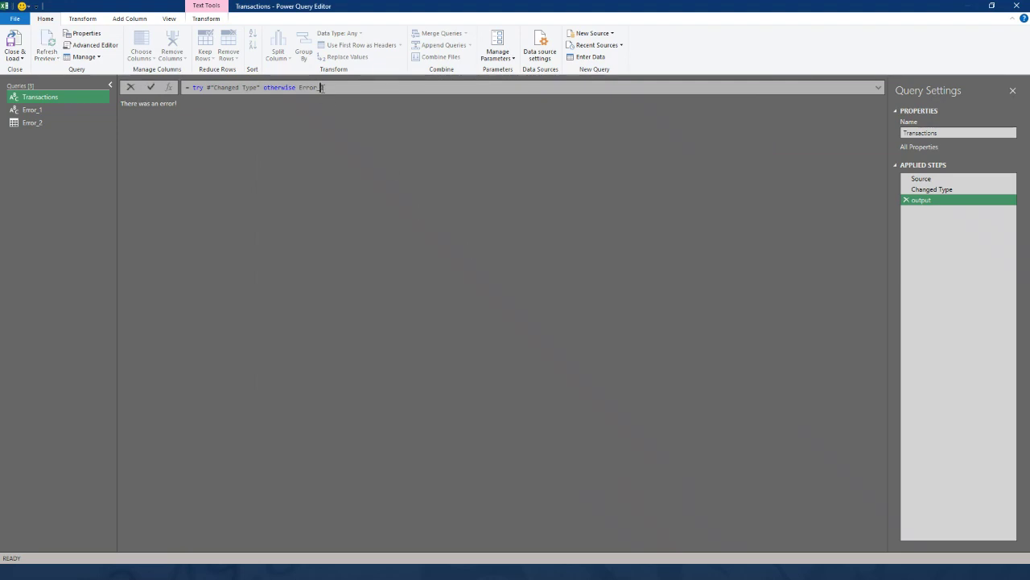
key(BackSpace)
text(2)
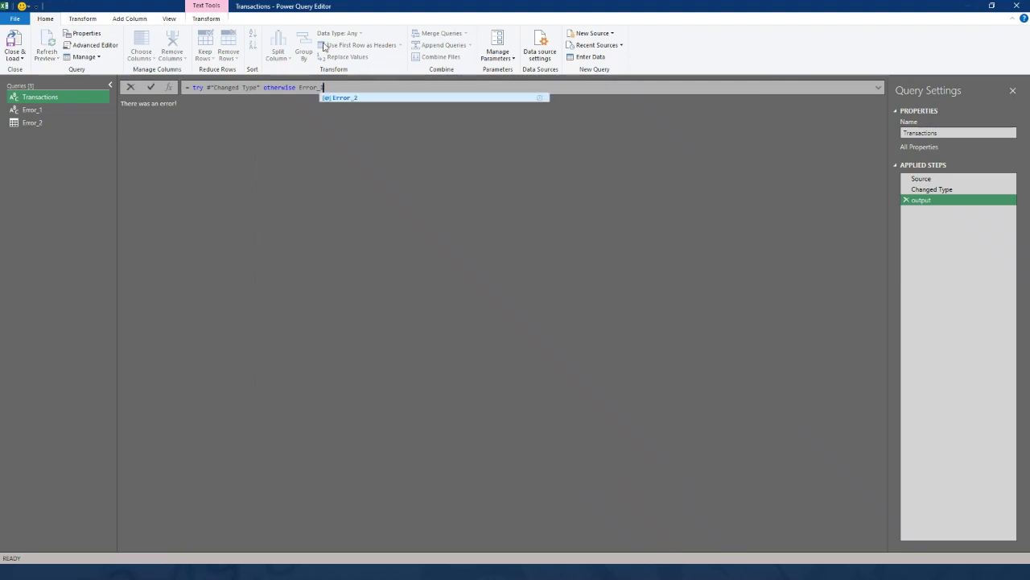
key(Escape)
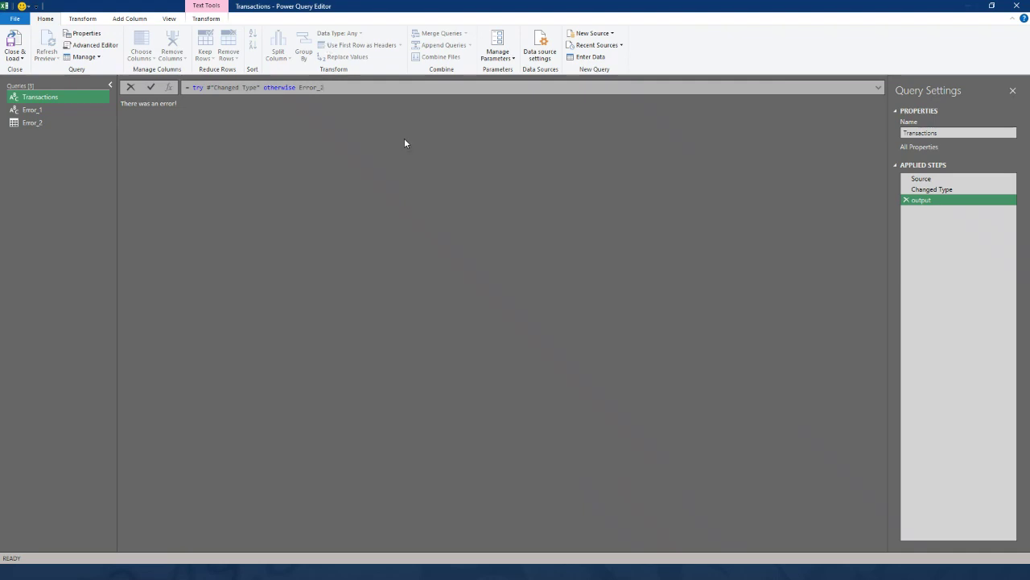
click(388, 170)
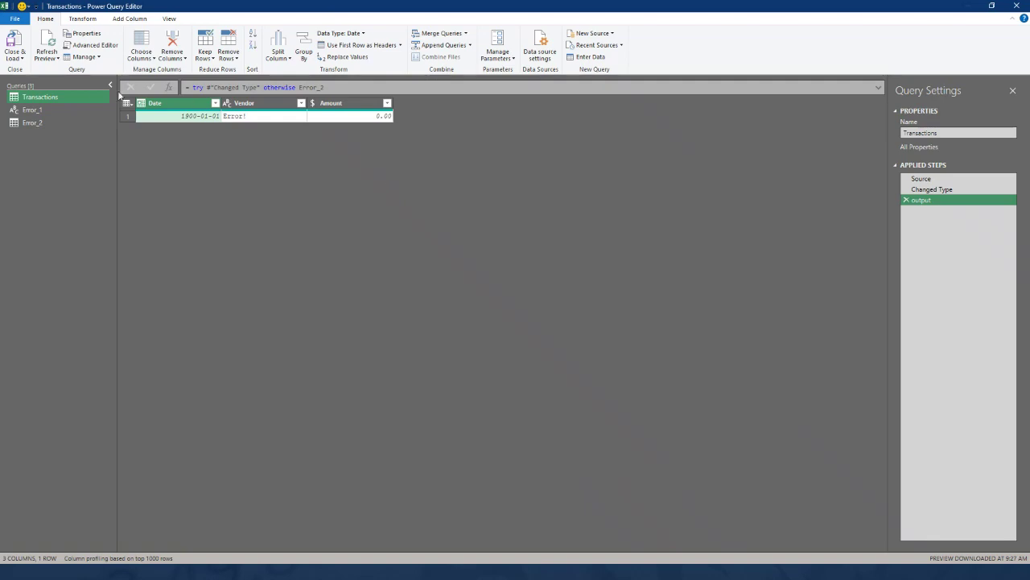
click(12, 45)
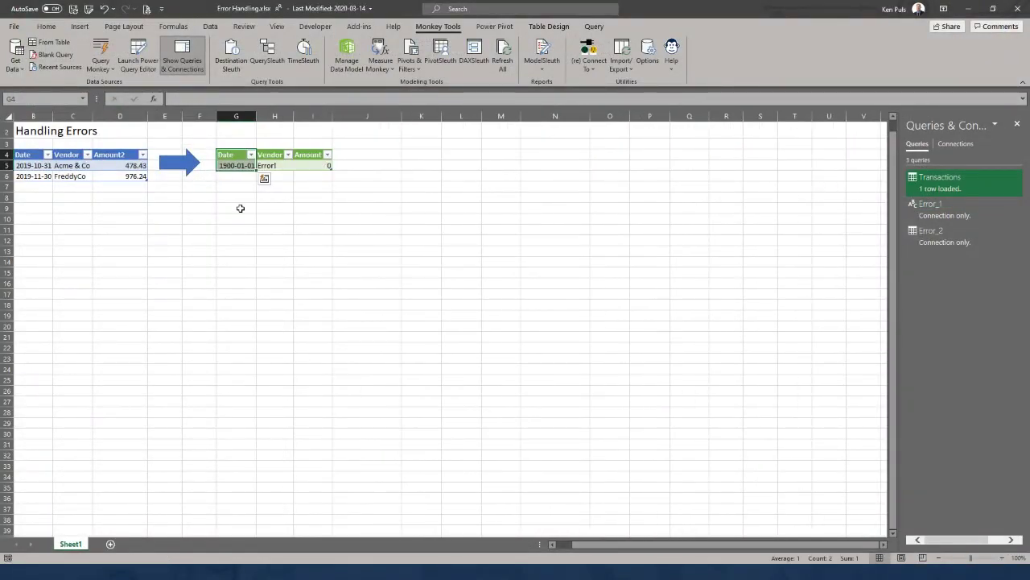
Rename the source table's Amount2 header to Amount and refresh the Transactions output table
click(119, 155)
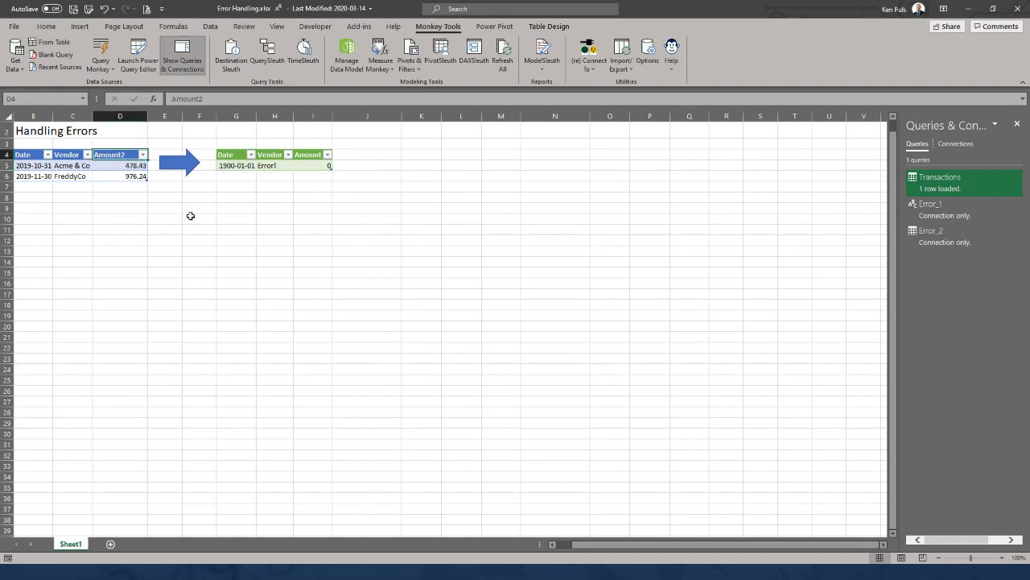
text(Amount)
key(Return)
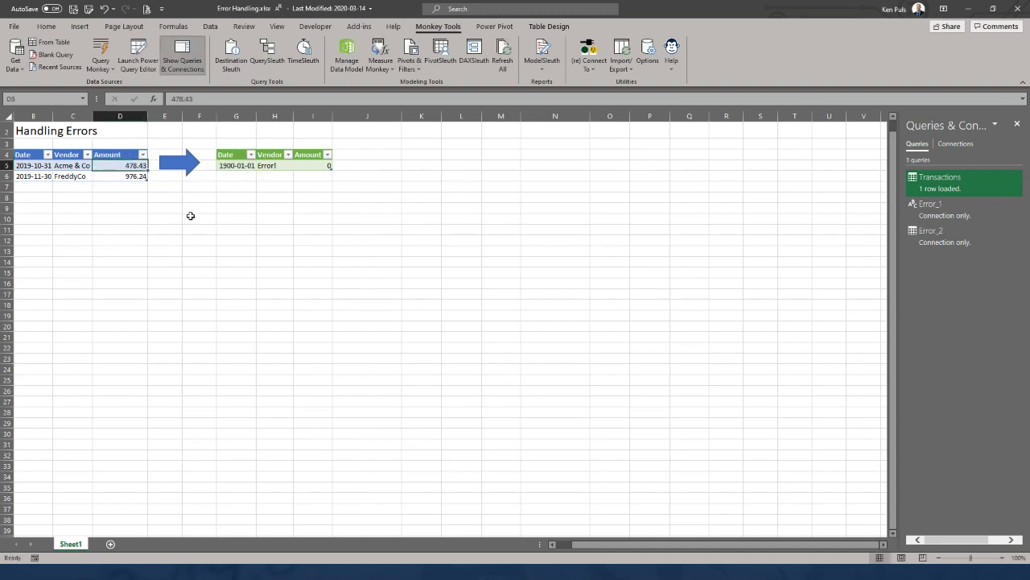
right_click(309, 170)
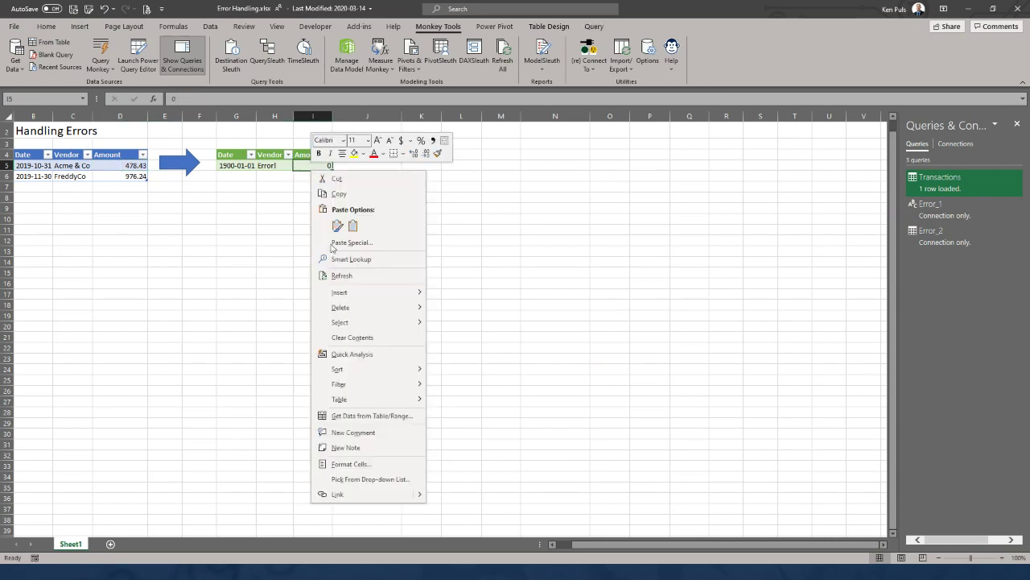
click(338, 276)
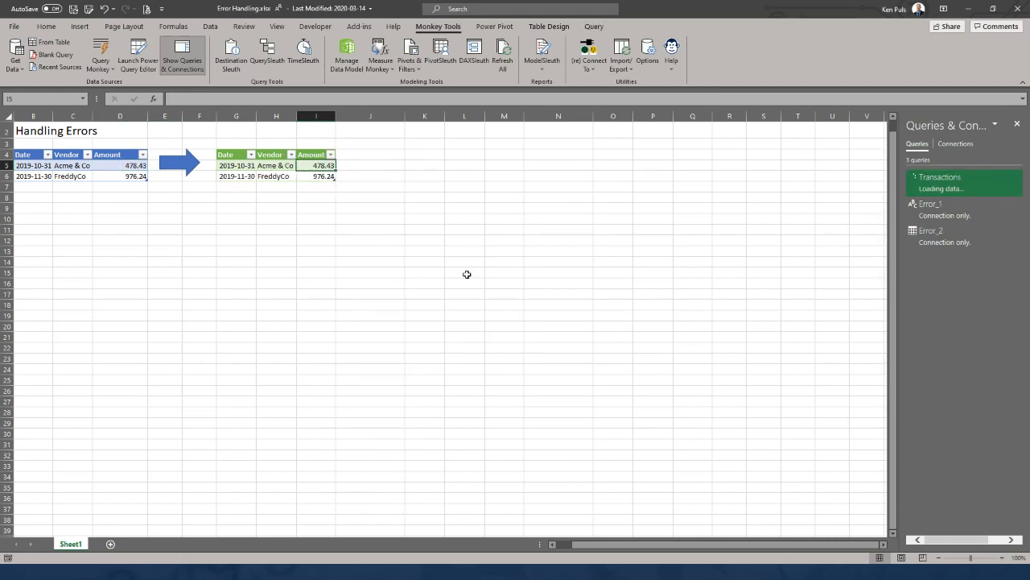
Rename the source table's Amount header to asd and refresh the Transactions output table
click(111, 151)
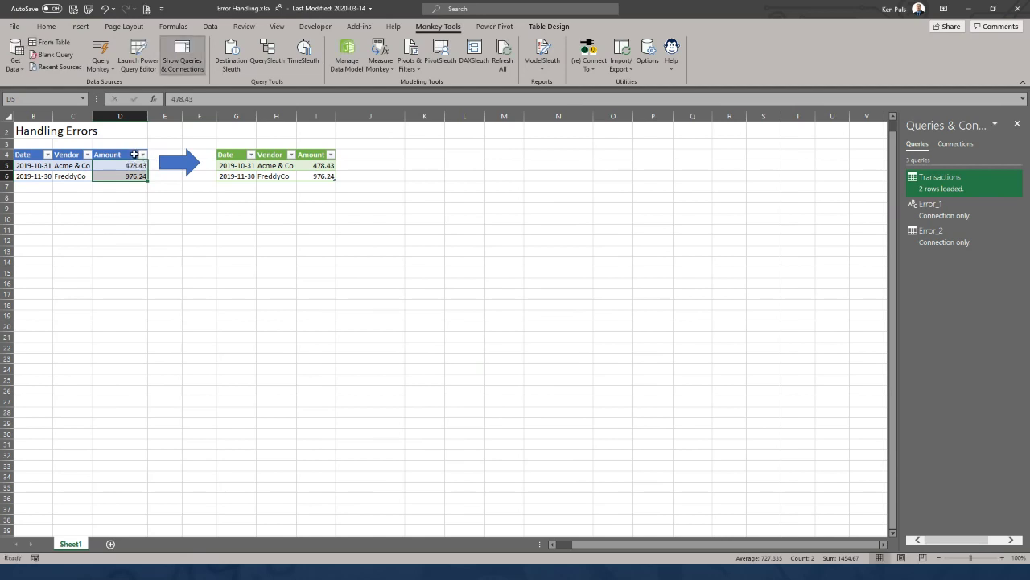
click(135, 154)
text(asd)
key(Return)
right_click(276, 166)
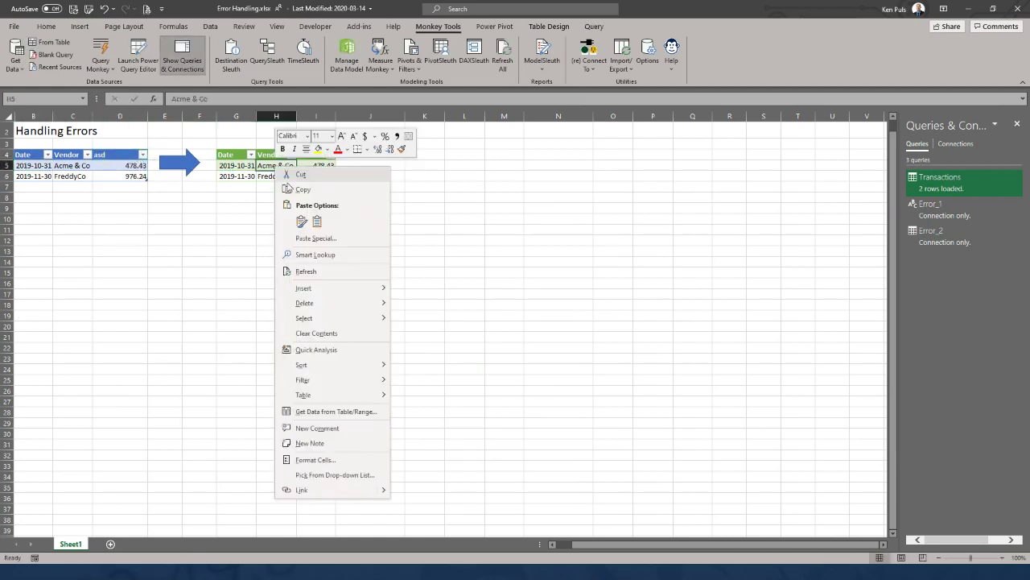
click(304, 271)
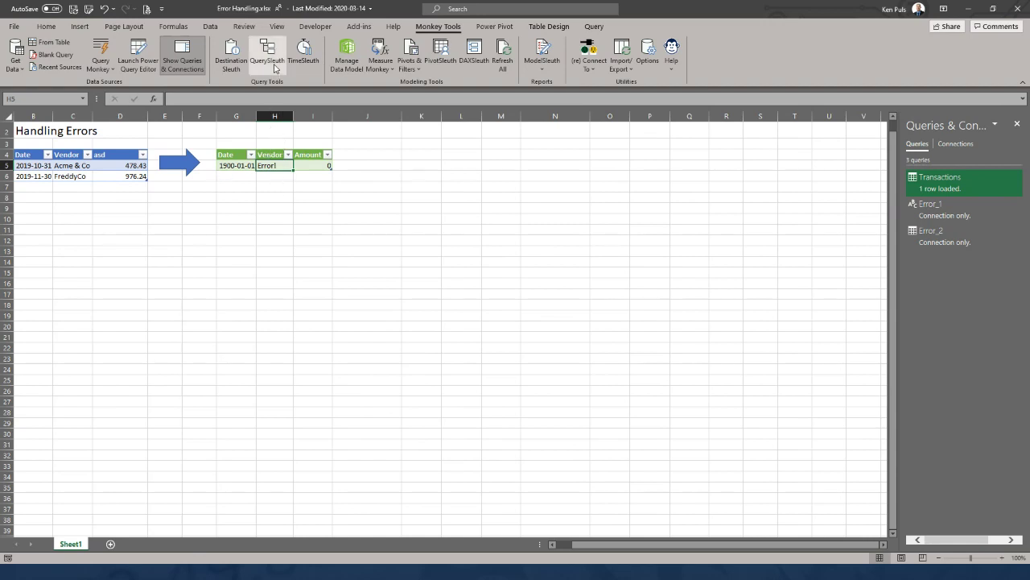
Examine the Transactions query's M code in QuerySleuth, covering the Source, Changed Type and output steps, and close the viewer
click(268, 56)
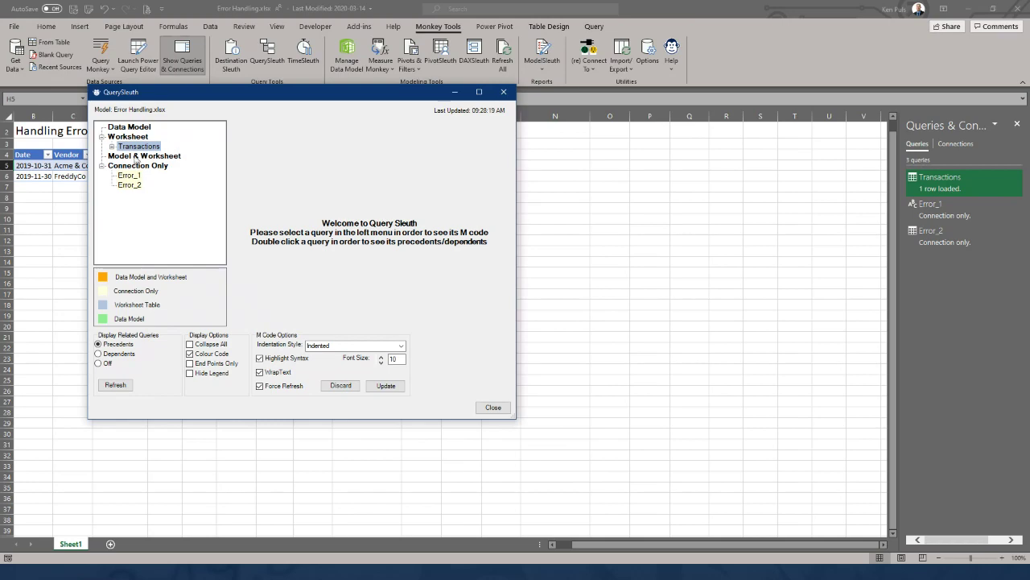
drag(379, 94, 496, 50)
drag(643, 368, 835, 500)
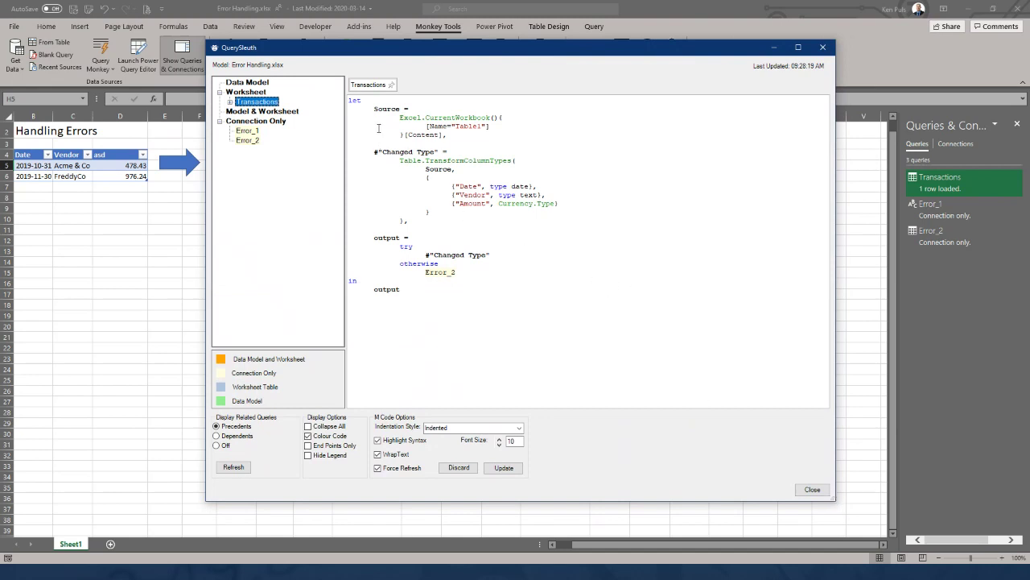
drag(373, 109, 405, 121)
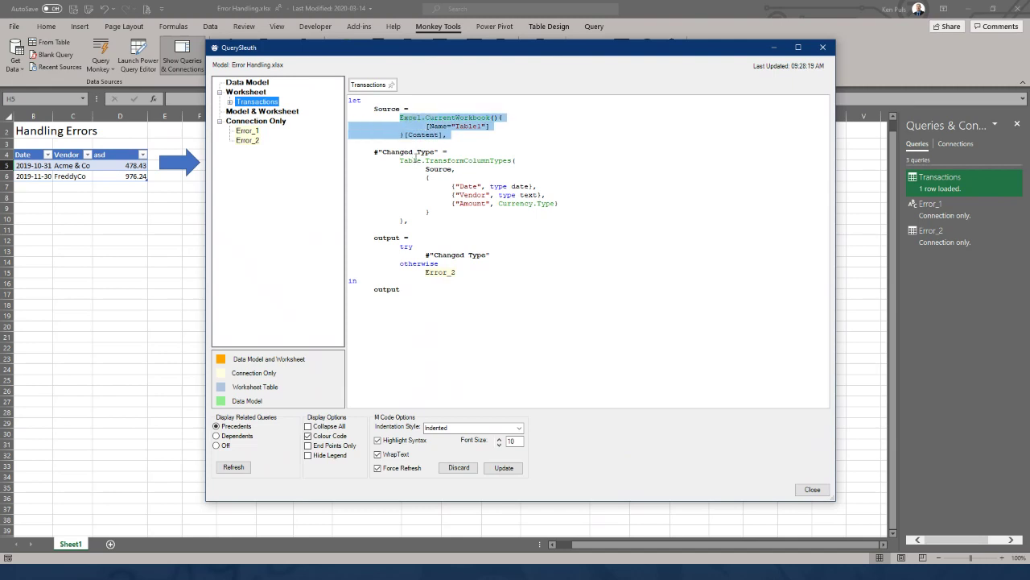
drag(375, 151, 405, 220)
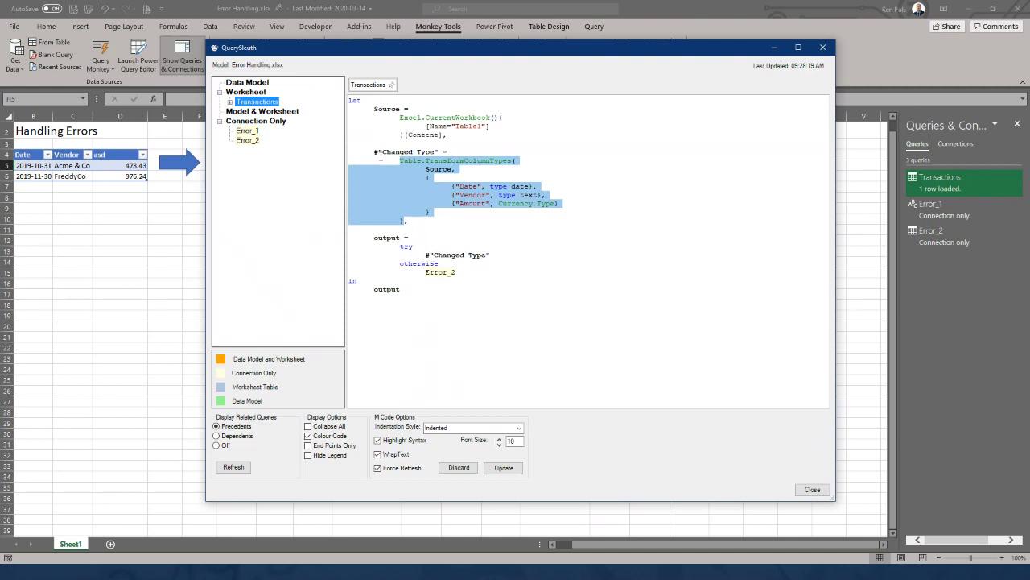
drag(425, 254, 490, 254)
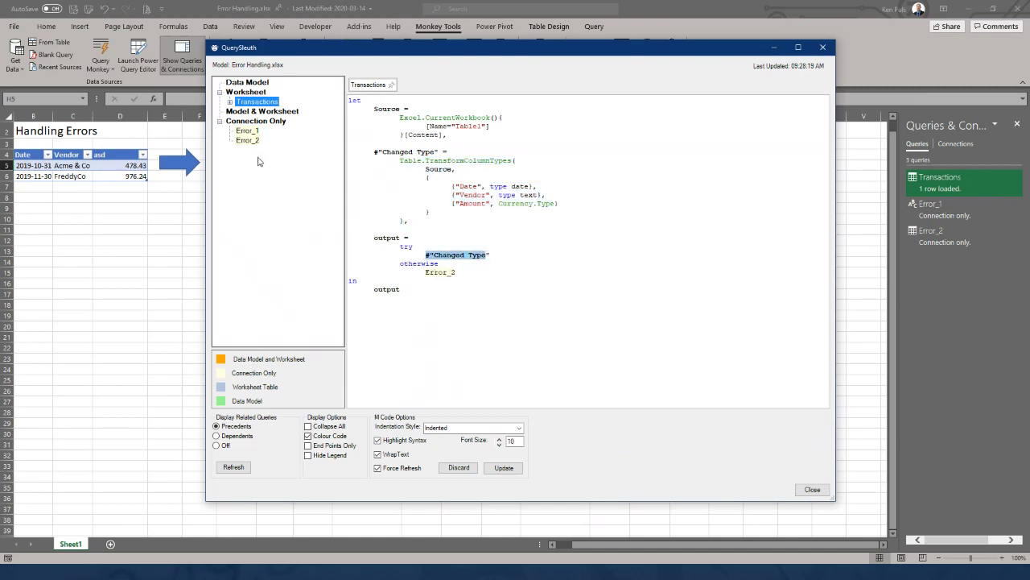
drag(401, 289, 373, 290)
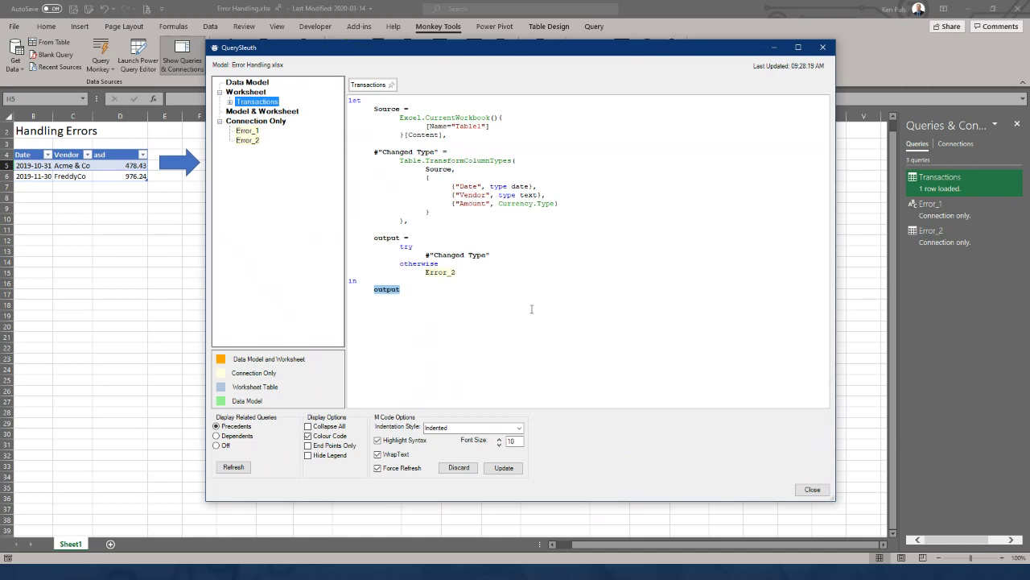
click(810, 491)
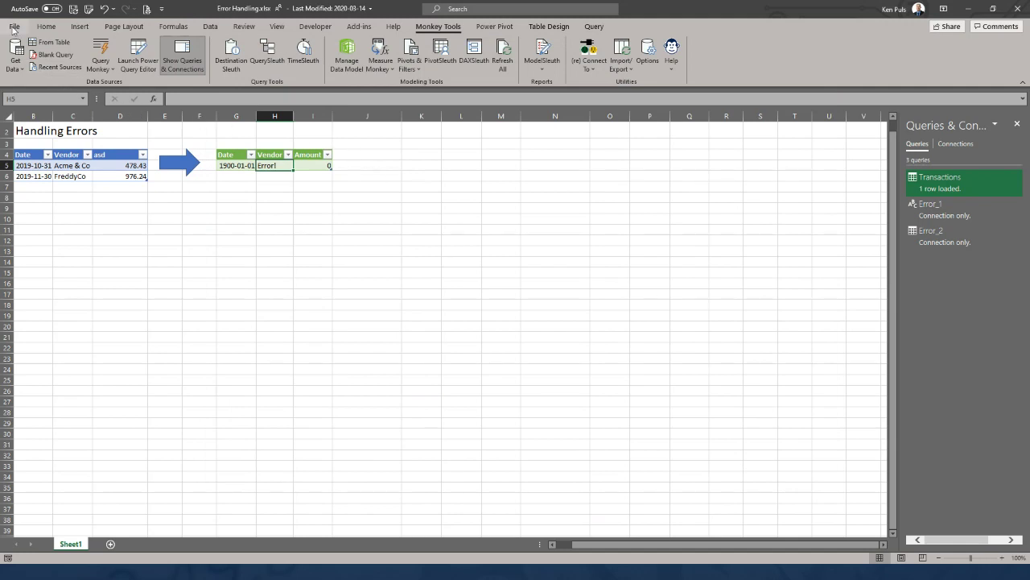
Close the Error Handling.xlsx workbook without saving its changes
click(14, 26)
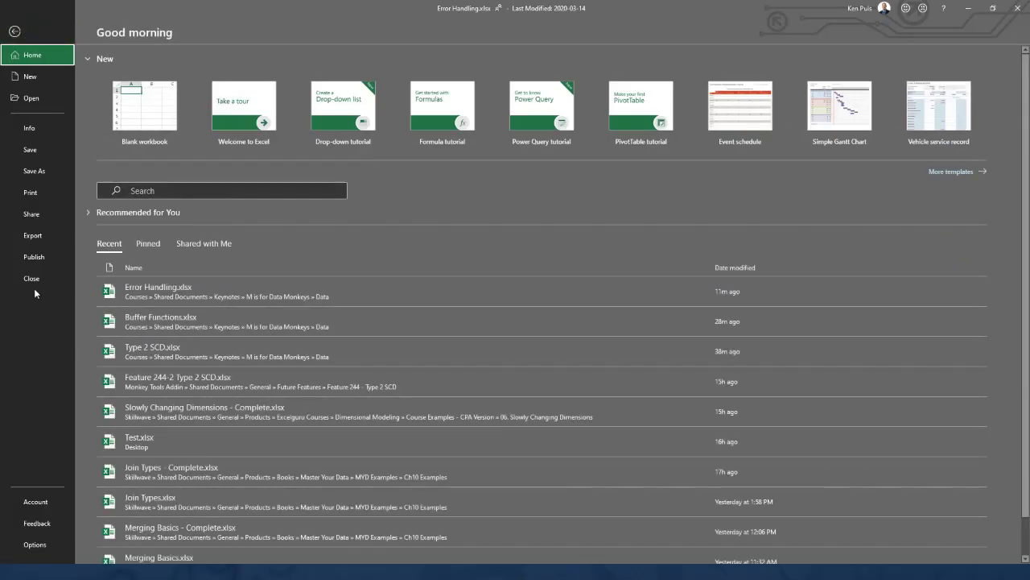
click(34, 286)
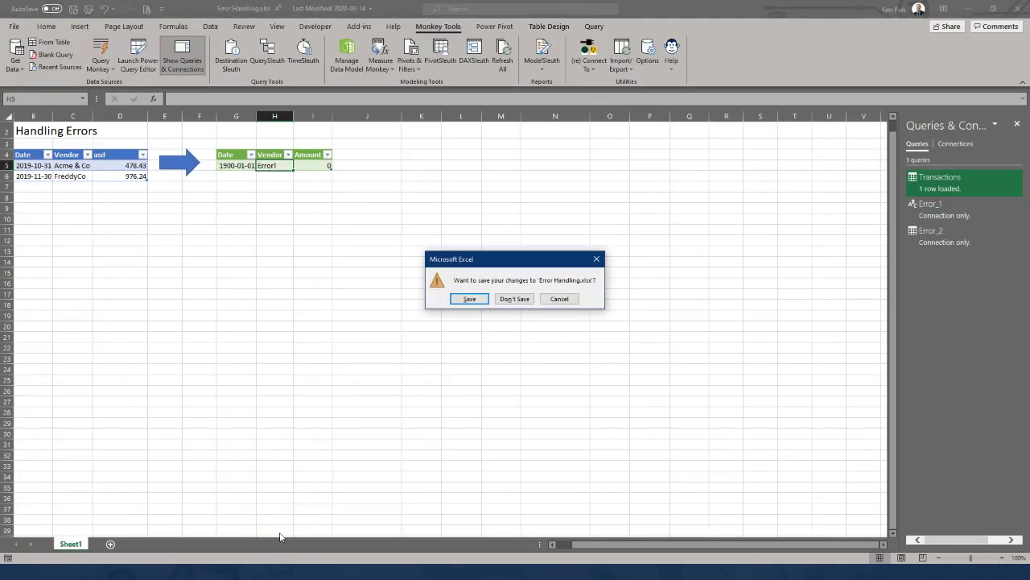
click(520, 299)
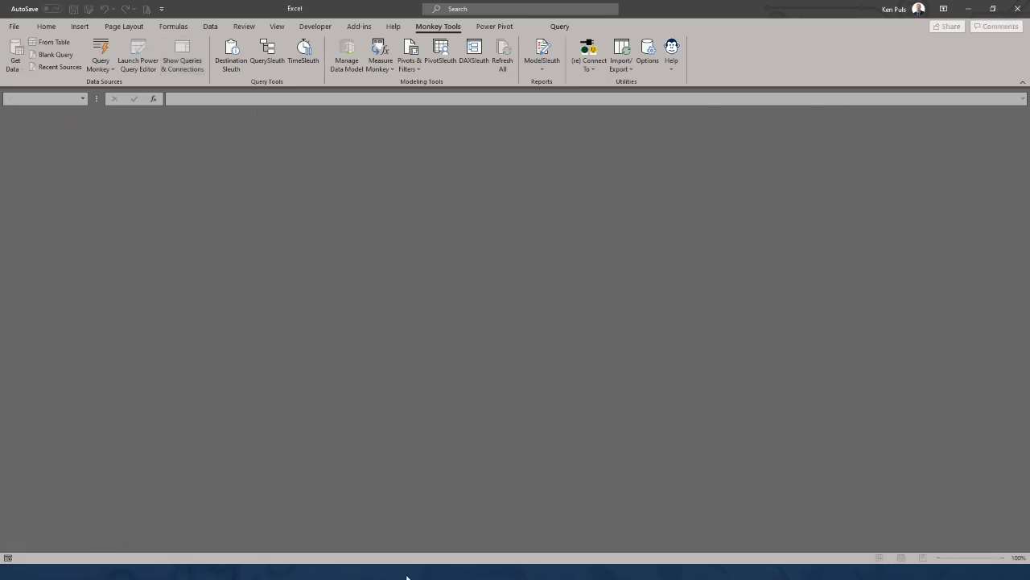
click(455, 568)
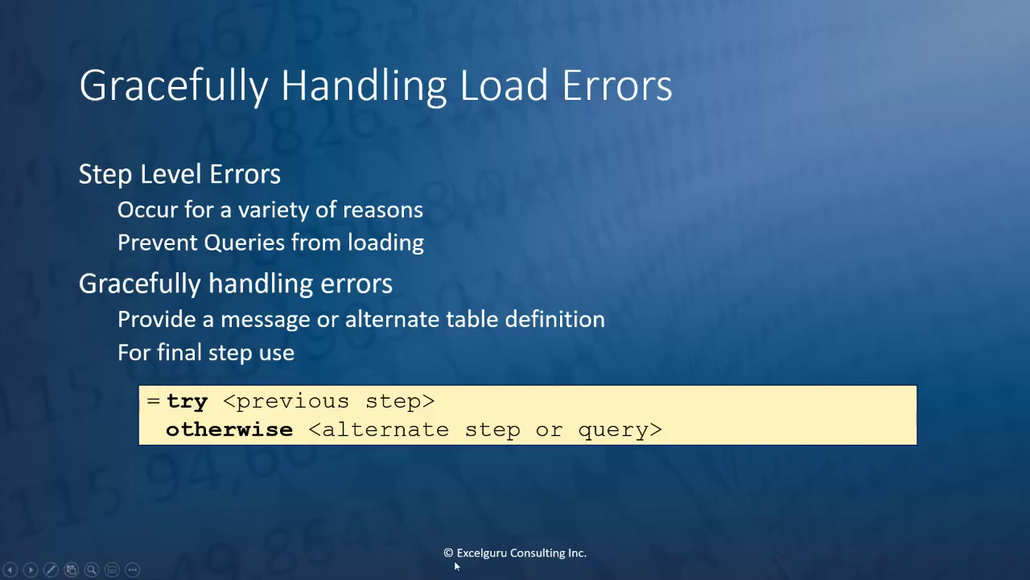
click(454, 566)
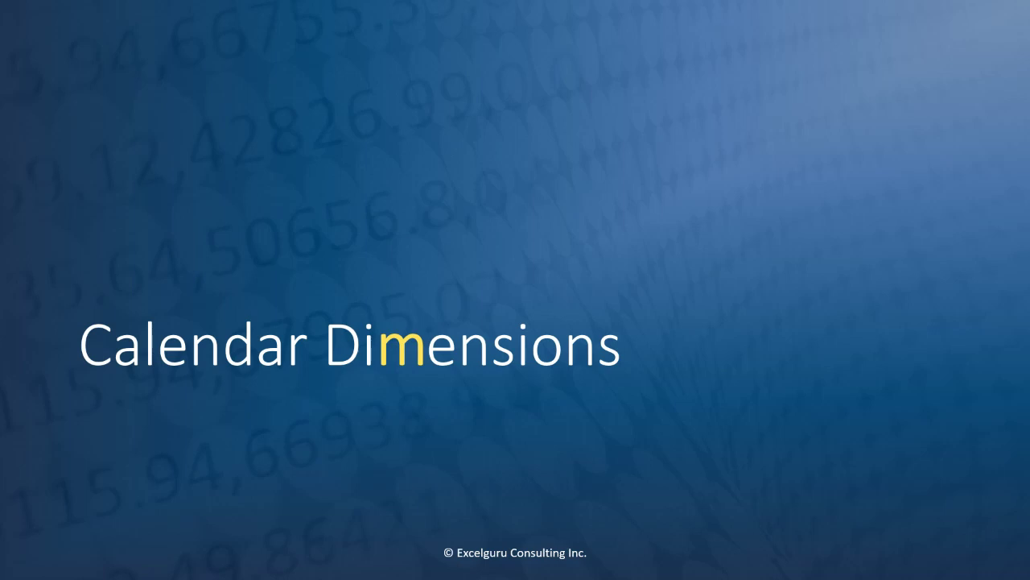
key(Right)
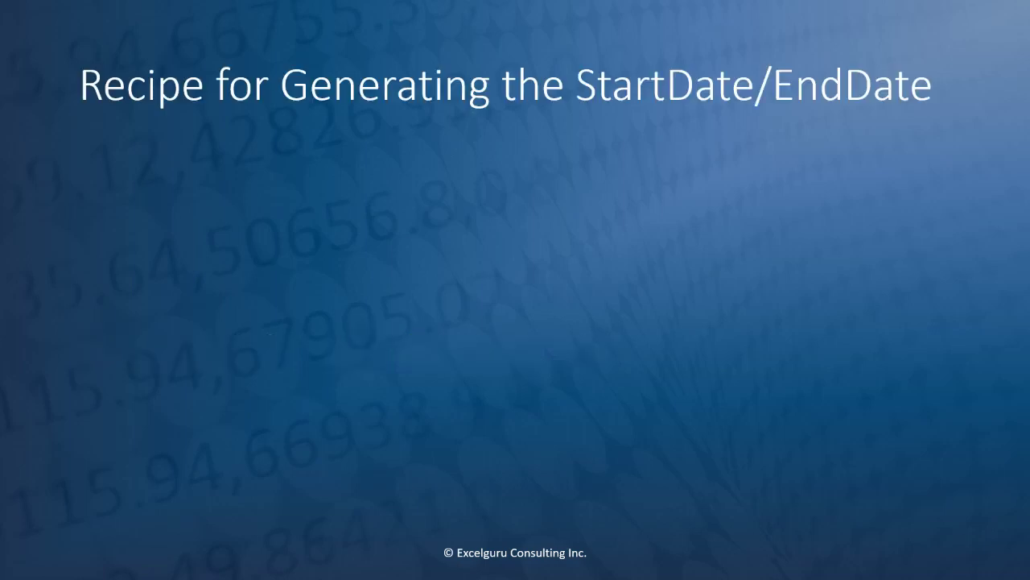
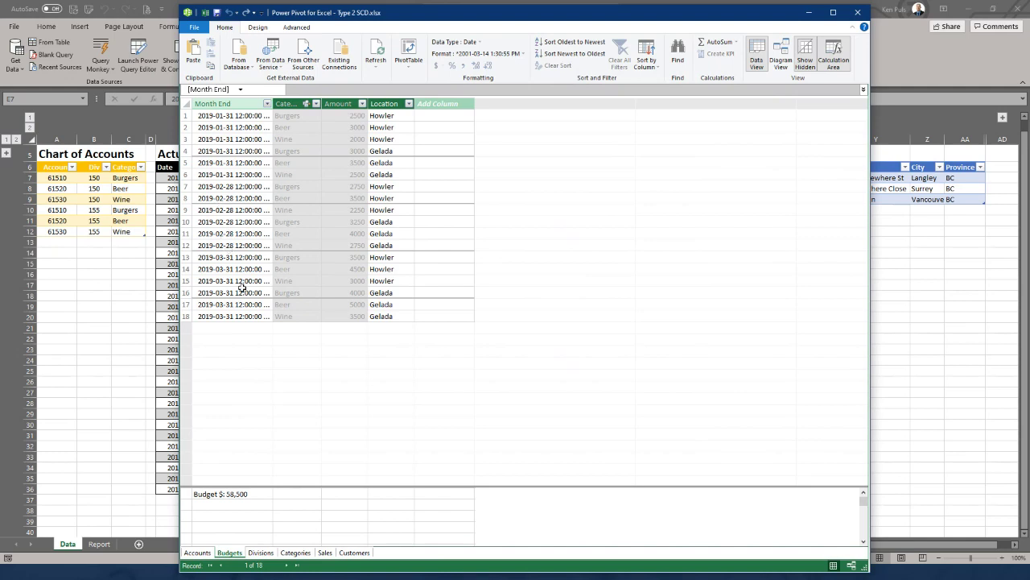
Examine the full dates in the data model's Sales table, widening its Date column, and close the Power Pivot window
click(325, 553)
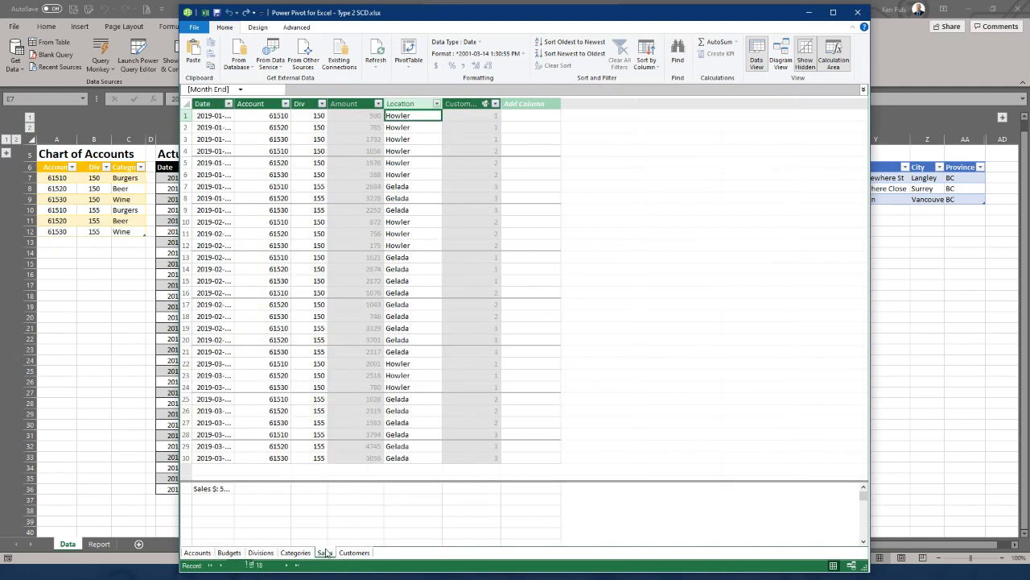
drag(233, 104, 259, 104)
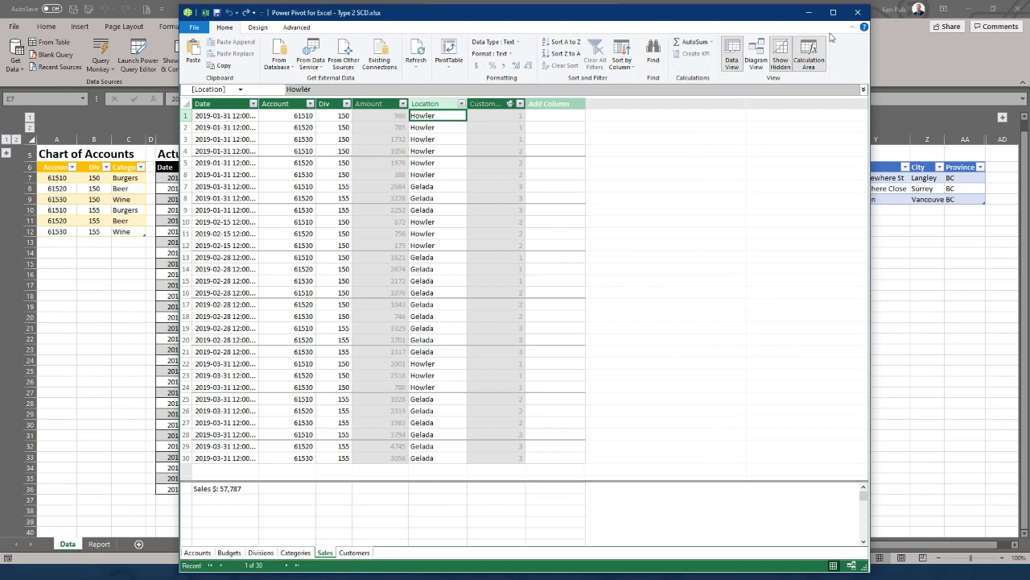
click(859, 14)
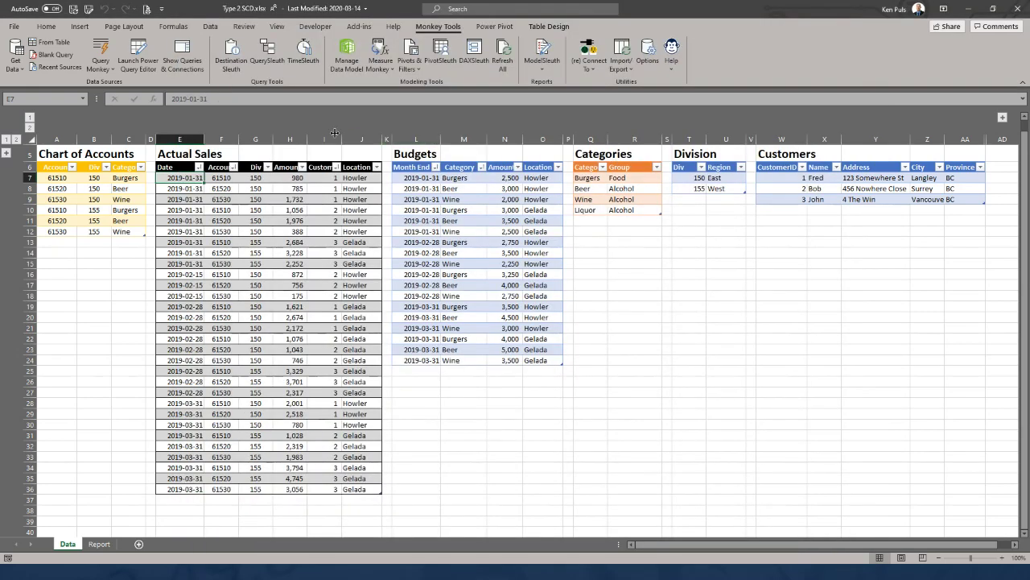
Display the workbook's queries and create a new query that references the Sales query
click(184, 64)
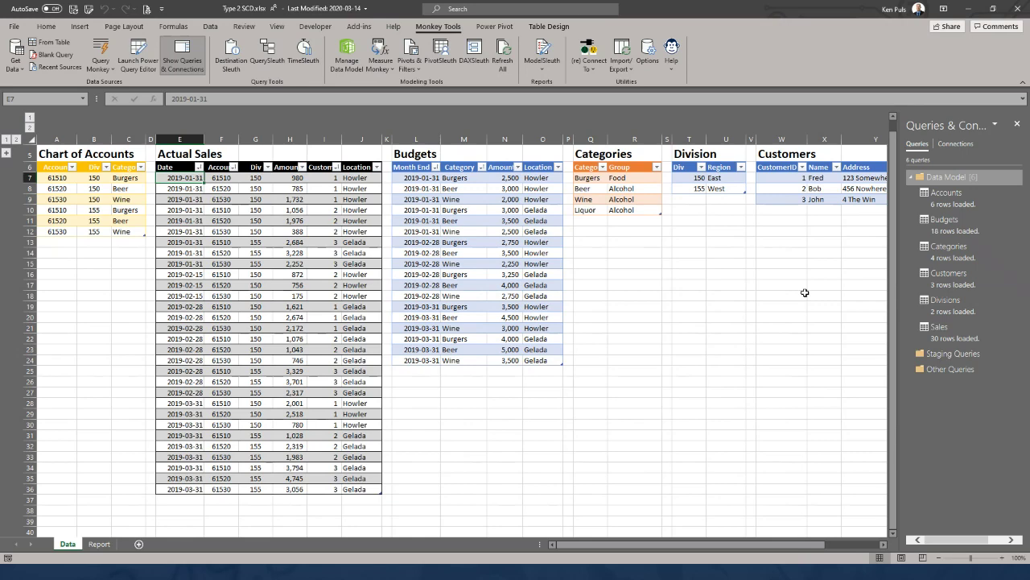
click(489, 28)
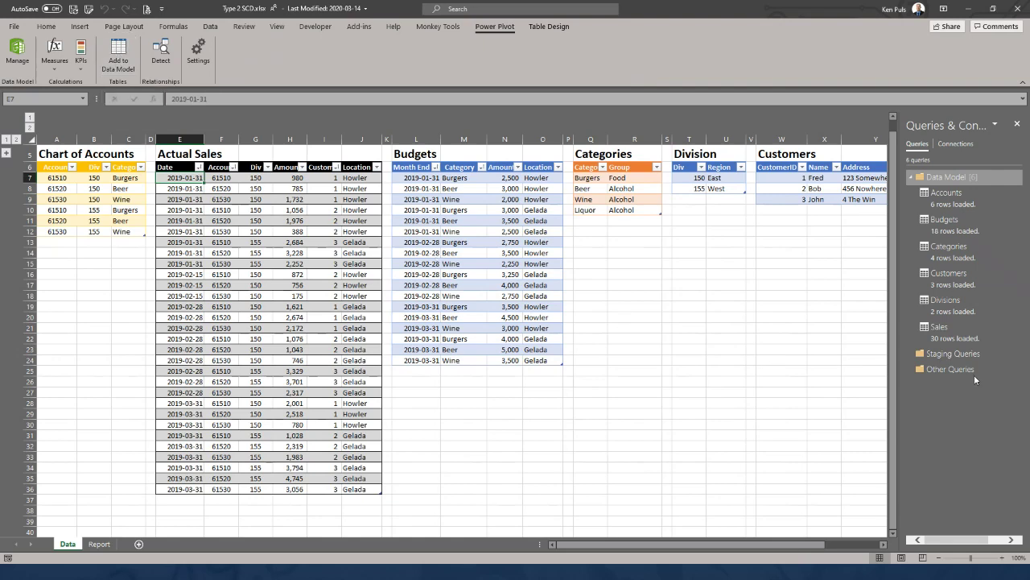
right_click(939, 340)
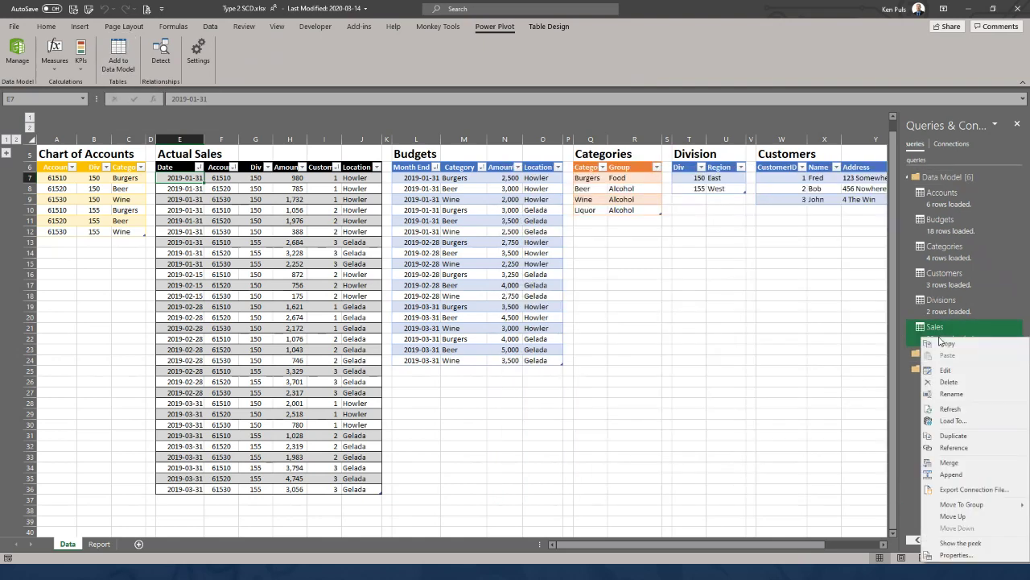
click(954, 448)
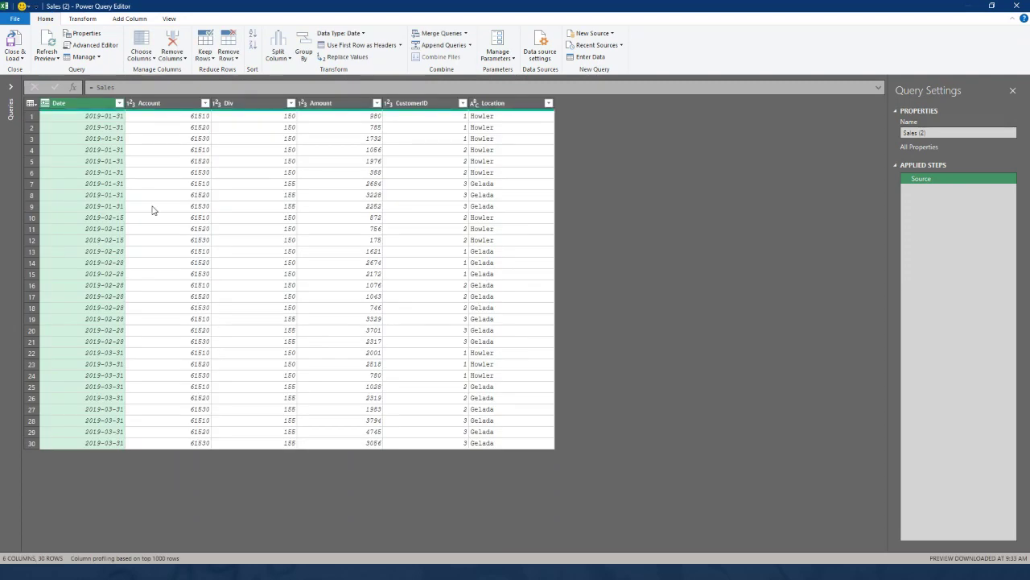
Compare the Sales query with its new reference query and rename the reference query as StartDate
click(16, 96)
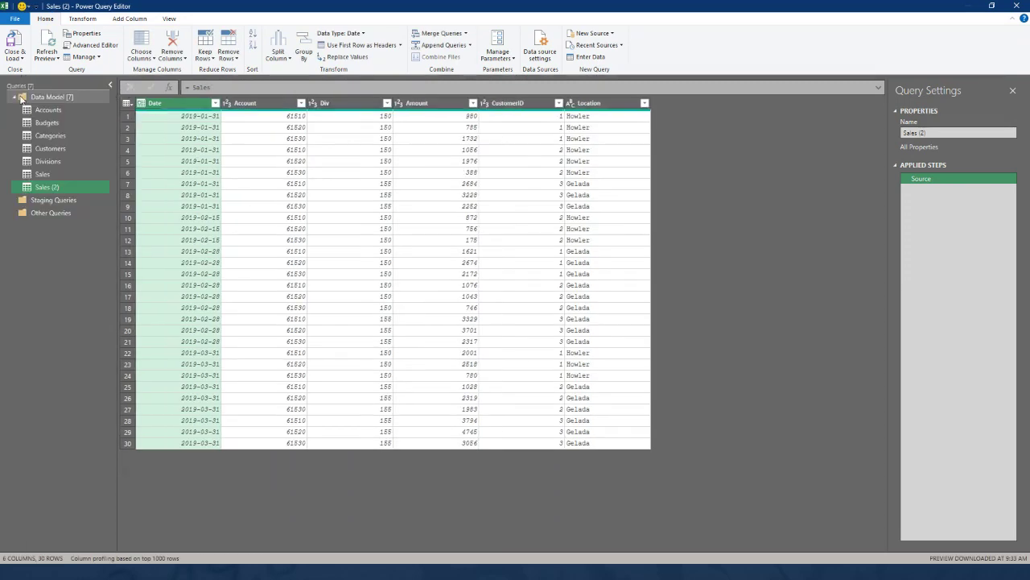
click(51, 175)
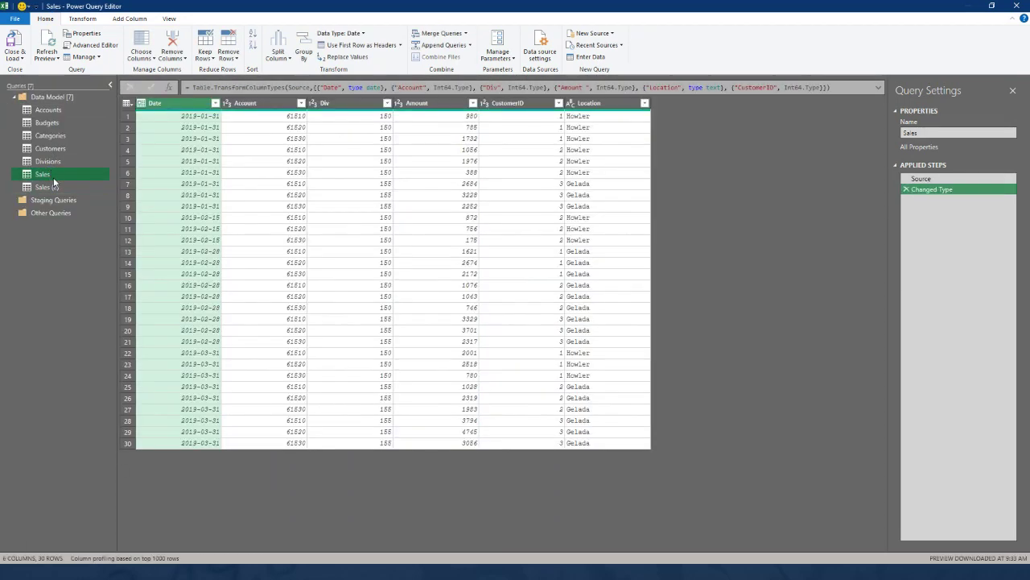
click(50, 187)
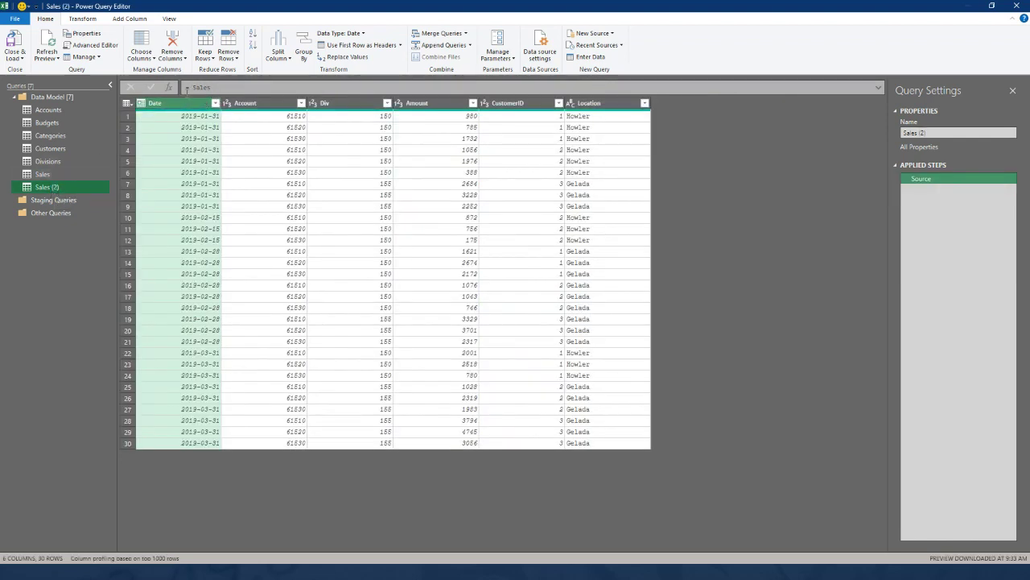
double_click(71, 186)
text(StartDate)
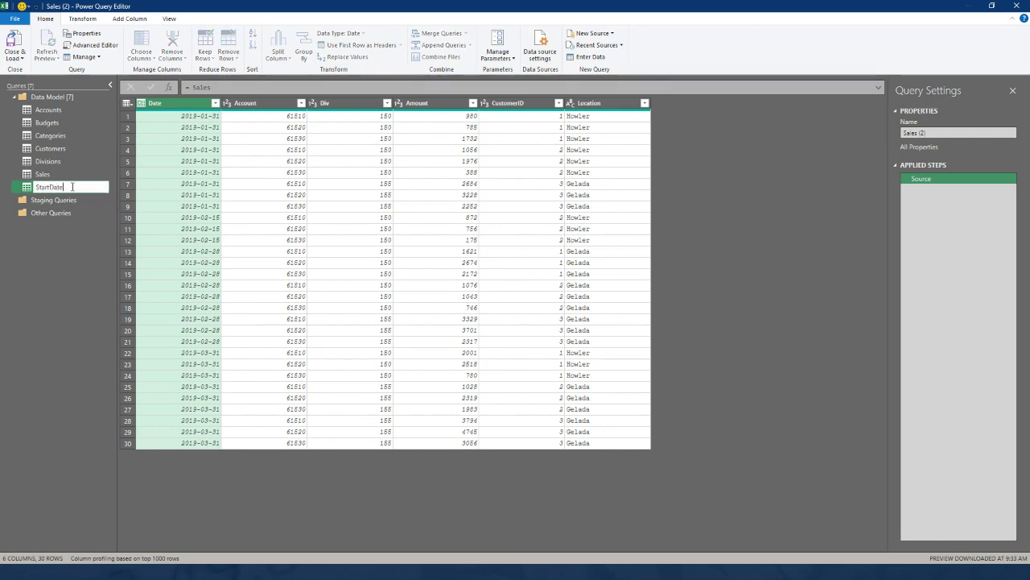
key(Return)
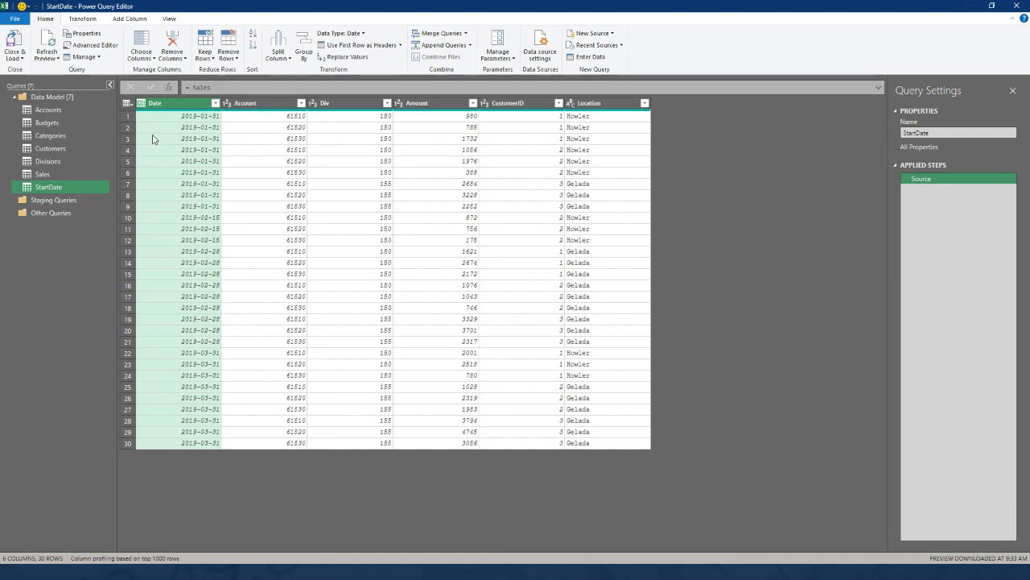
Keep only the Date column in the StartDate query and remove its duplicate dates
right_click(190, 108)
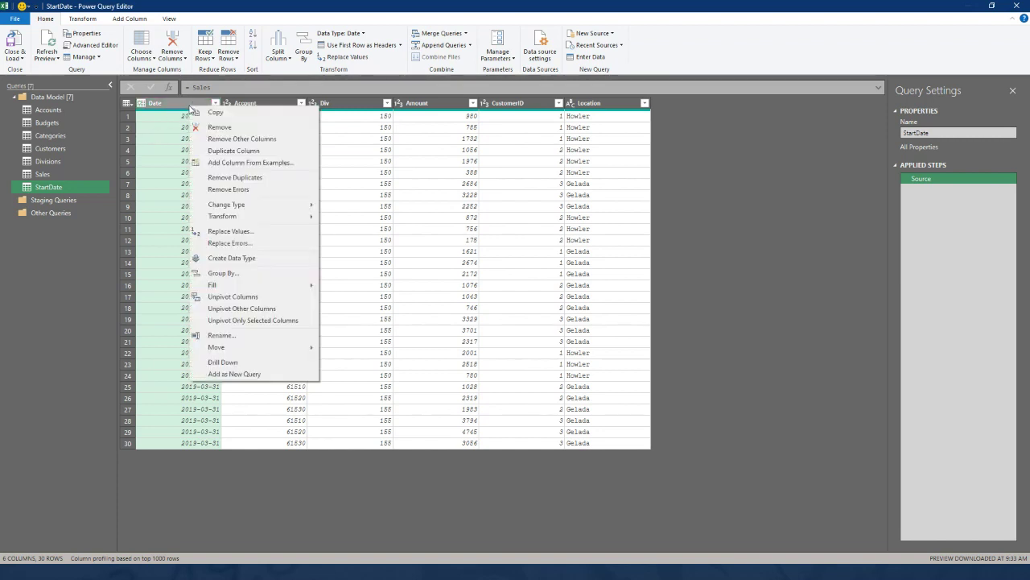
click(222, 141)
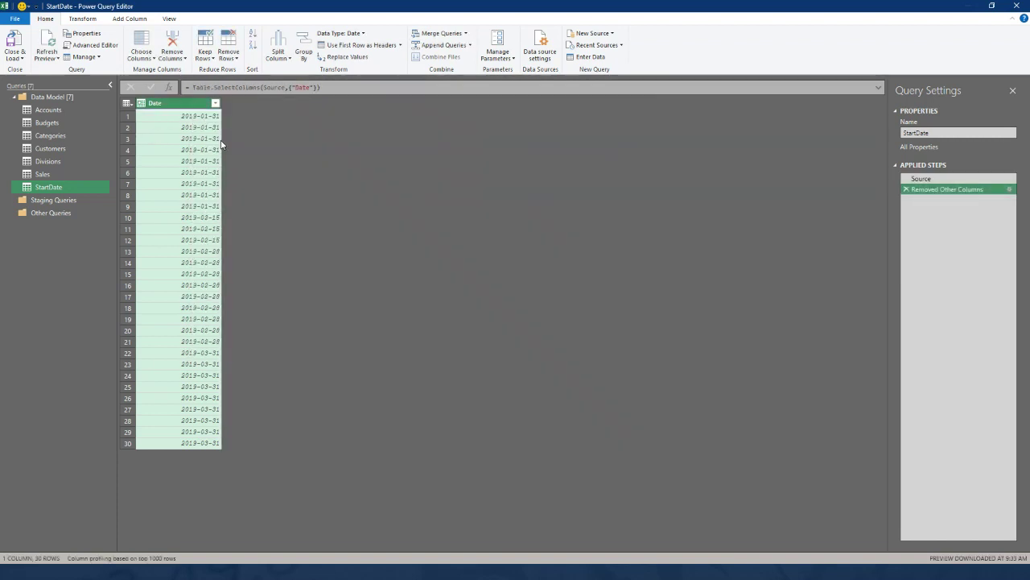
right_click(191, 106)
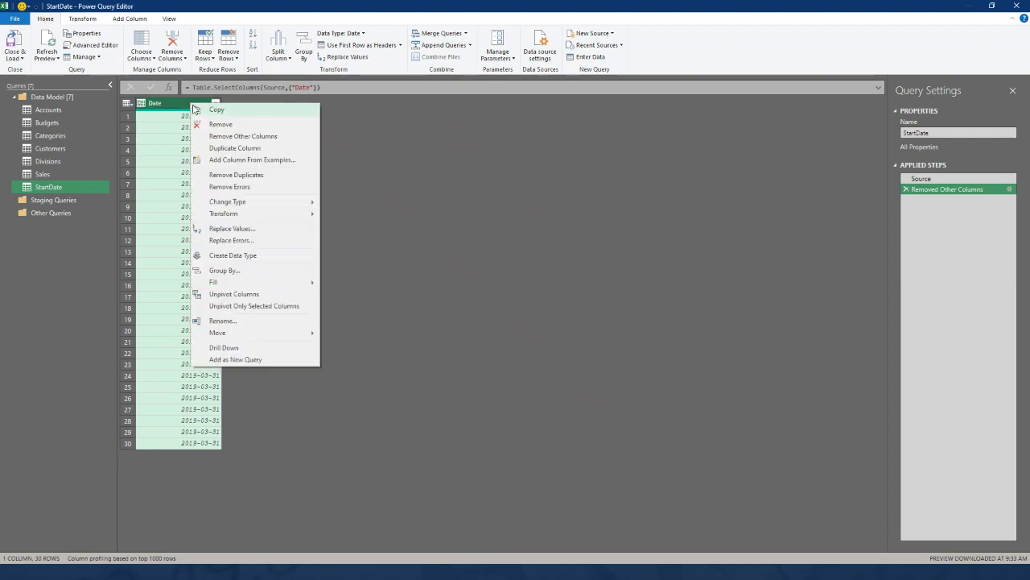
click(228, 175)
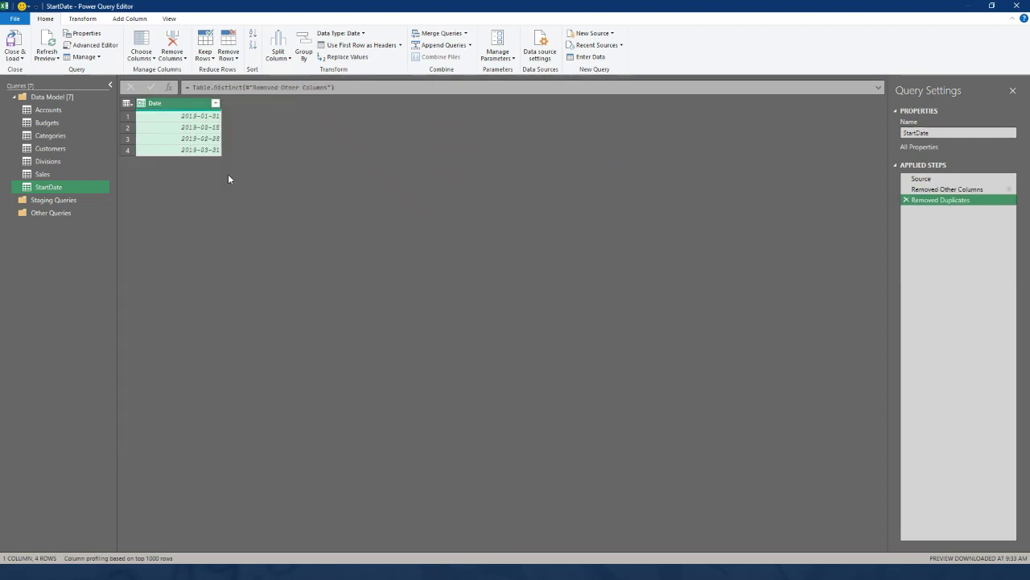
Filter the StartDate query's Date column to the earliest date
click(215, 104)
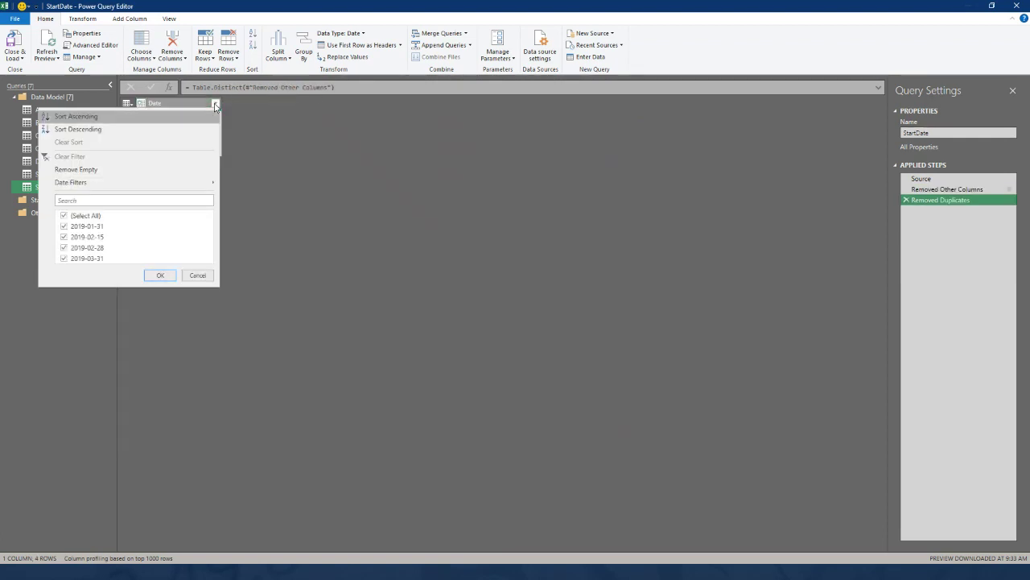
mouse_move(173, 187)
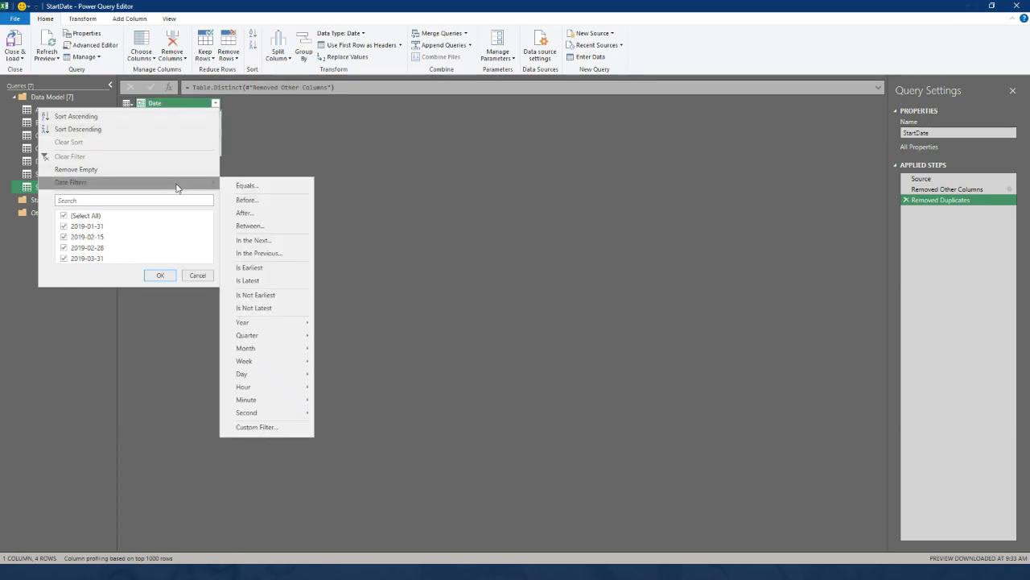
click(251, 268)
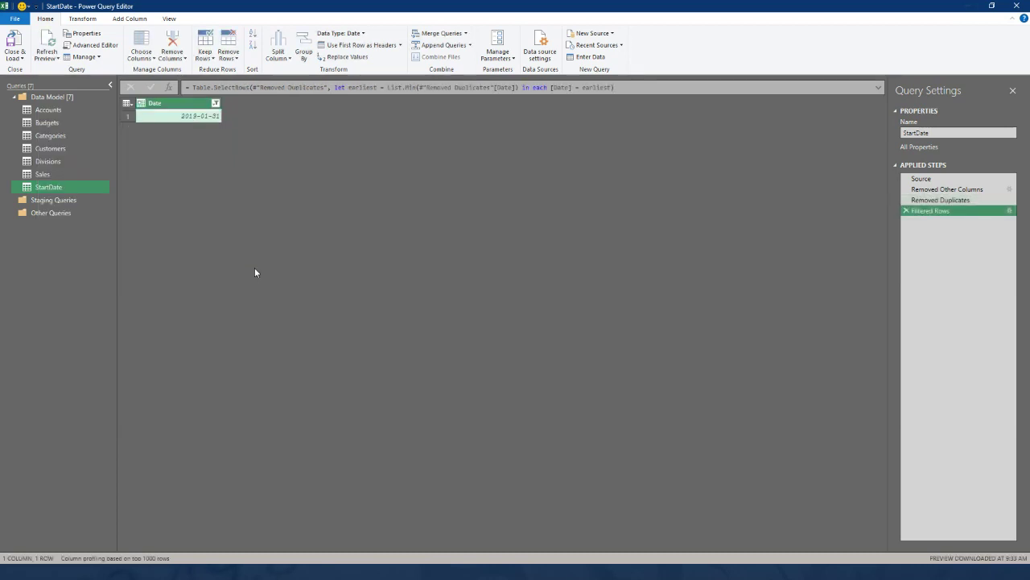
Convert the StartDate query's date to the start of its year and set the column's data type to Date
click(84, 19)
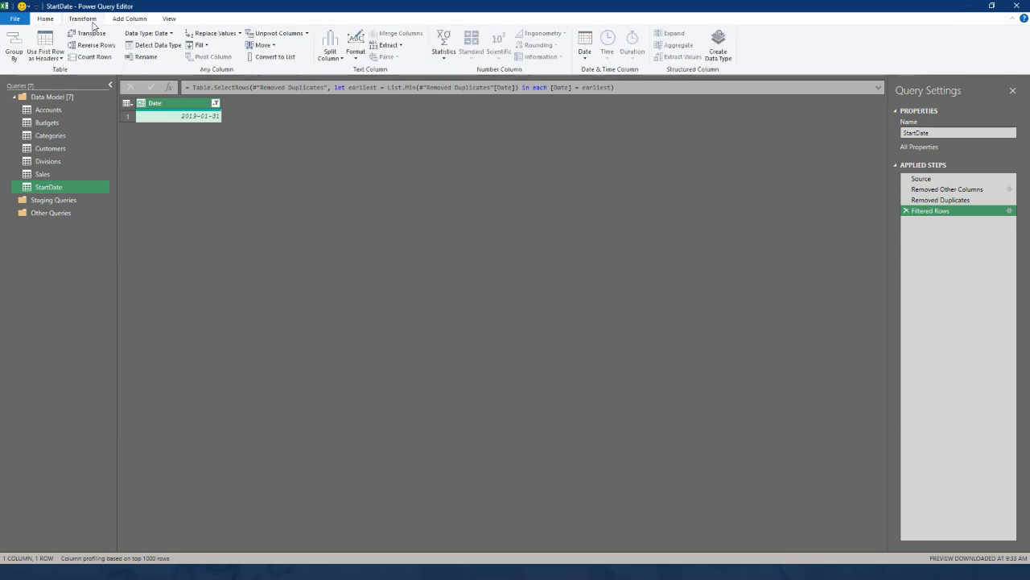
click(589, 62)
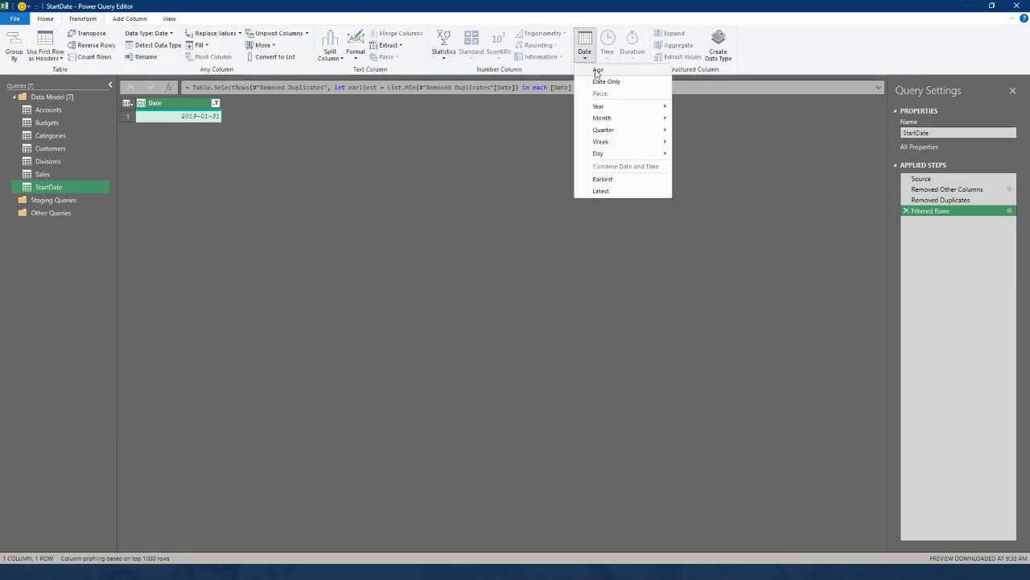
mouse_move(609, 111)
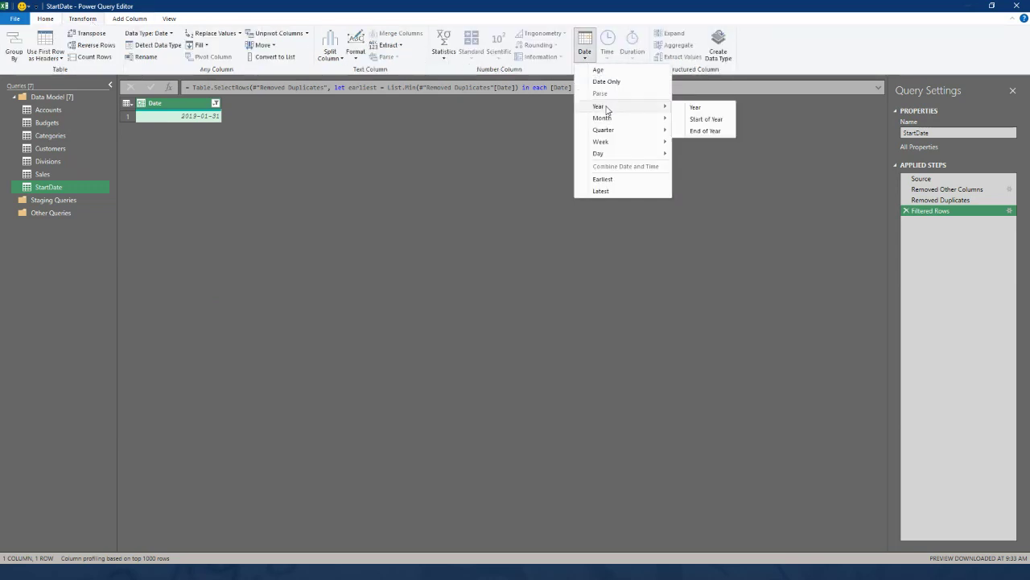
click(705, 118)
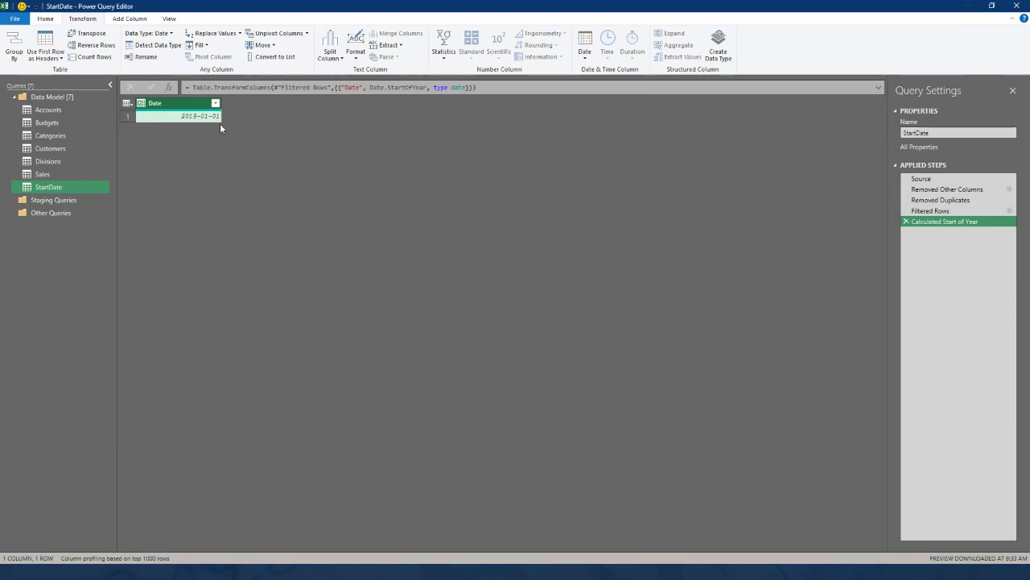
click(142, 105)
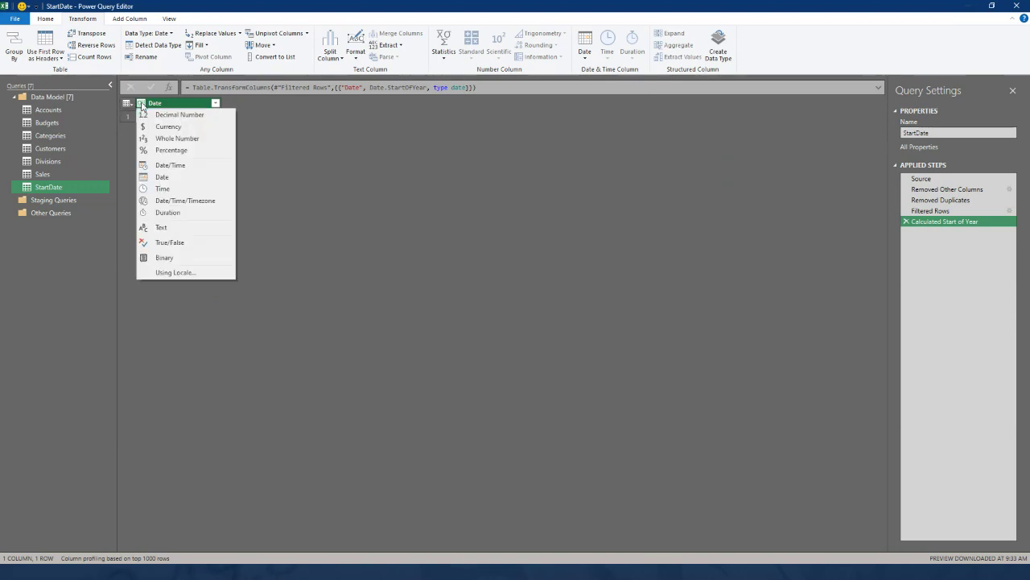
click(172, 178)
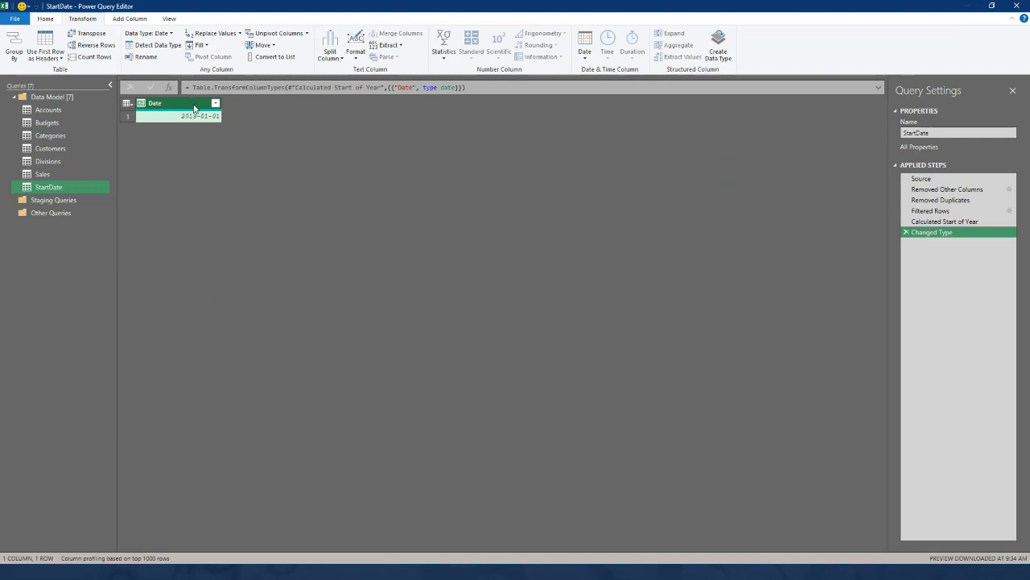
Drill down into the StartDate query's single date value and move the query into the Staging Queries group
right_click(194, 106)
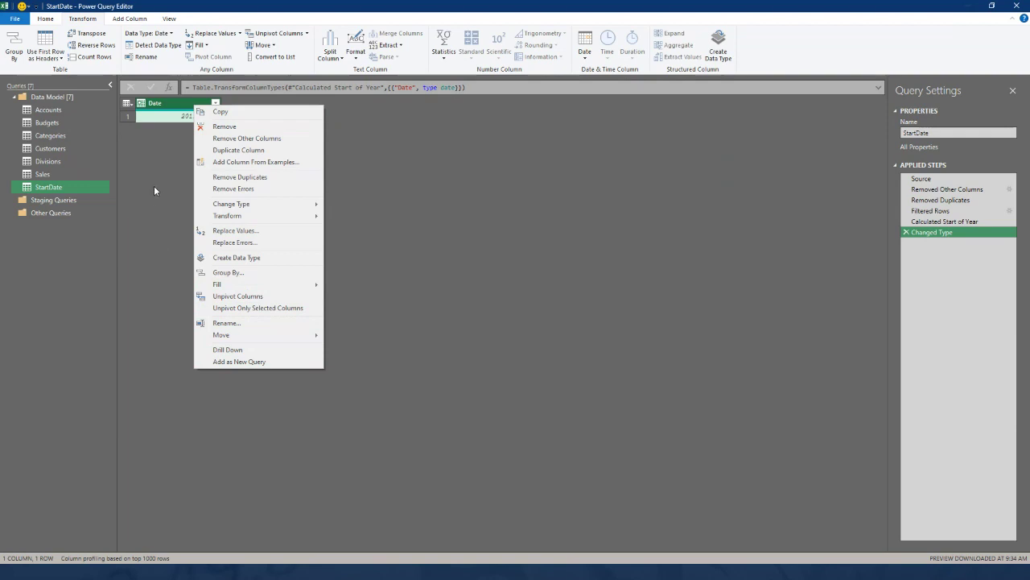
click(160, 178)
right_click(177, 117)
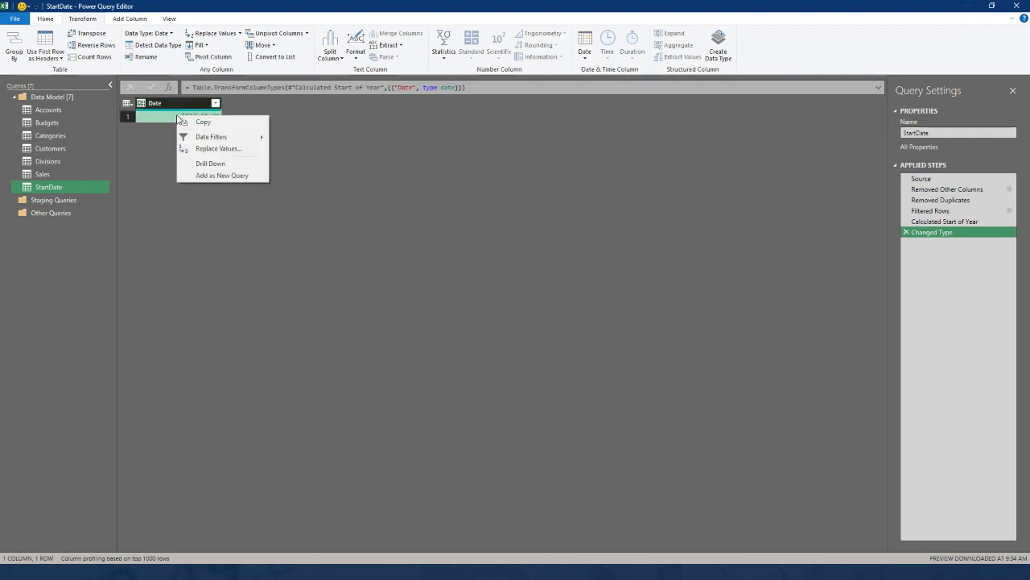
click(210, 164)
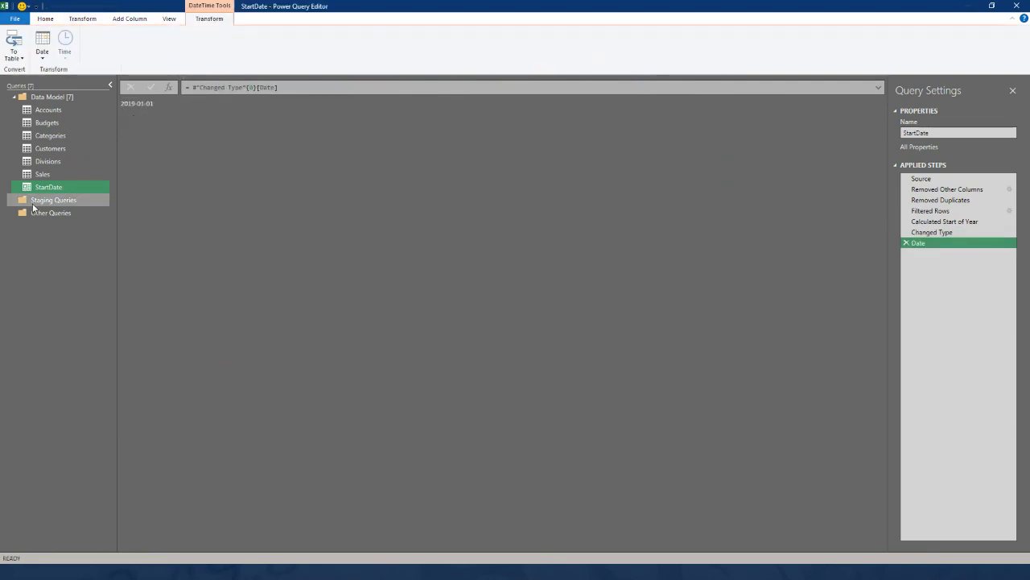
drag(44, 190, 45, 200)
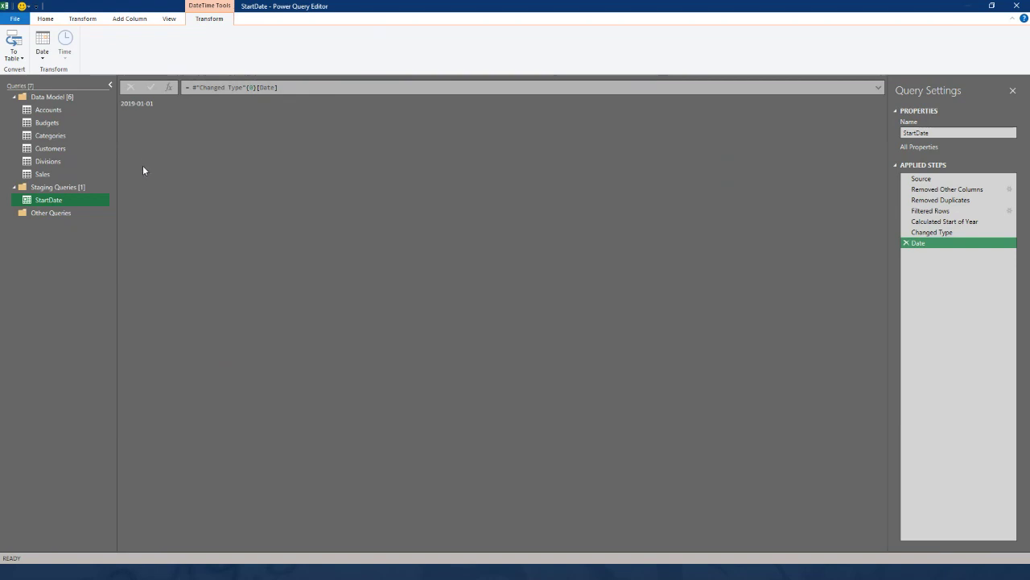
Create a query named EndDate that references the Budgets query and place it in the Staging Queries group
right_click(54, 127)
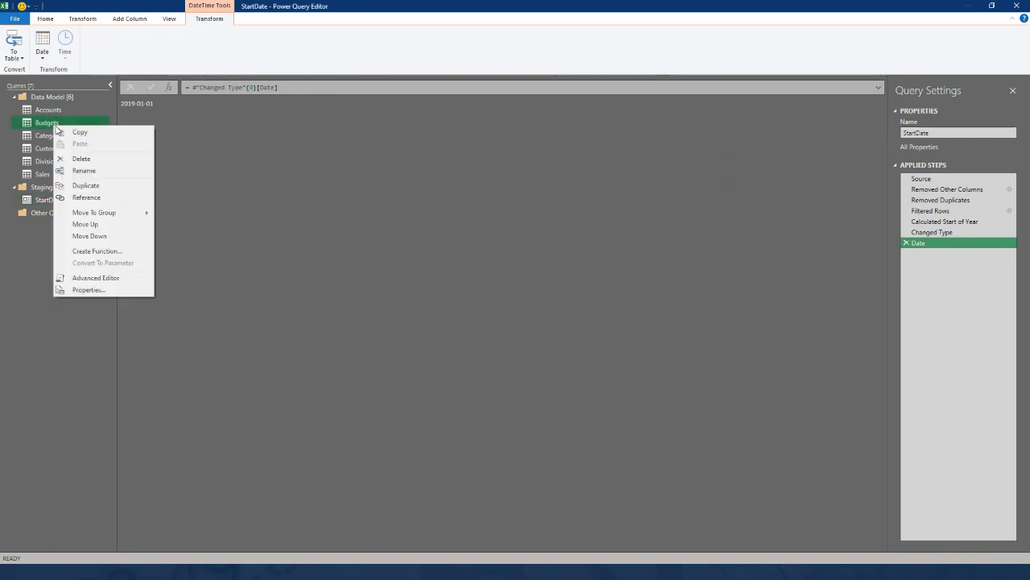
click(86, 198)
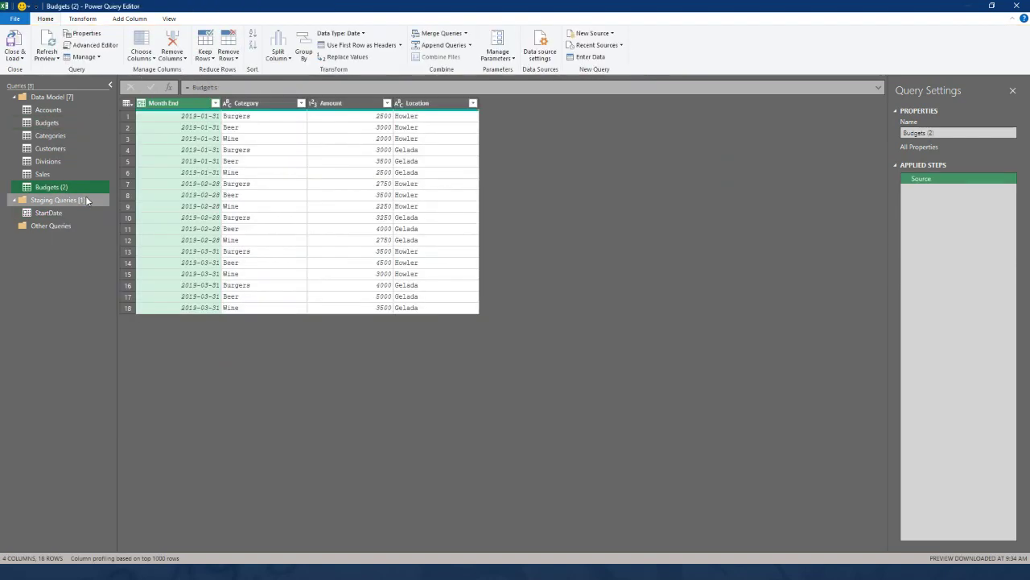
double_click(68, 188)
text(Edn)
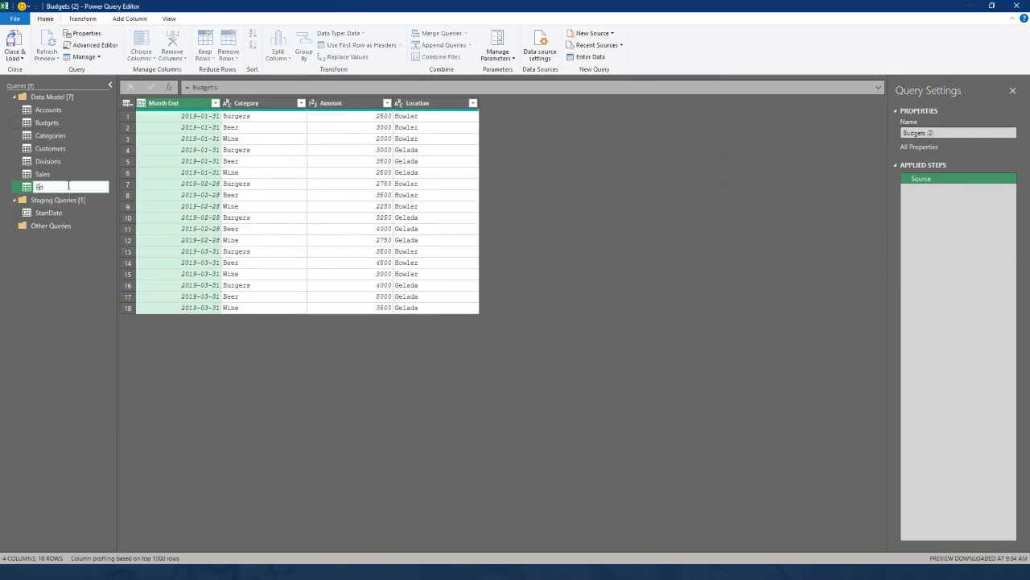
text(Date)
key(BackSpace)
key(BackSpace)
key(BackSpace)
key(BackSpace)
key(BackSpace)
key(BackSpace)
text(ndDate)
key(Return)
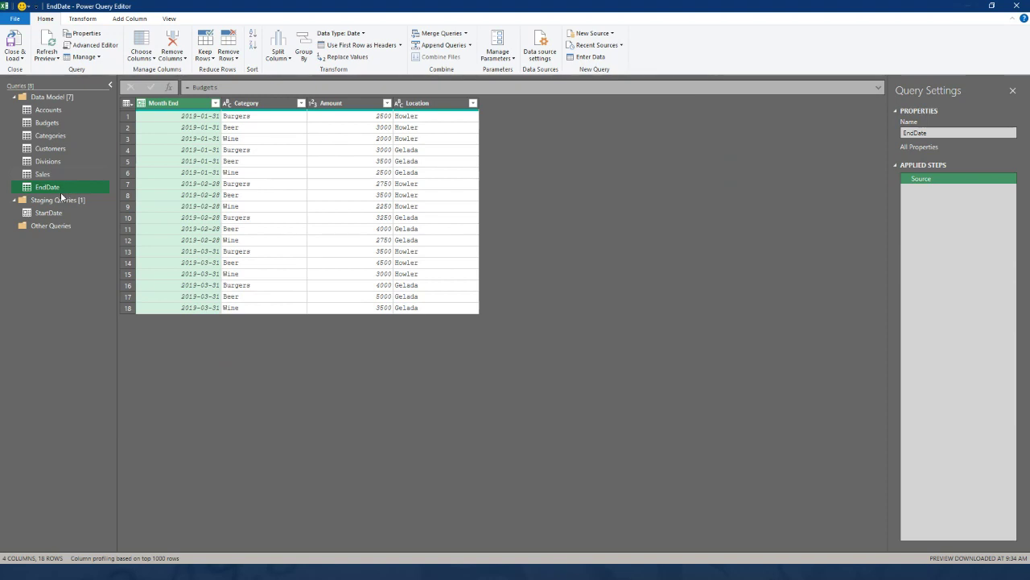
drag(58, 190, 61, 215)
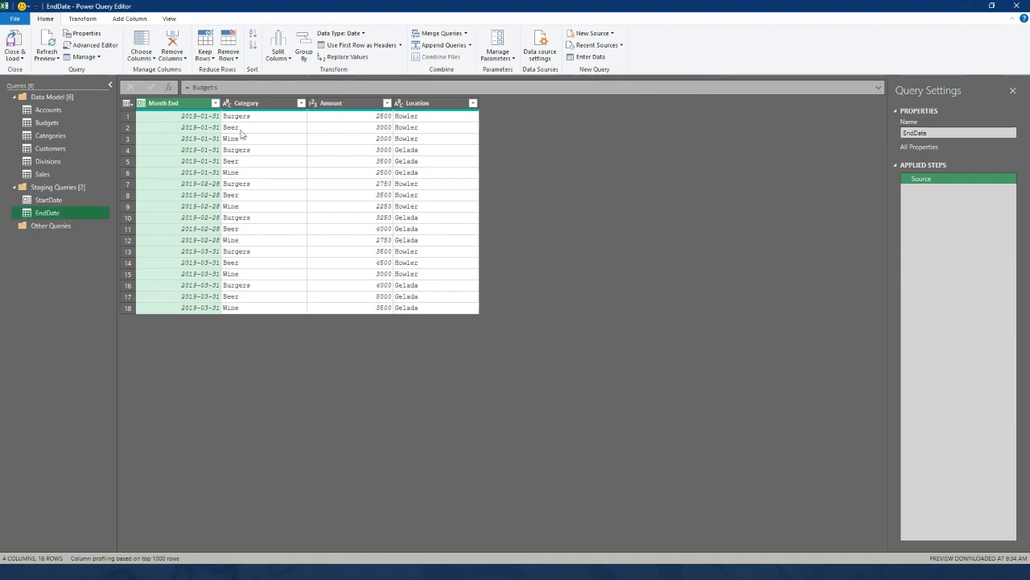
Keep only the Month End column in the EndDate query and remove its duplicate dates
right_click(200, 108)
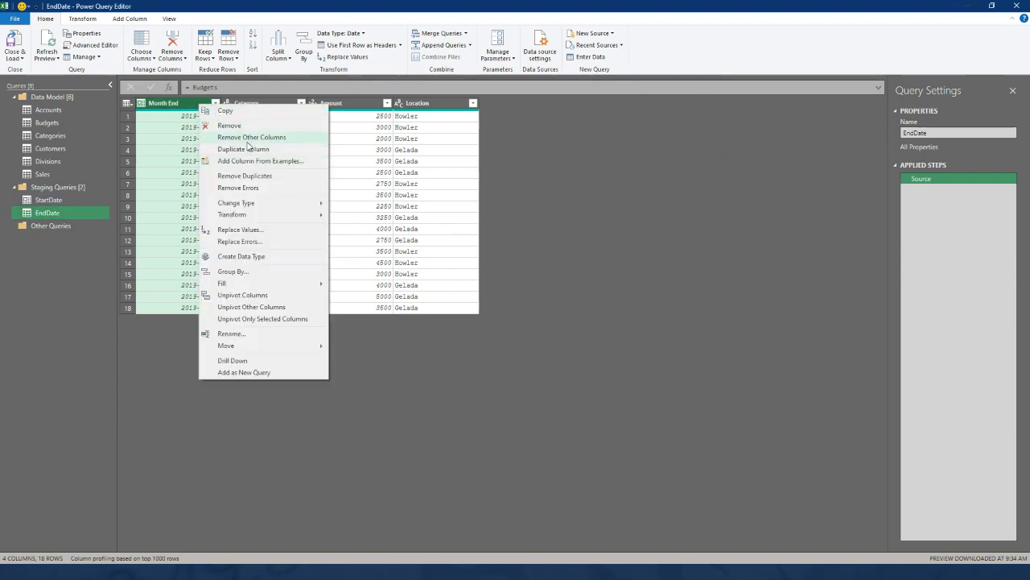
click(245, 138)
right_click(199, 105)
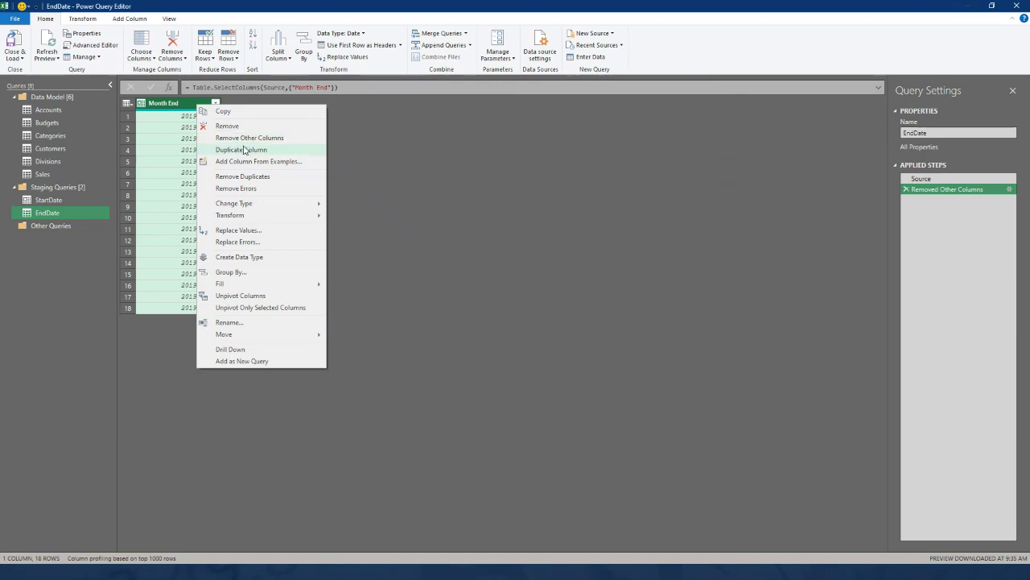
click(241, 176)
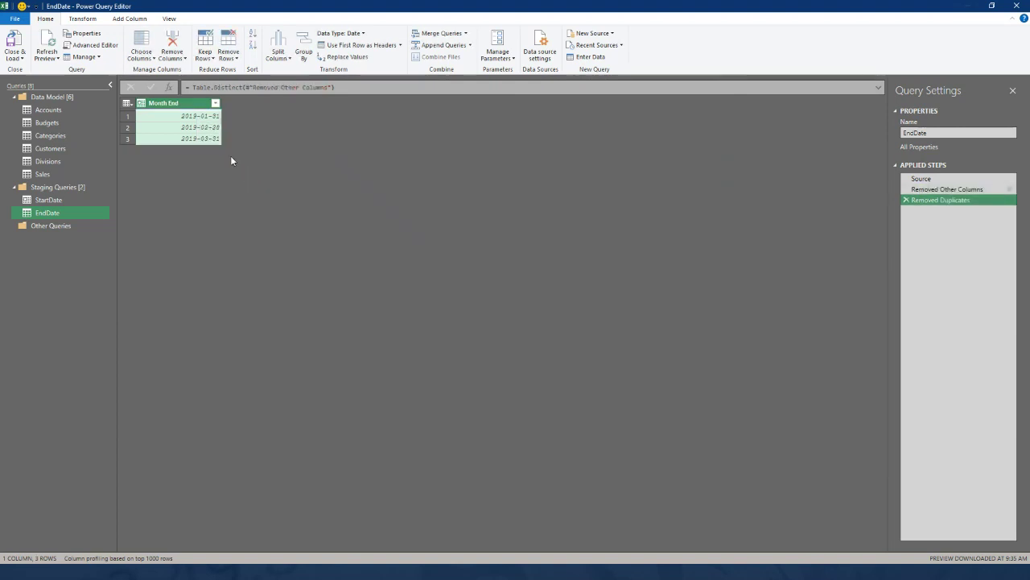
Filter the EndDate query's Month End column to the latest date and convert that date to the end of its year
click(215, 103)
mouse_move(138, 182)
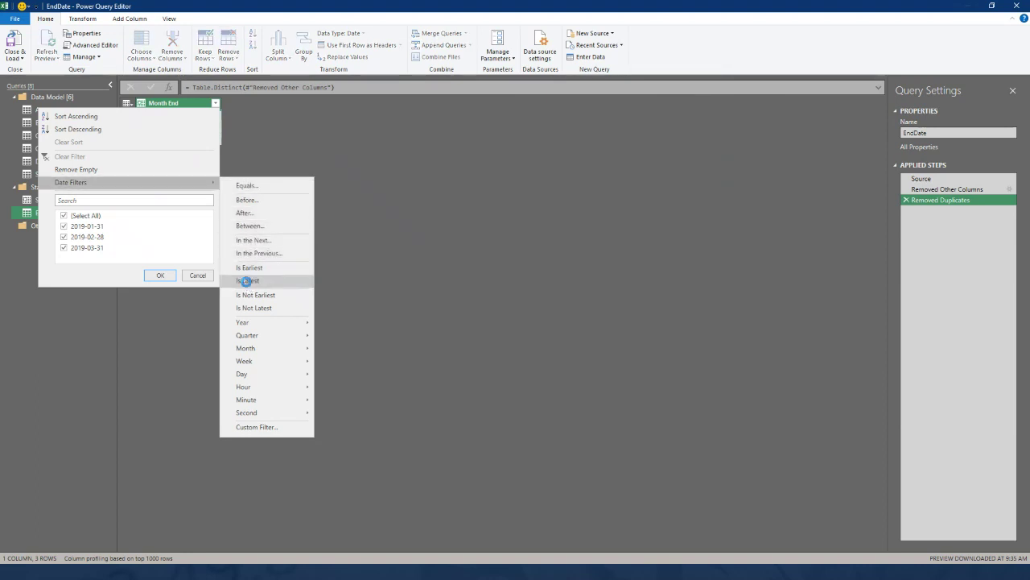
click(247, 282)
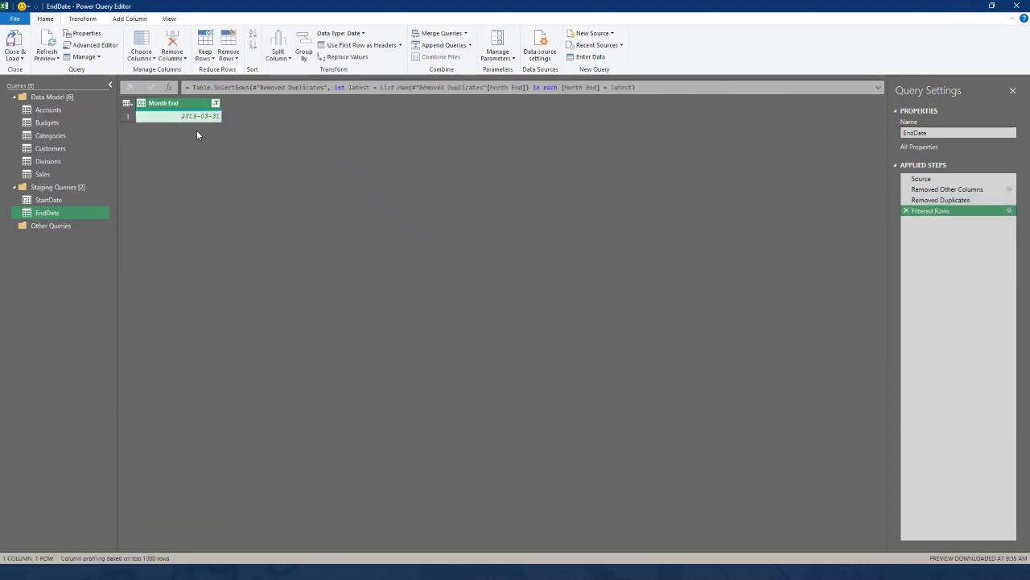
click(85, 20)
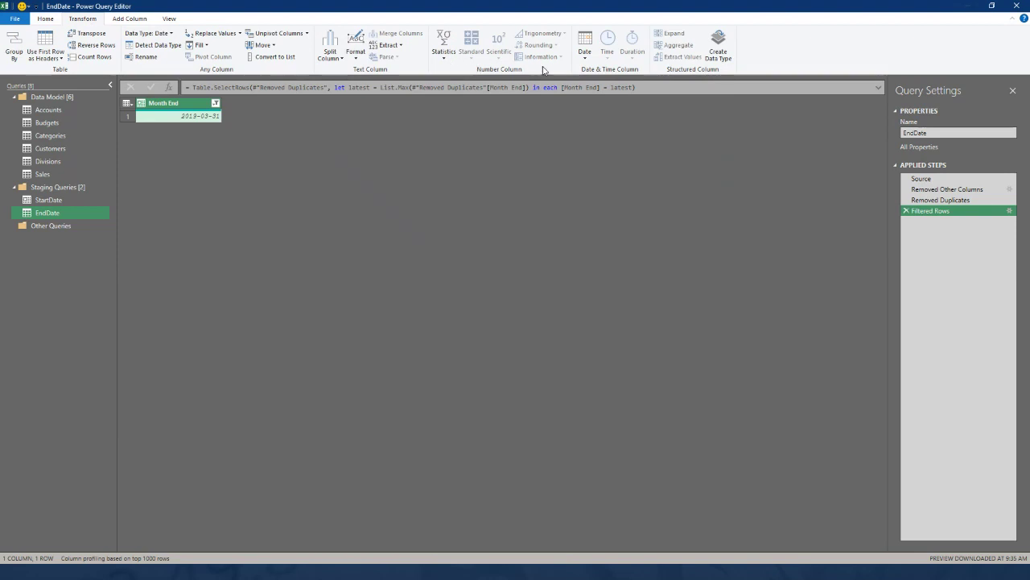
click(585, 53)
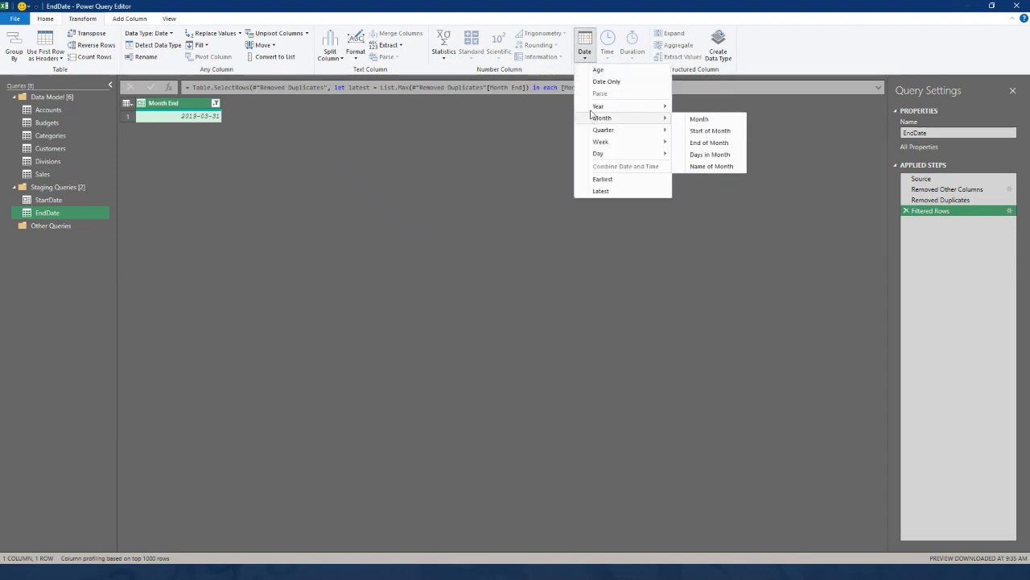
mouse_move(652, 108)
click(700, 130)
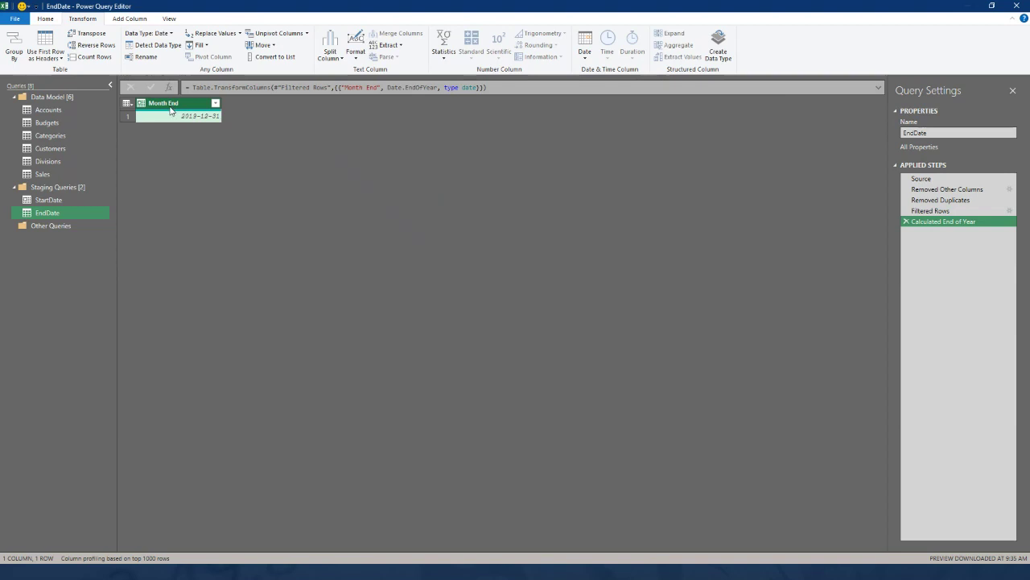
Set the Month End column's data type to Date and drill down into its single date value
click(143, 106)
click(146, 178)
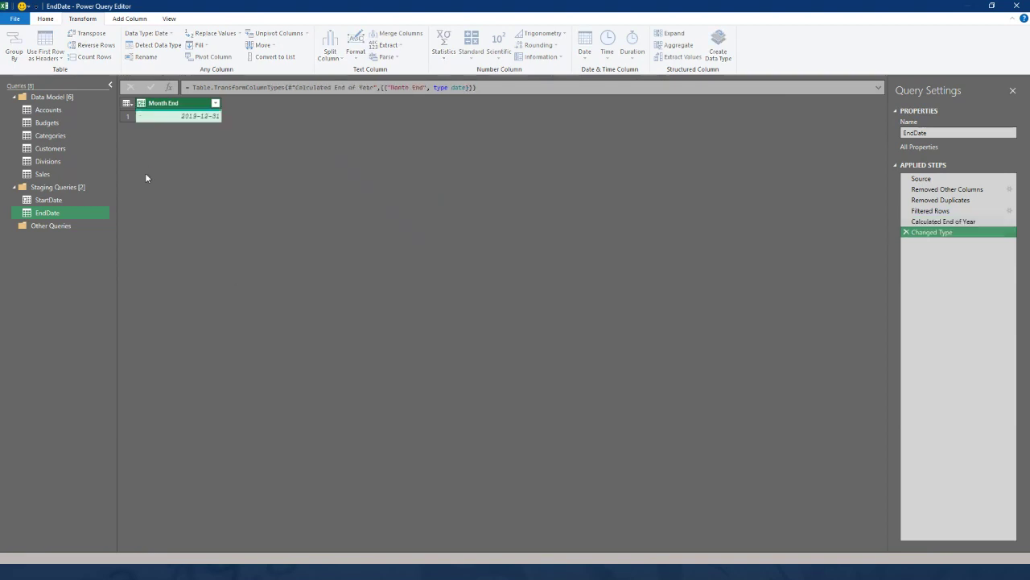
right_click(165, 116)
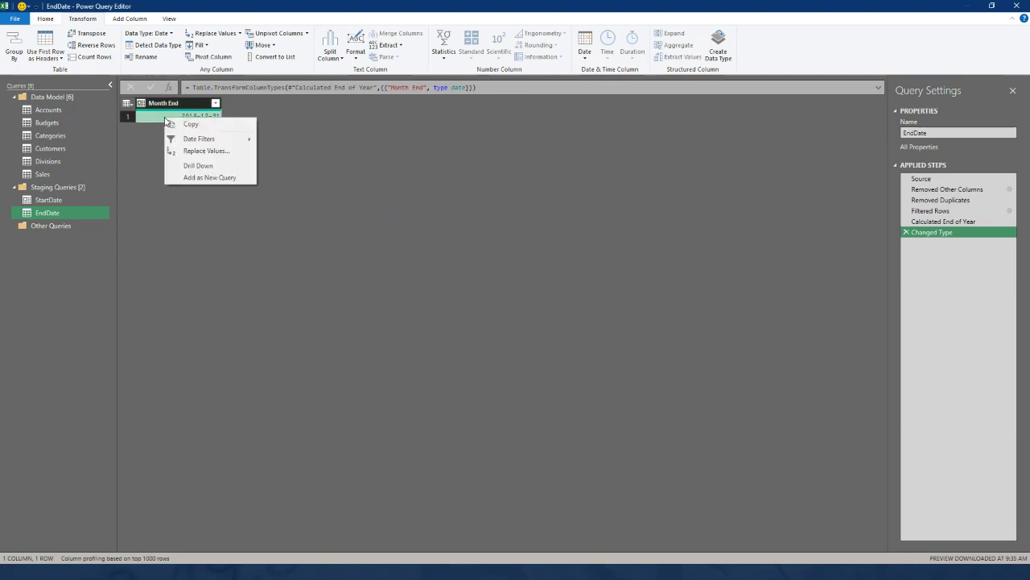
click(199, 165)
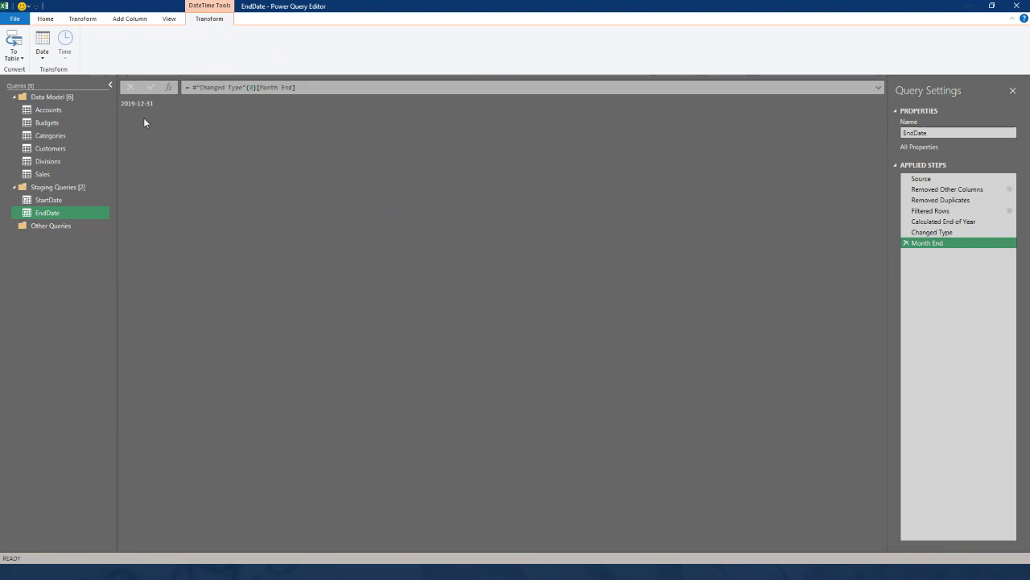
Create a blank query below the staging queries and rename it as Calendar
right_click(45, 256)
mouse_move(97, 278)
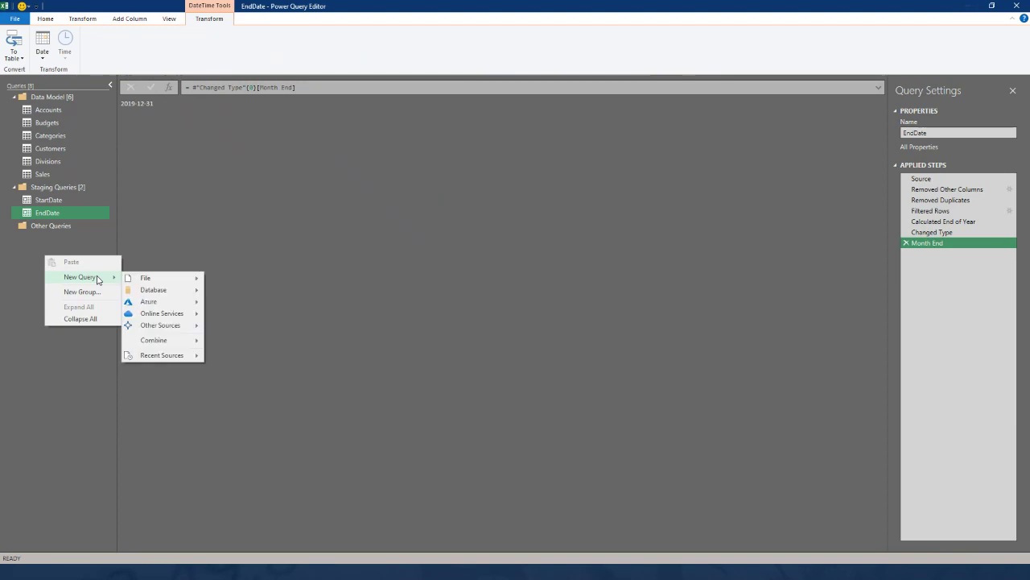
mouse_move(148, 287)
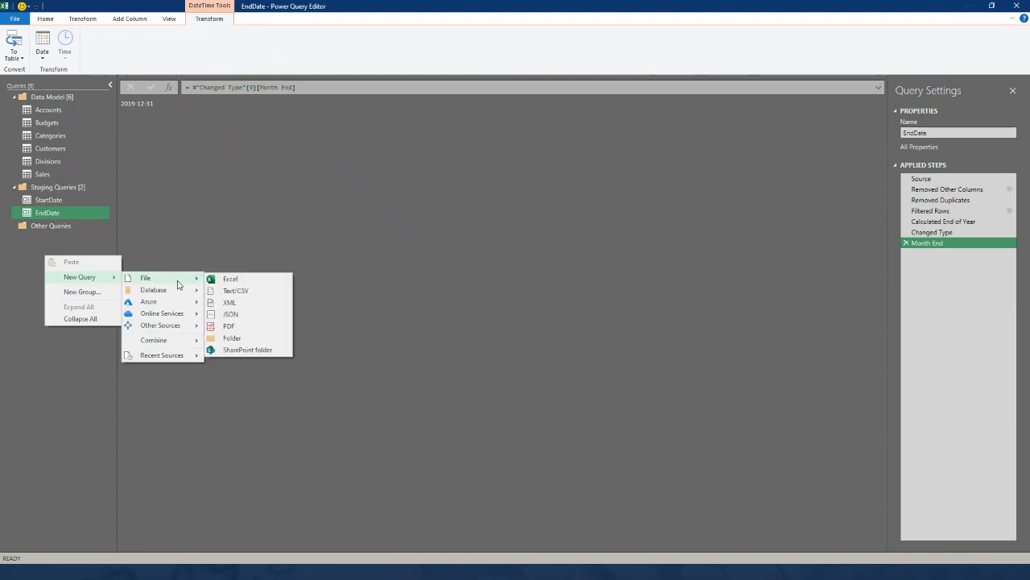
mouse_move(163, 326)
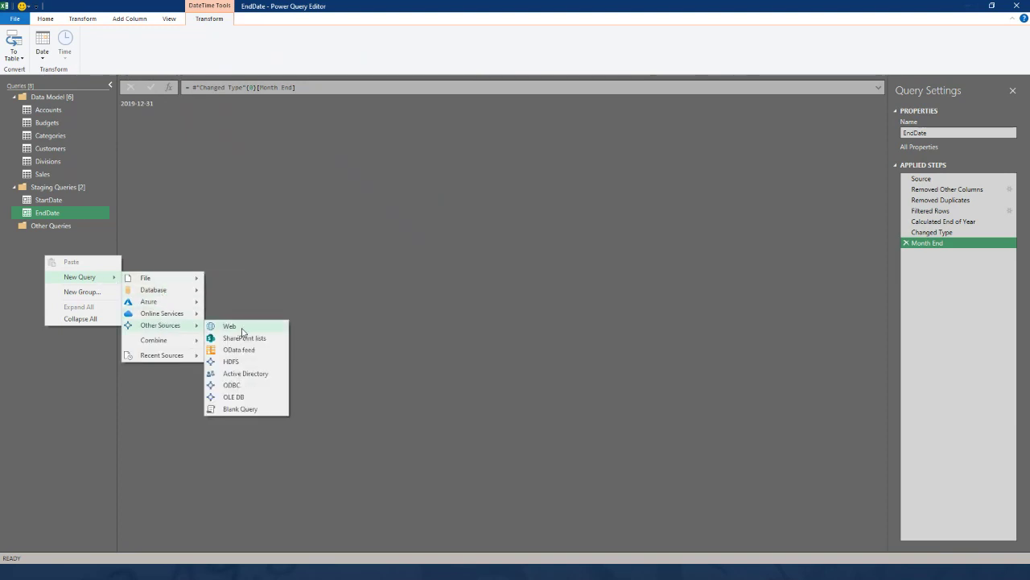
click(238, 409)
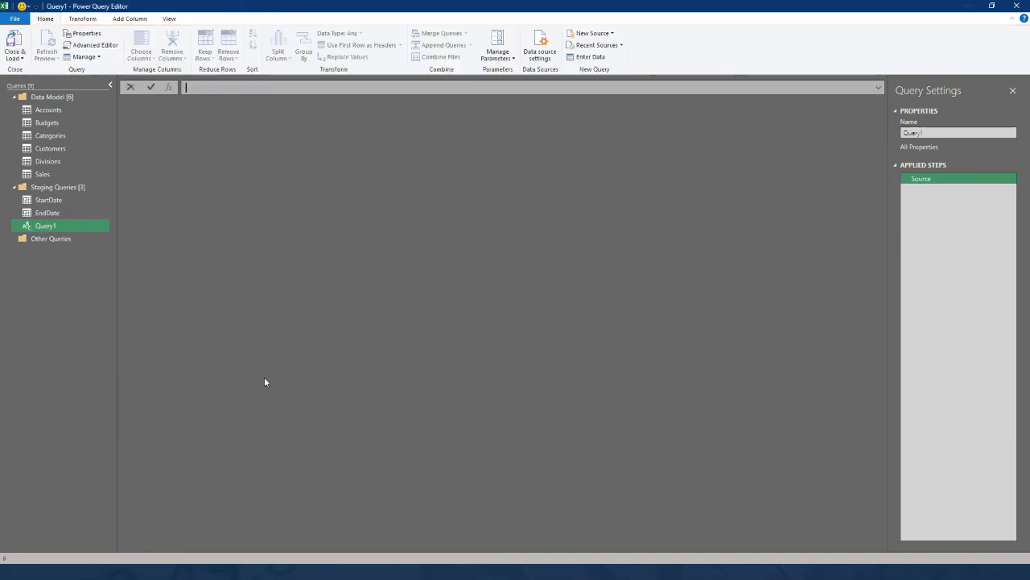
double_click(76, 226)
text(Caeldnar)
key(BackSpace)
key(BackSpace)
key(BackSpace)
key(BackSpace)
key(BackSpace)
key(BackSpace)
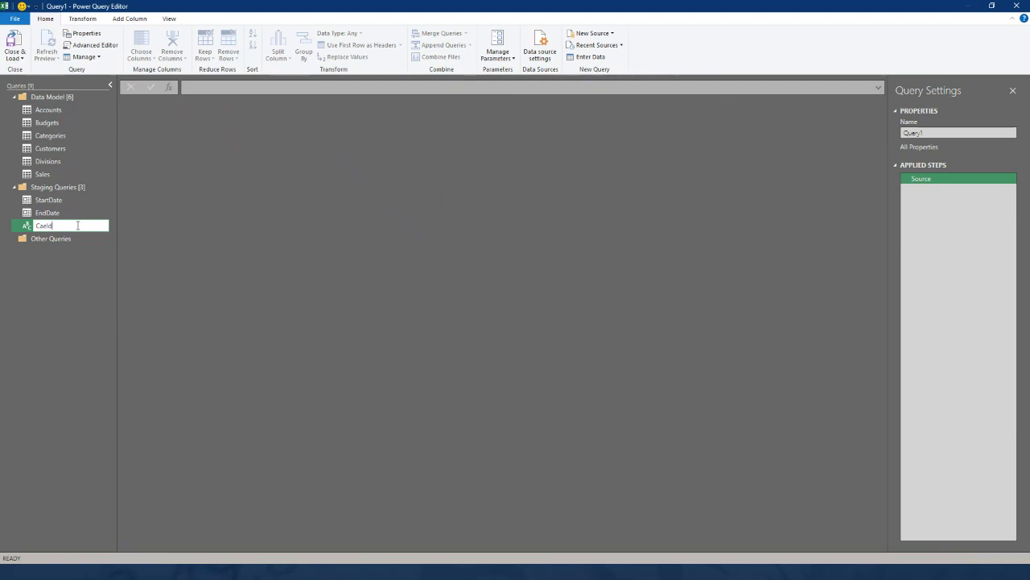
text(lendar)
key(Return)
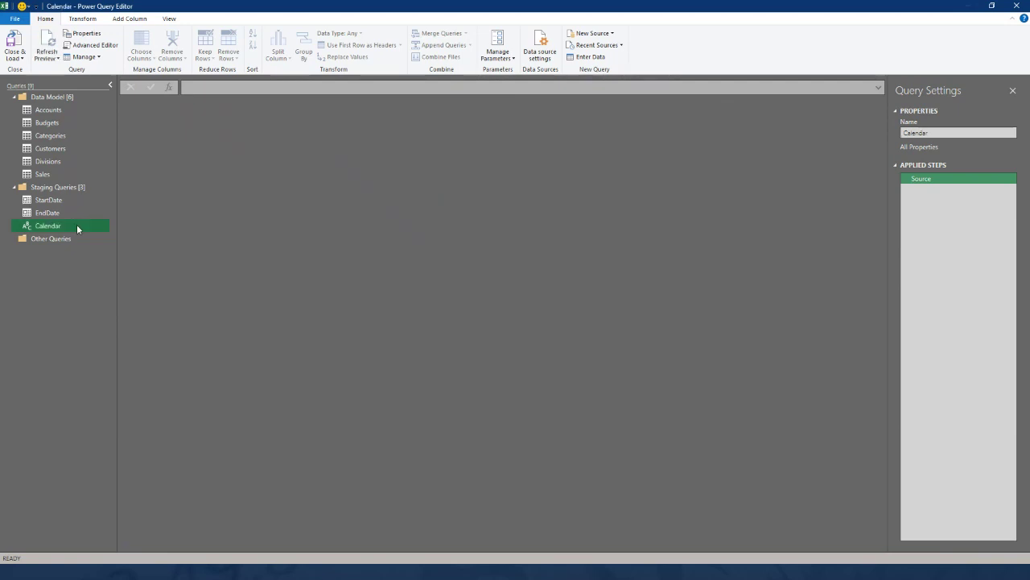
Define the Calendar query's source as the list = { Number.From( StartDate ) .. Number.From( EndDate ) }
click(226, 89)
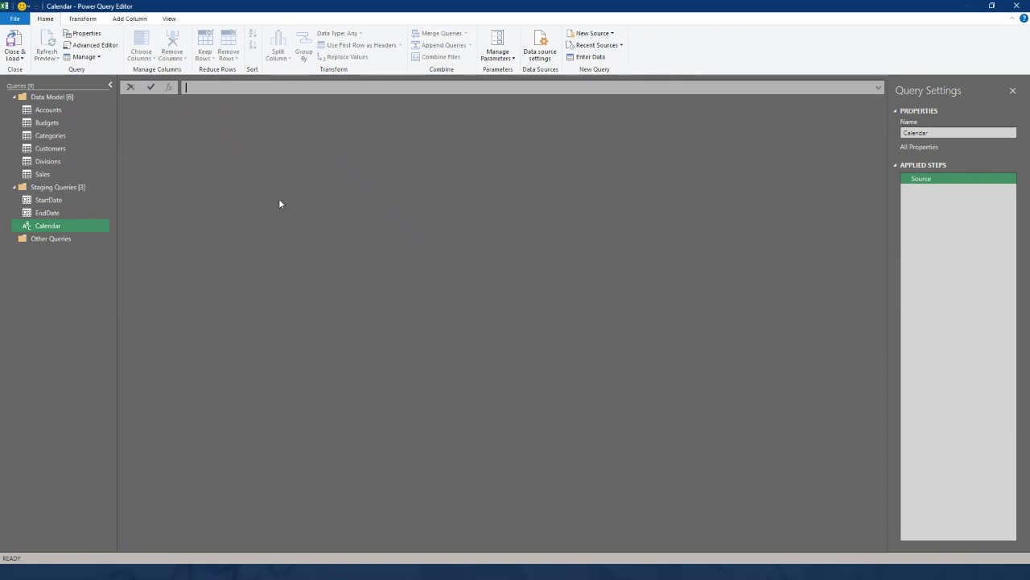
text(=)
text( ()
text( Number.Fro)
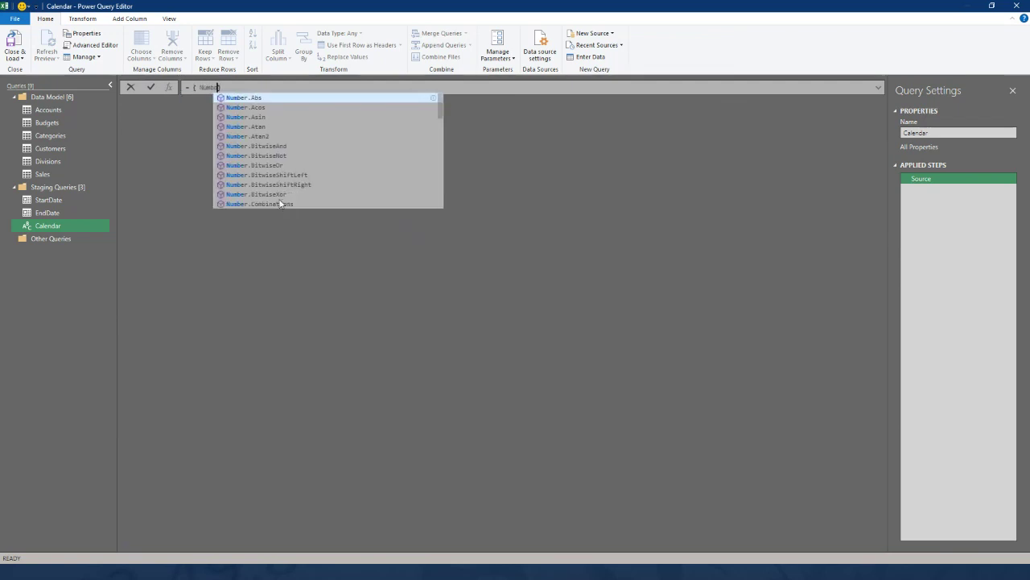
text(m( )
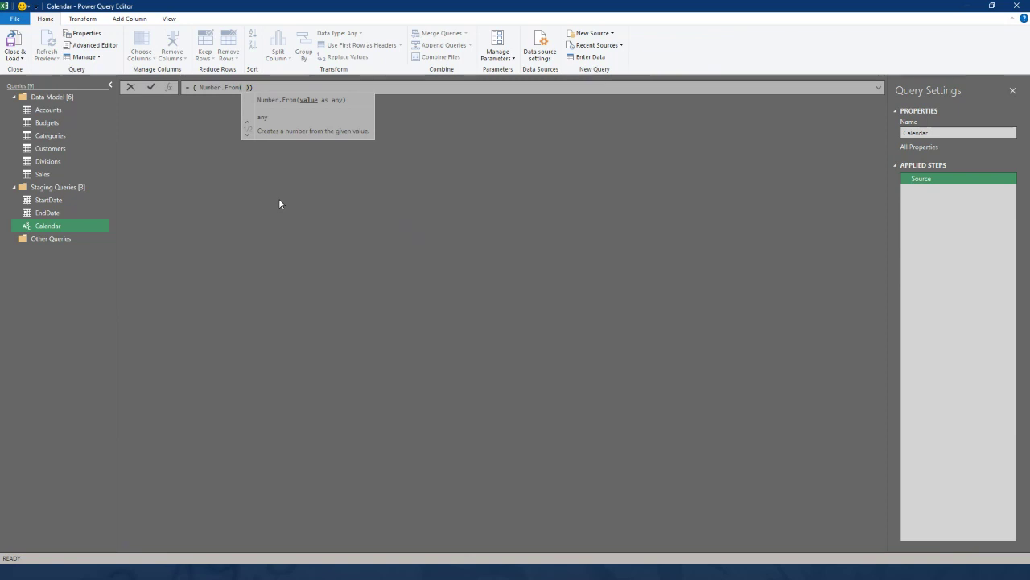
text(StartDate)
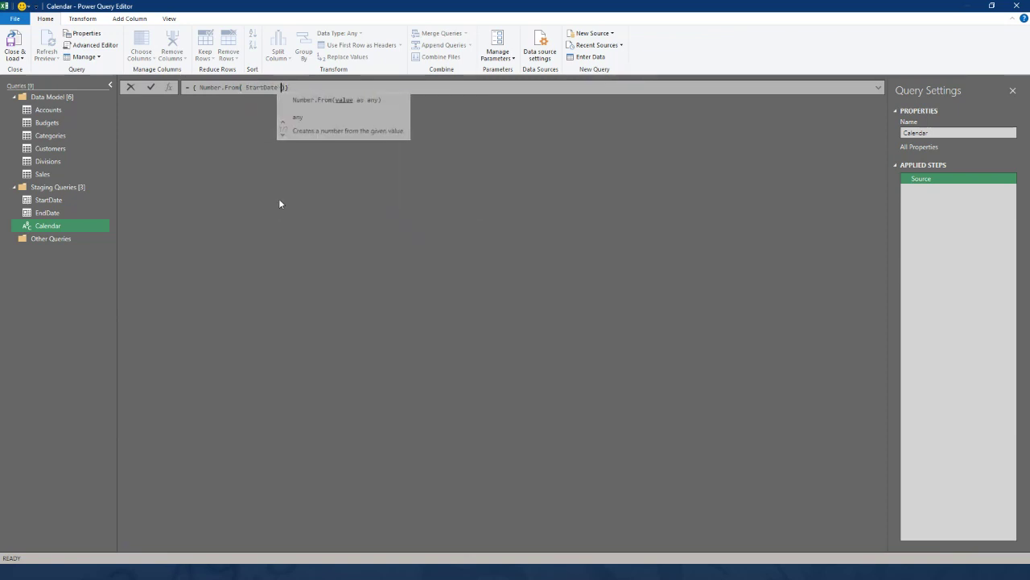
key(Right)
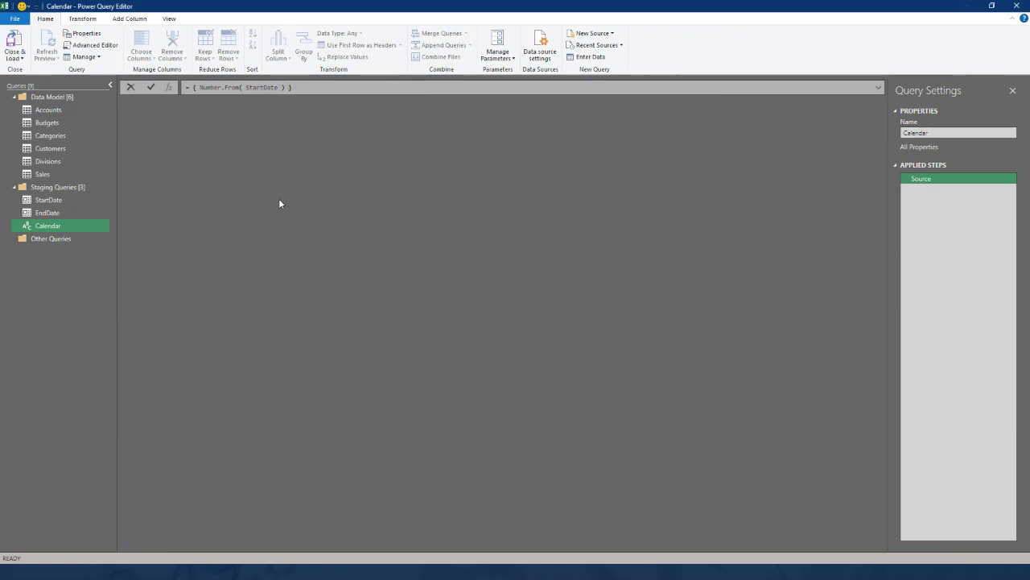
text(.. Number.From)
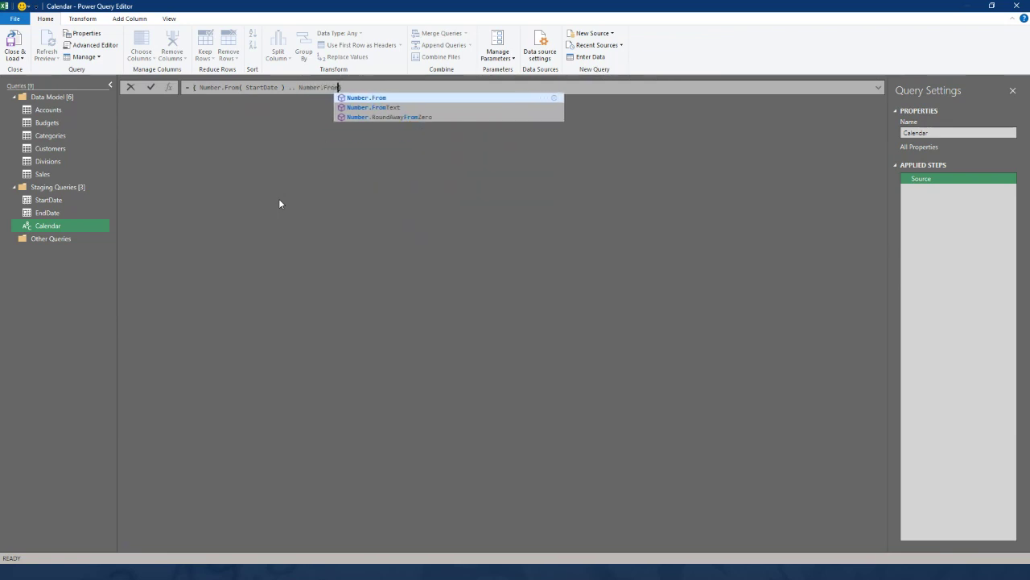
text(( End)
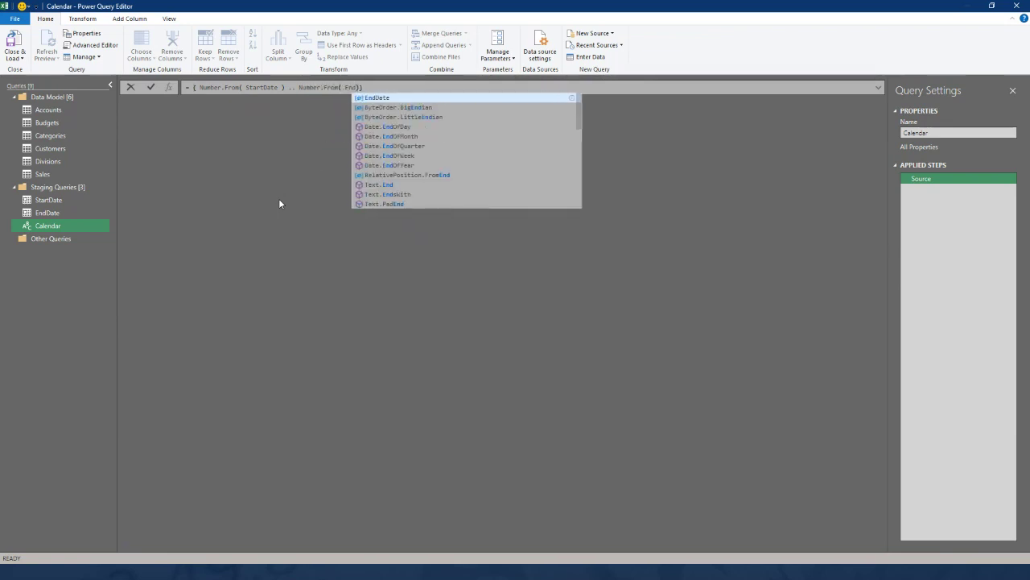
key(Tab)
text() })
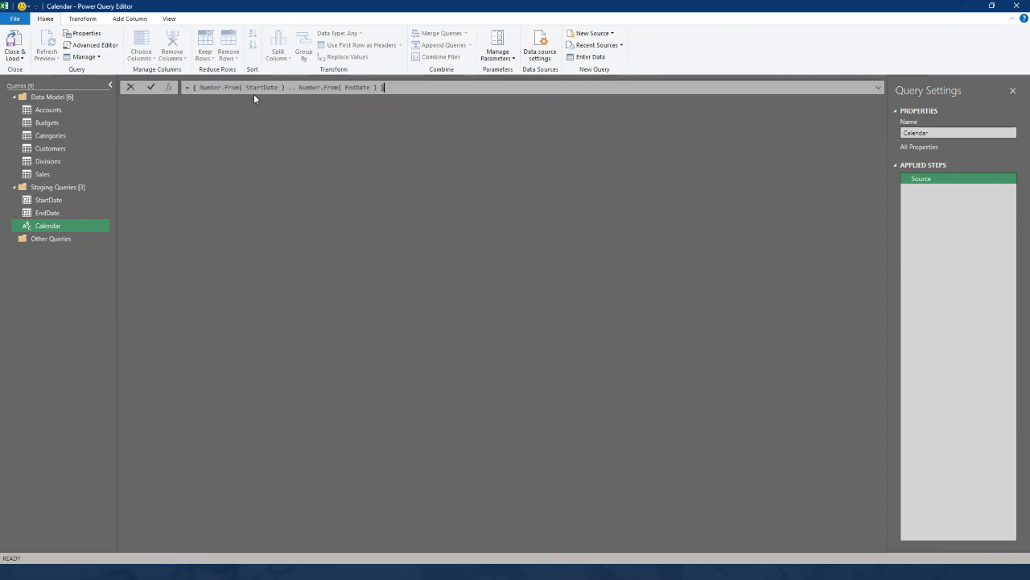
key(Return)
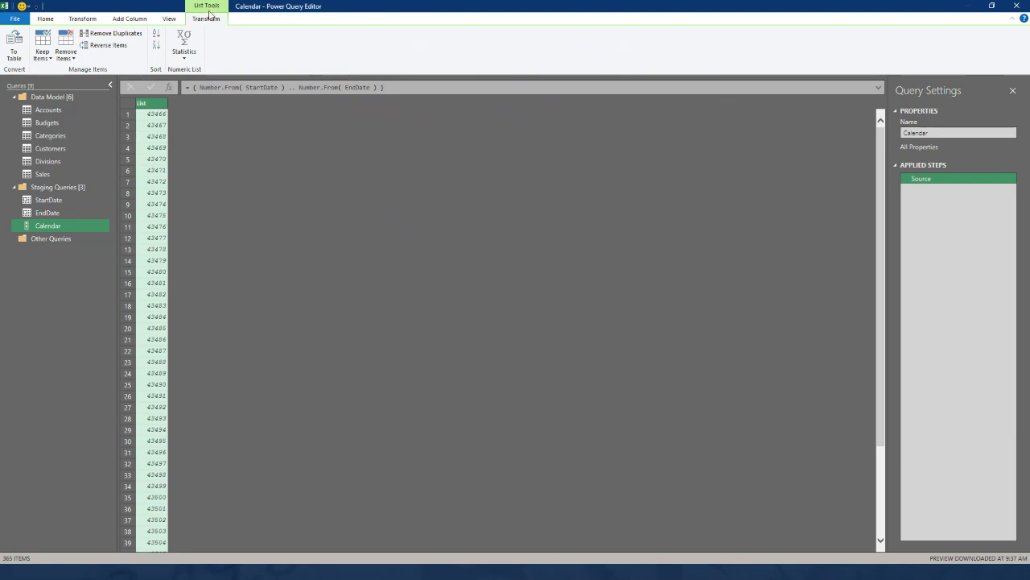
click(86, 19)
click(125, 20)
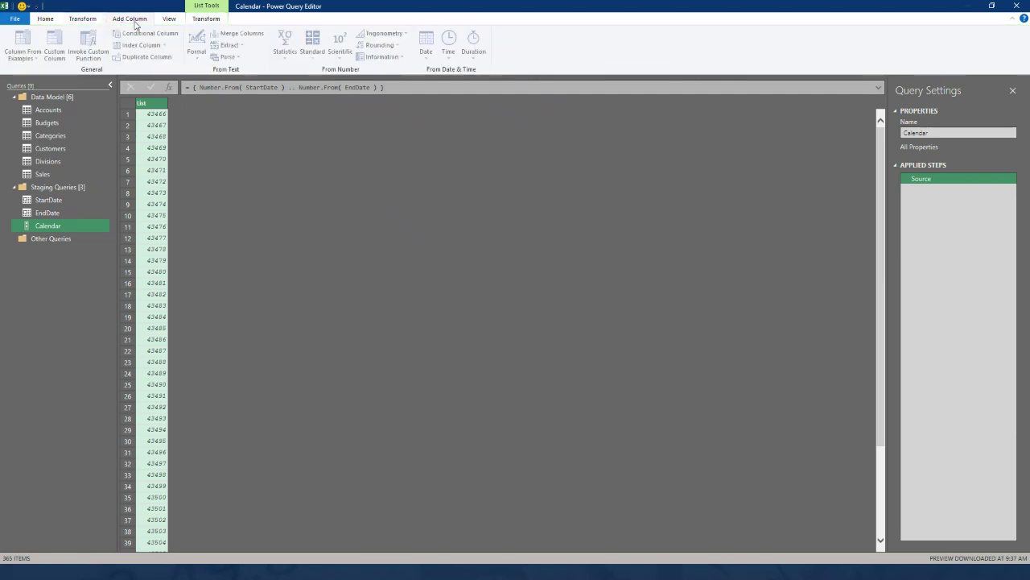
click(165, 20)
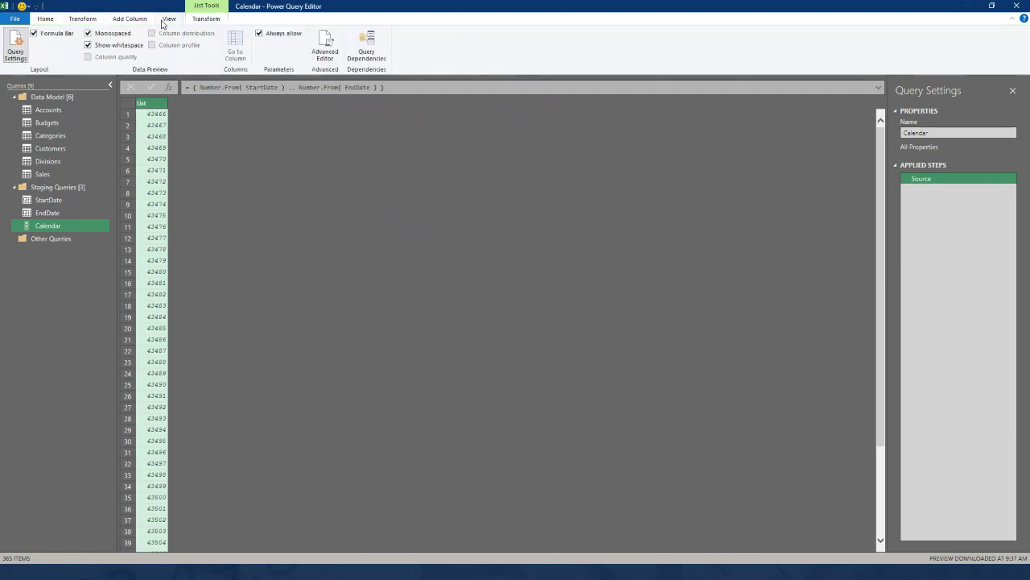
click(84, 21)
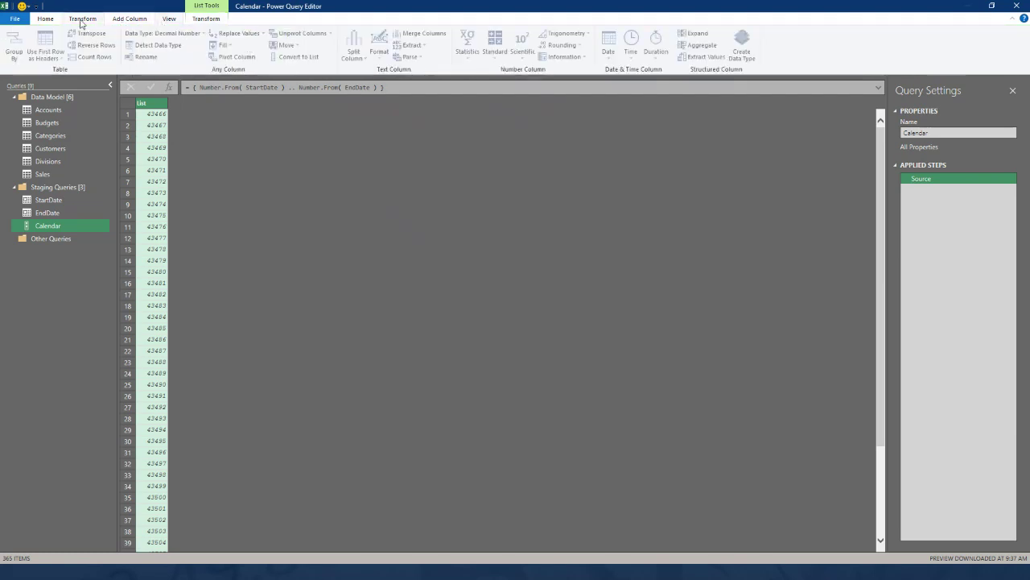
Convert the Calendar list to a table with no delimiter and extra columns shown as errors
click(211, 19)
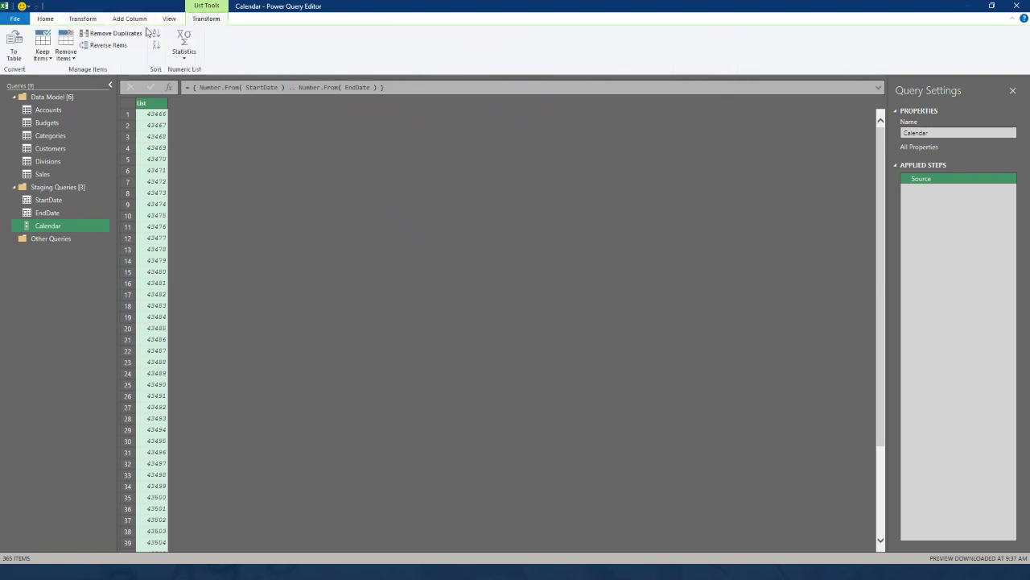
click(17, 46)
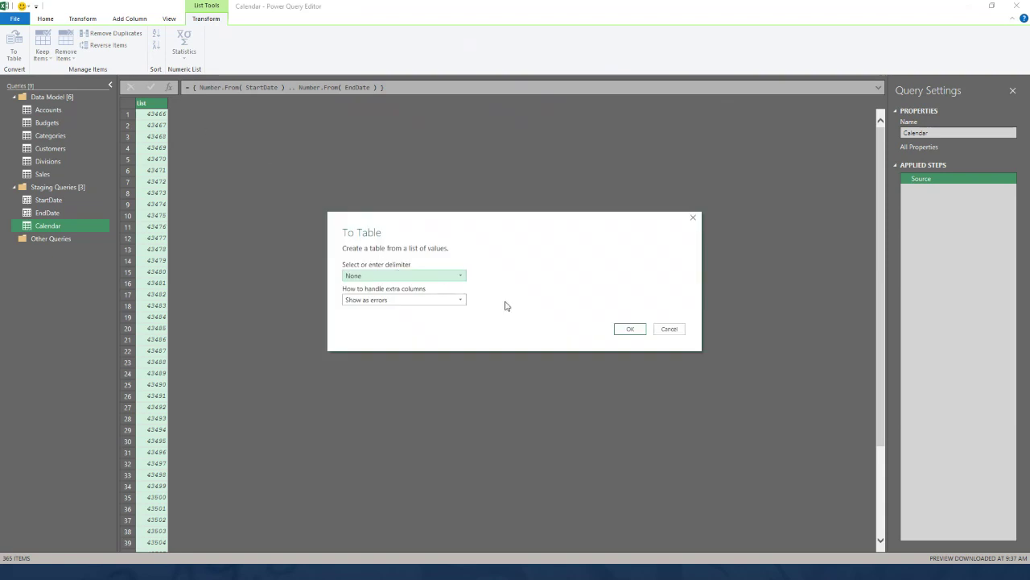
click(630, 329)
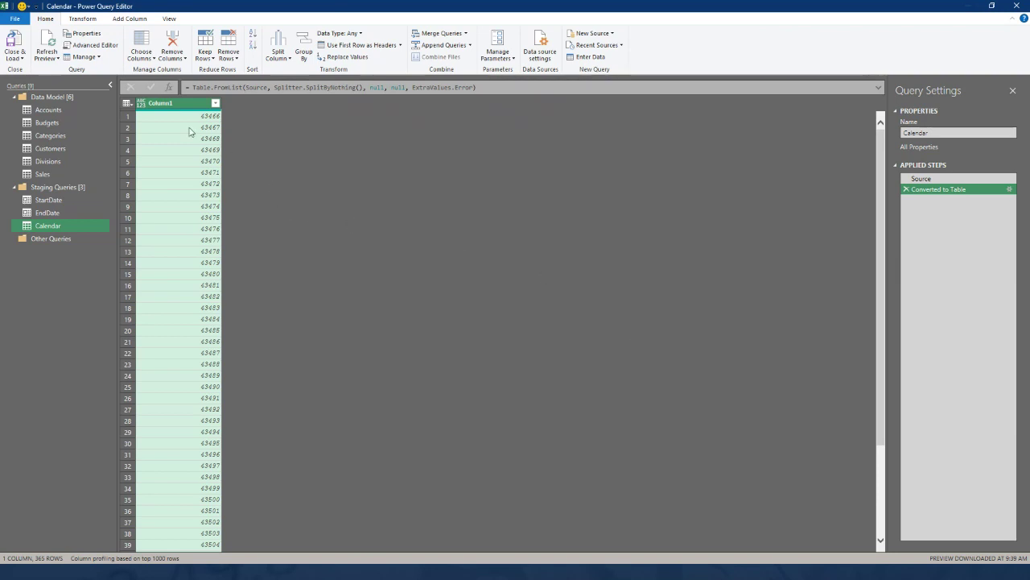
Rename the Calendar table's Column1 as Date and set its data type to Date
double_click(165, 103)
text(Date)
key(Return)
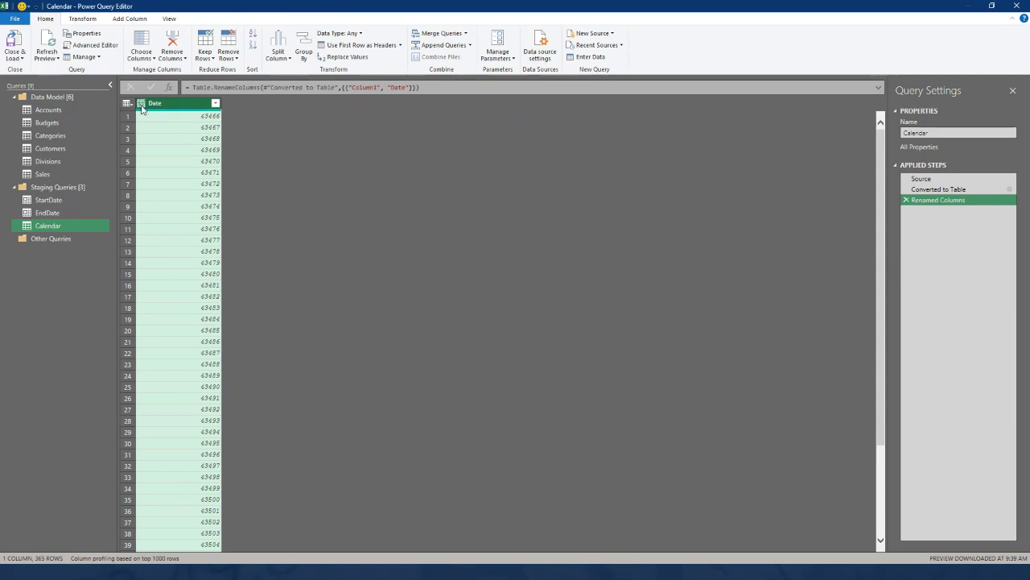
click(142, 103)
click(160, 177)
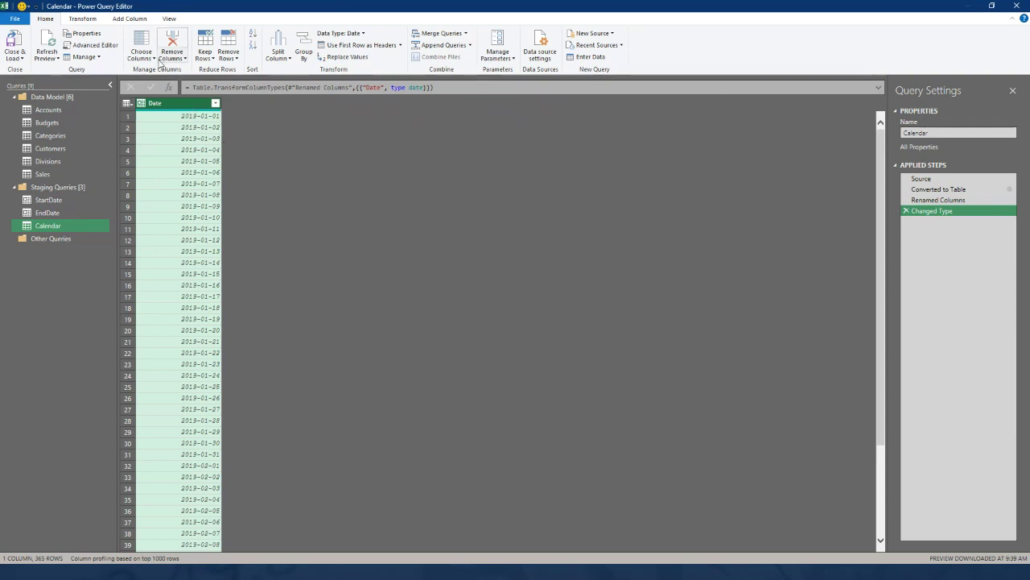
Add Year and Month number columns to the Calendar query, derived from the Date column
click(129, 18)
click(432, 56)
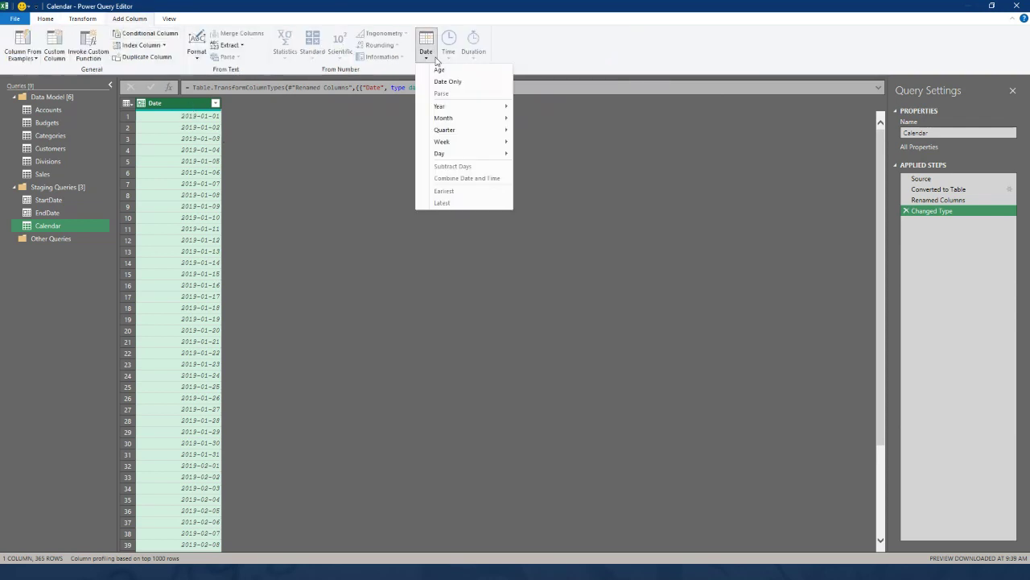
mouse_move(441, 107)
click(540, 106)
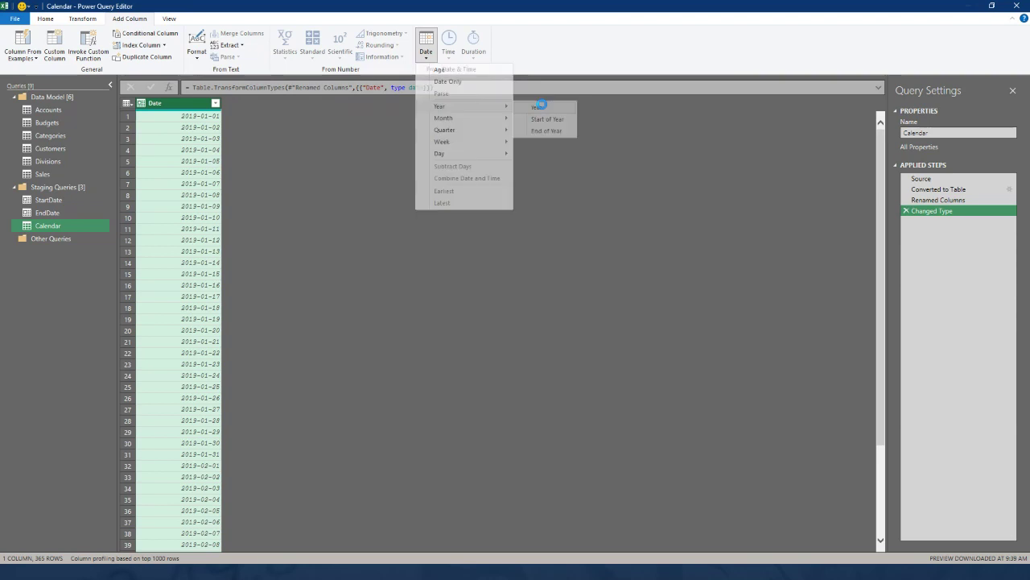
click(435, 62)
mouse_move(451, 118)
click(566, 121)
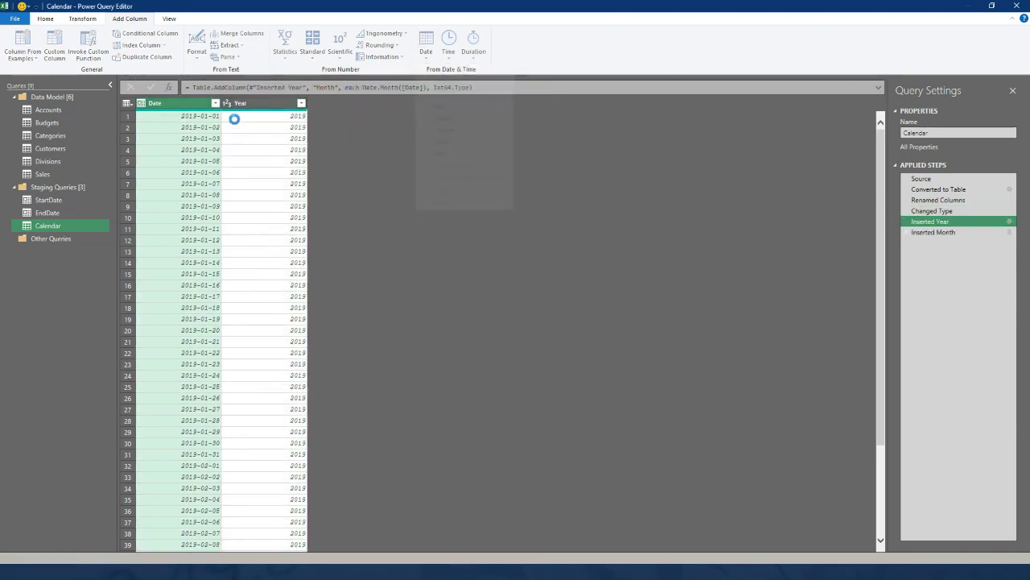
Add a Month Name column derived from the Calendar query's Date column
click(173, 103)
click(427, 58)
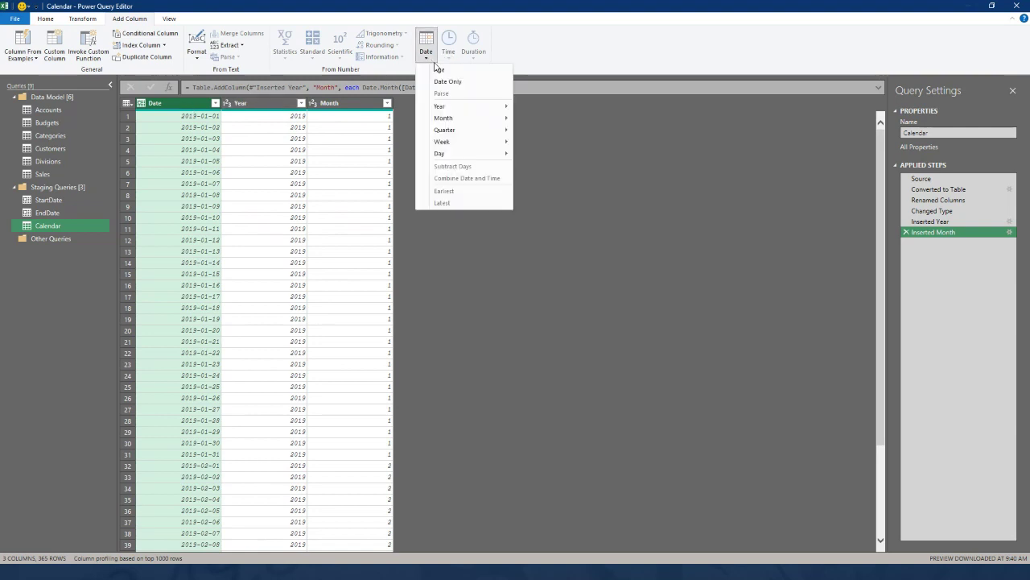
mouse_move(466, 120)
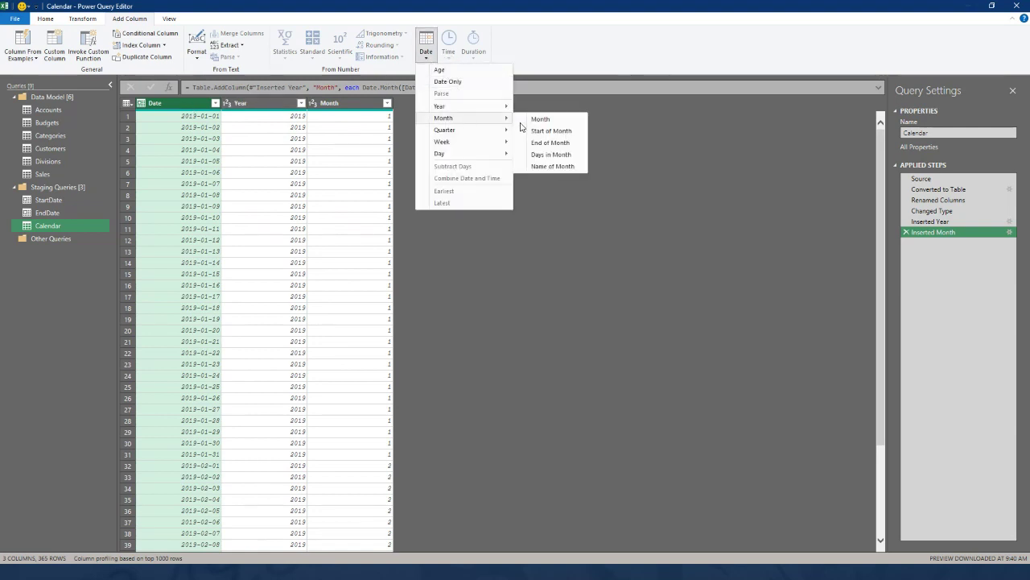
click(550, 166)
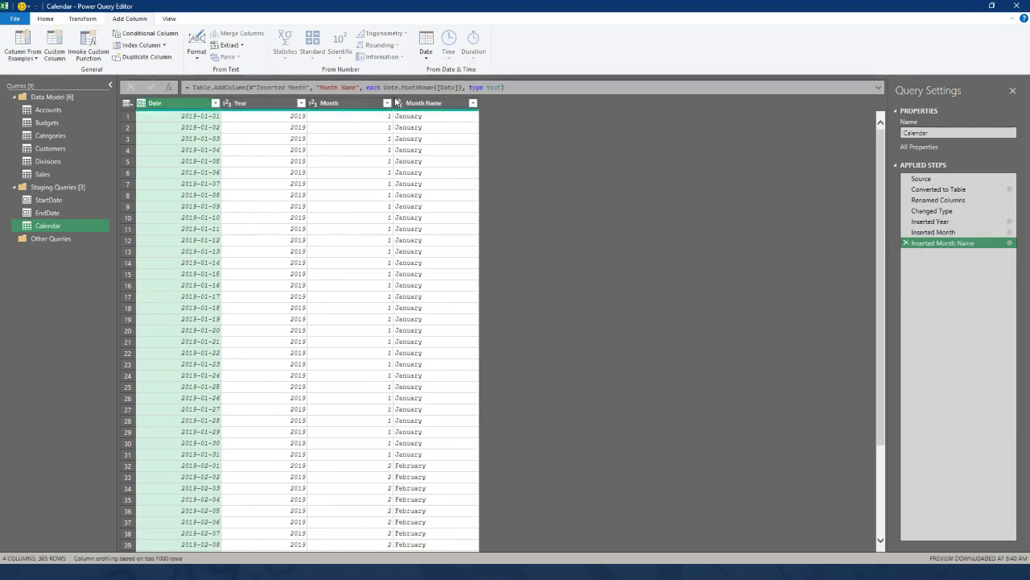
Shorten the Month Name column's values to their first 3 characters
click(419, 104)
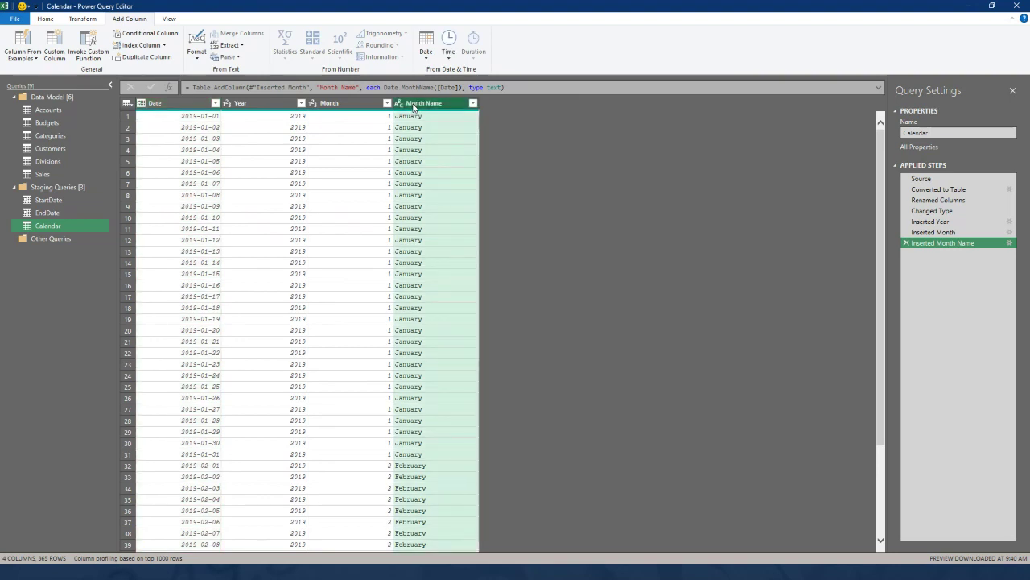
click(87, 18)
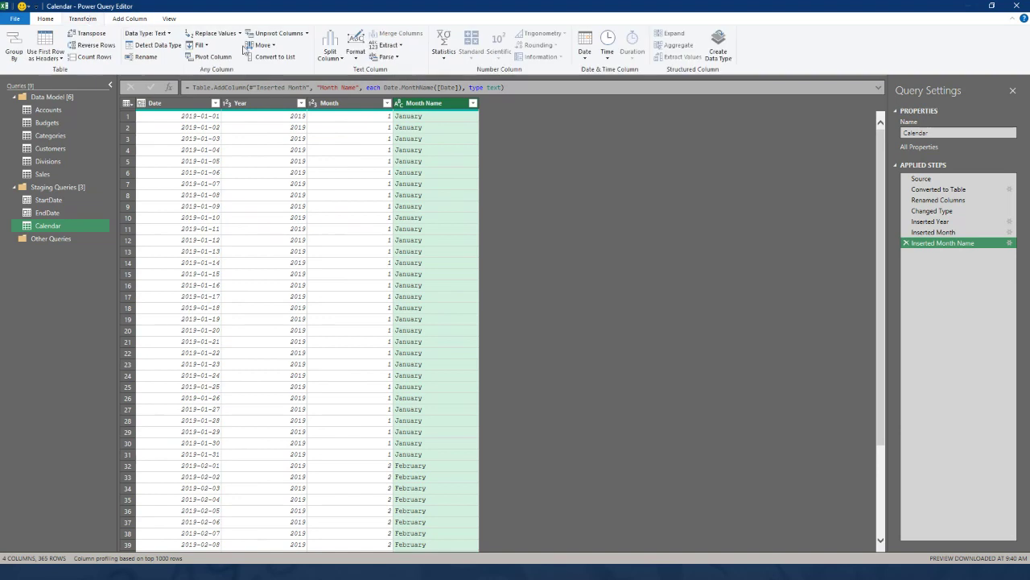
click(380, 47)
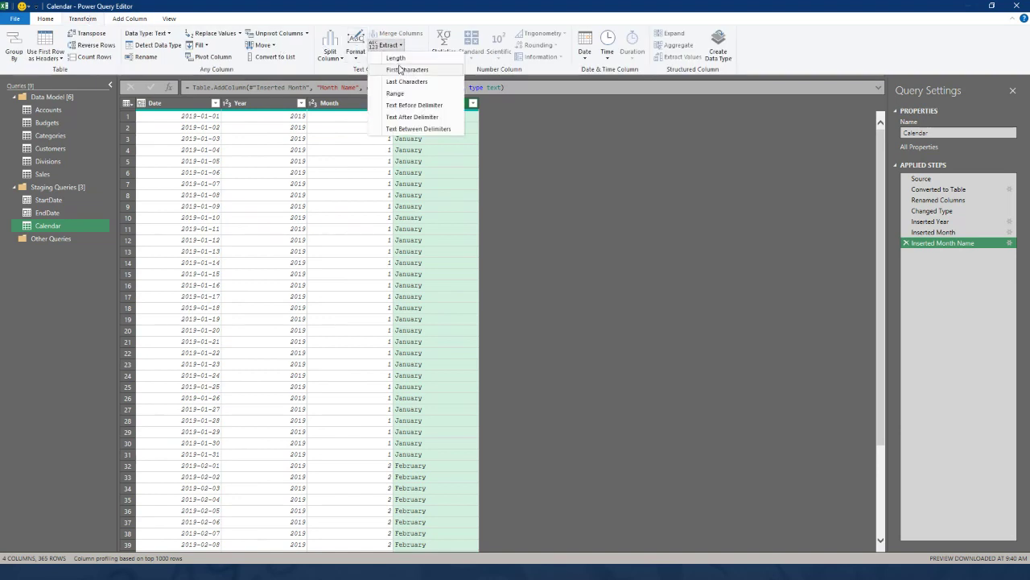
click(402, 69)
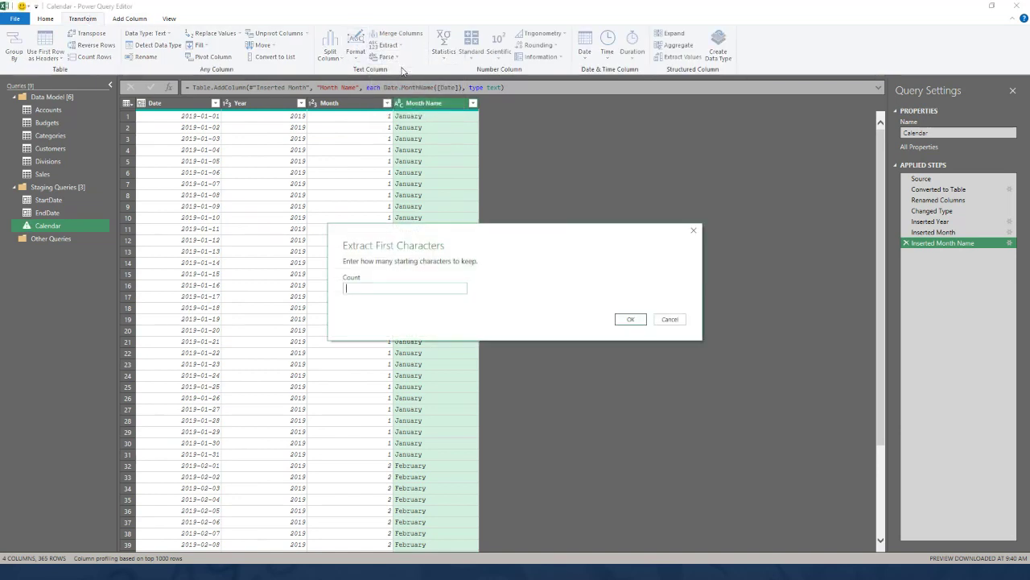
text(3)
key(Return)
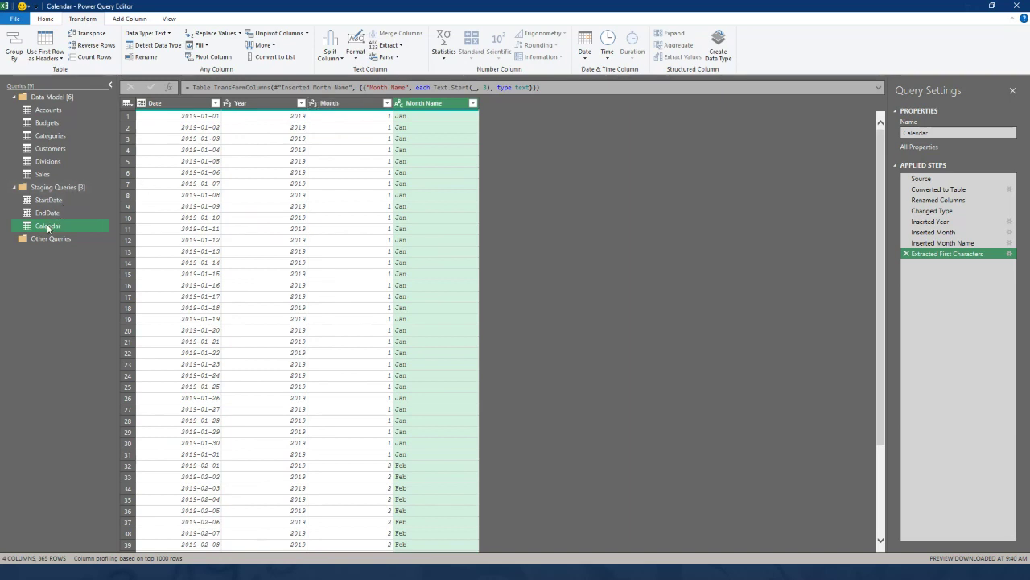
Move the Calendar query into the Data Model group between Budgets and Categories, and close and load the queries
drag(50, 228, 59, 135)
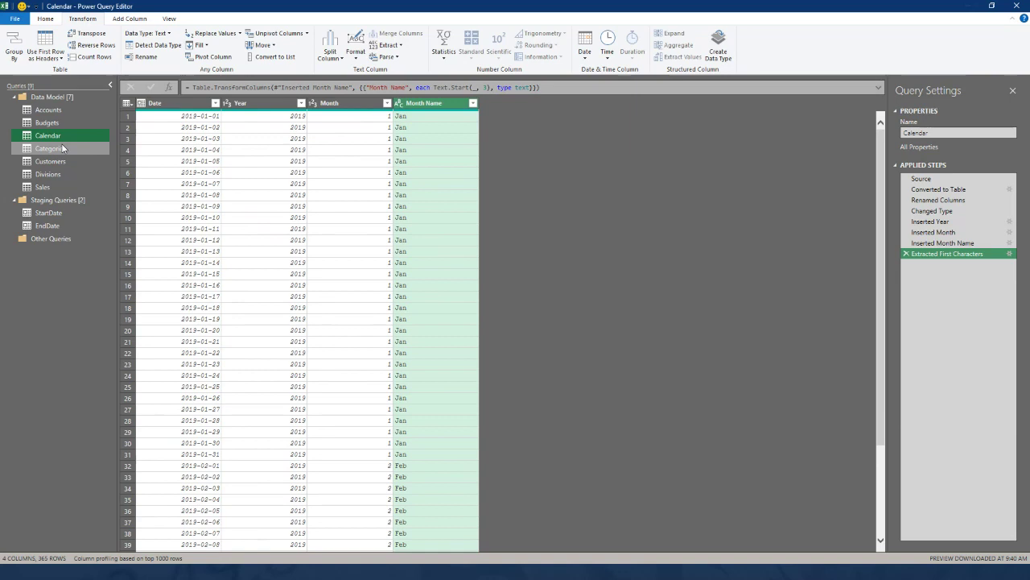
click(49, 19)
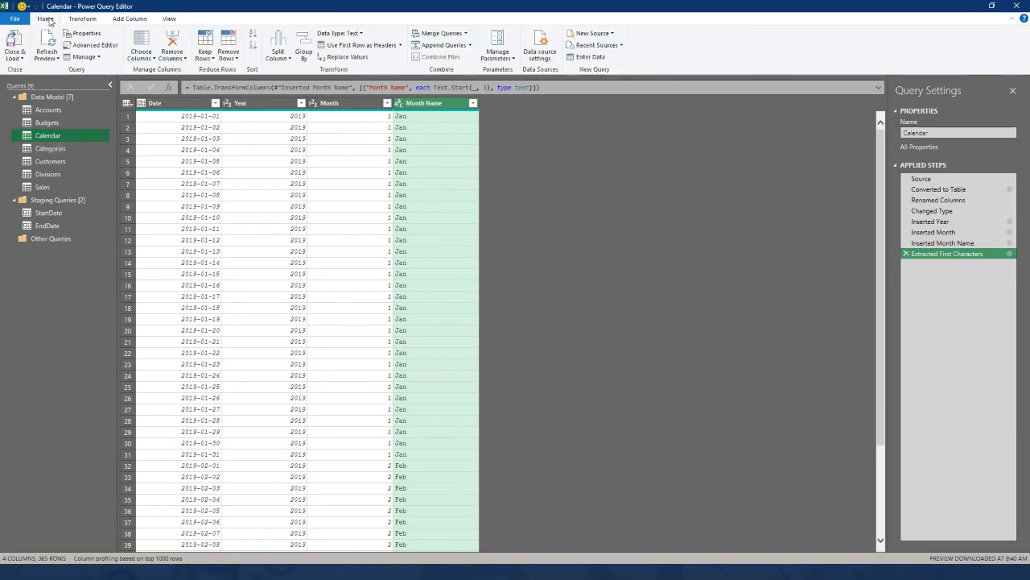
click(14, 42)
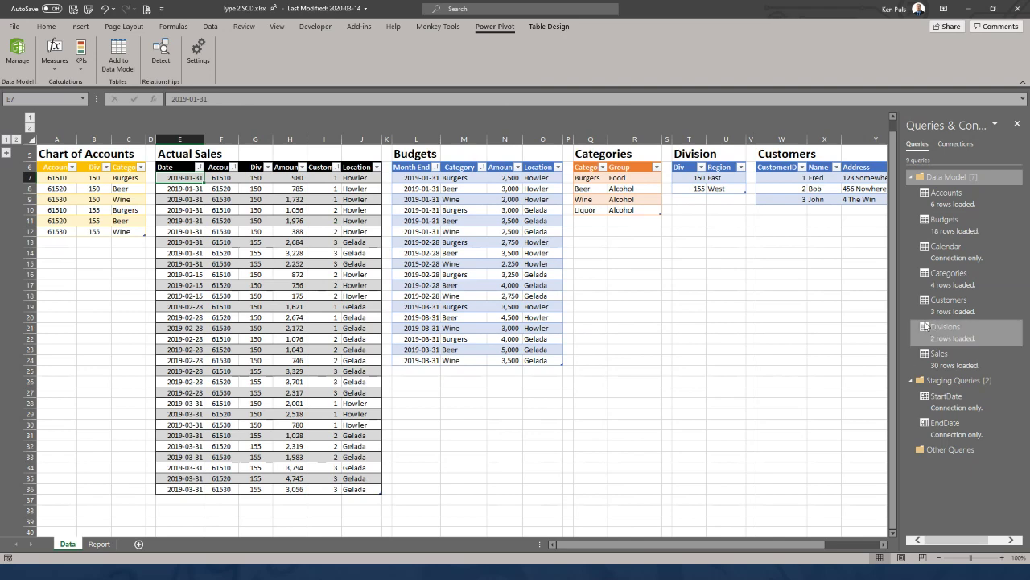
Change the Calendar query's load destination to the Data Model, keeping Only Create Connection selected
mouse_move(926, 326)
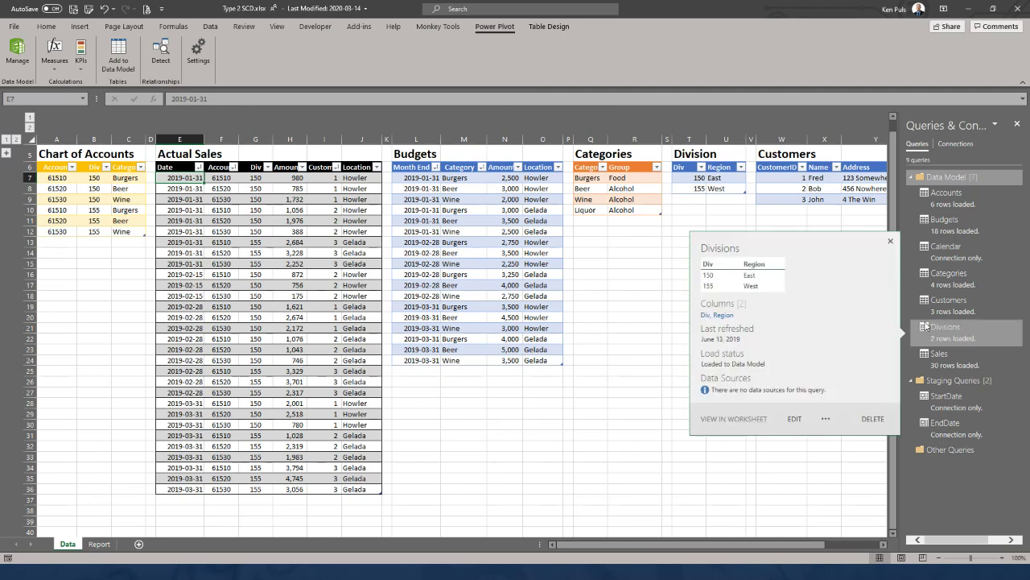
right_click(949, 256)
click(953, 336)
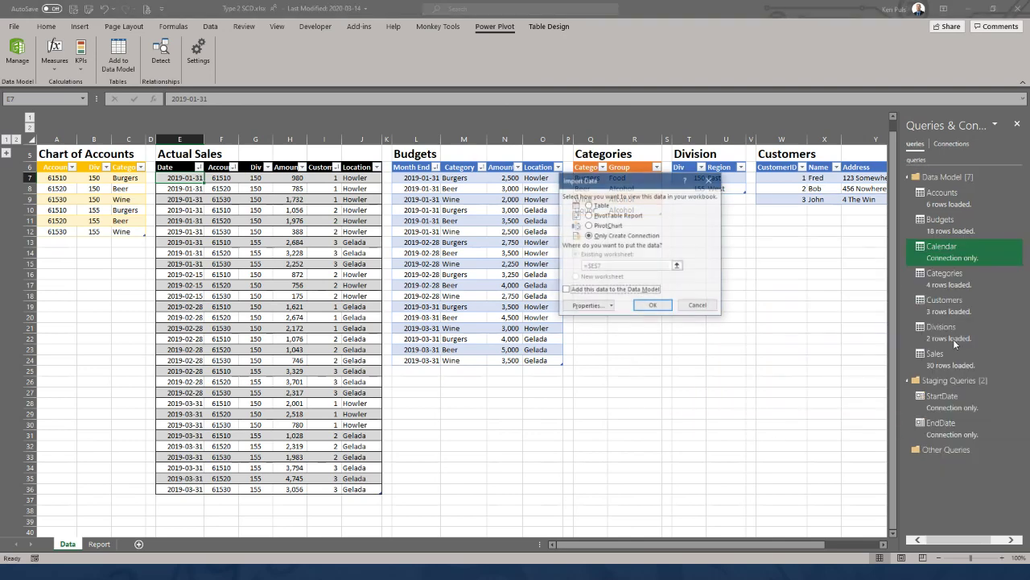
click(649, 306)
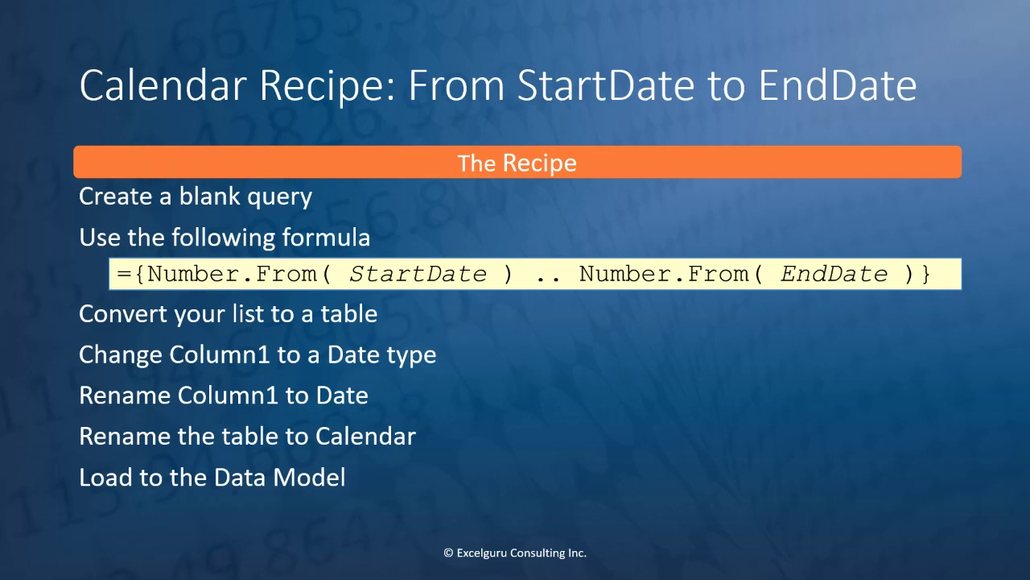
key(Right)
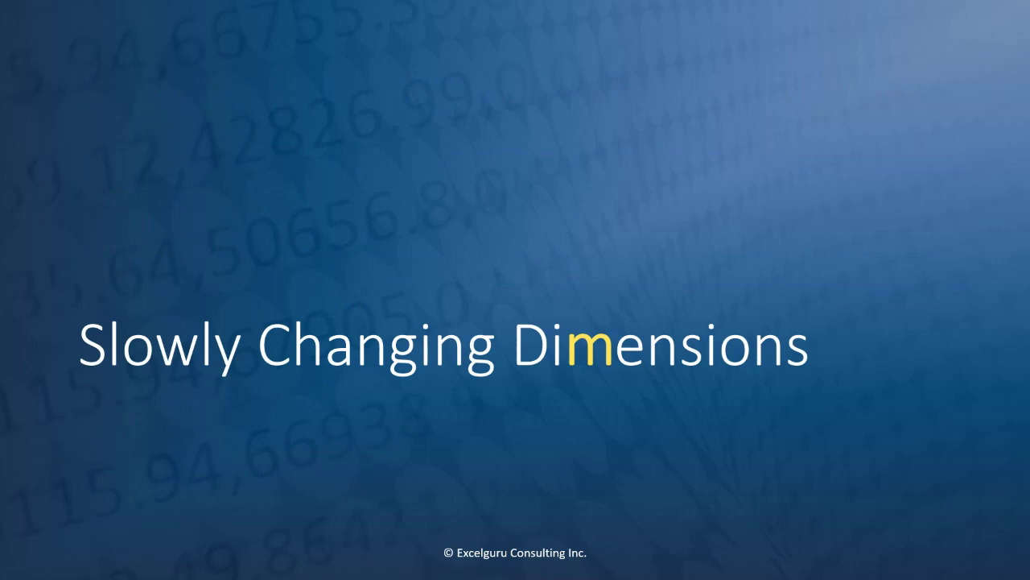
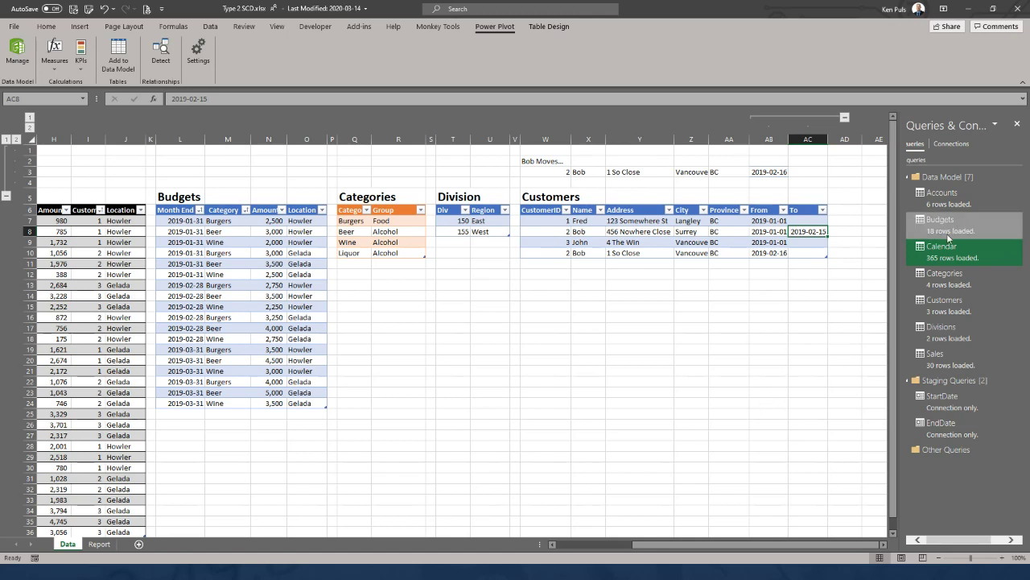
Open the Customers query for editing and delete its Removed Columns step to restore the From and To columns
mouse_move(949, 229)
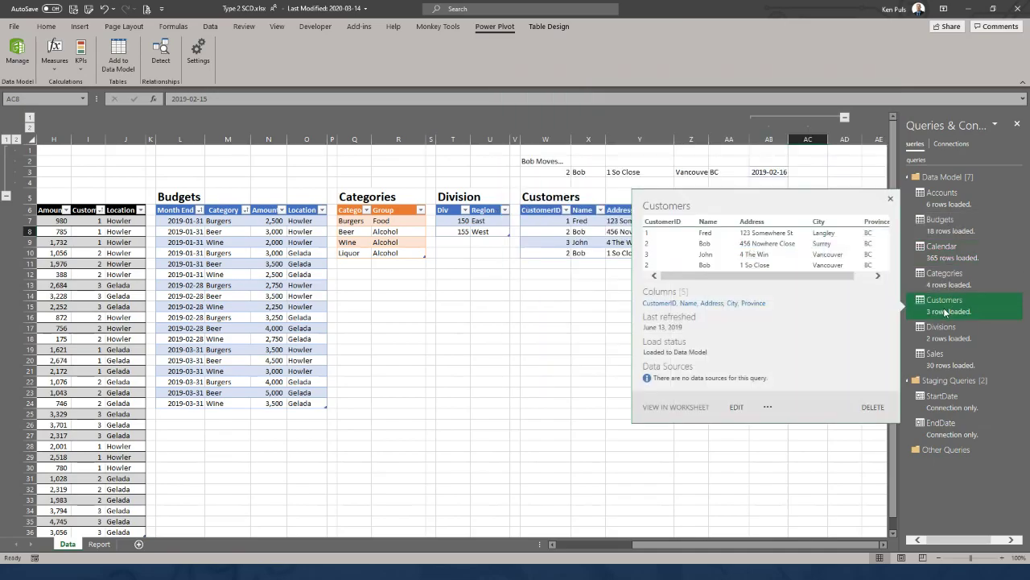
click(944, 309)
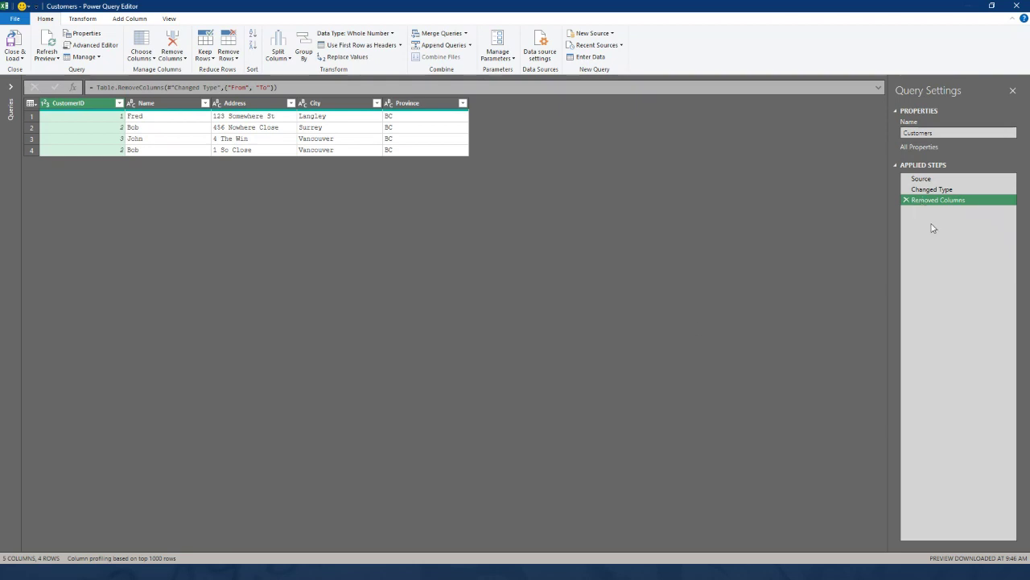
click(906, 201)
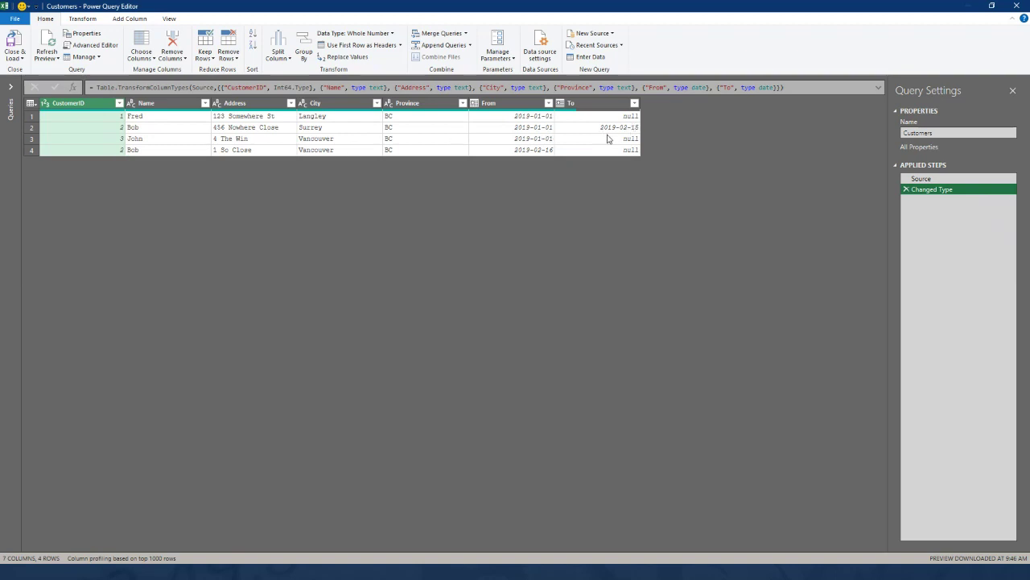
Check the date held in the EndDate staging query and return to the Customers query
click(605, 105)
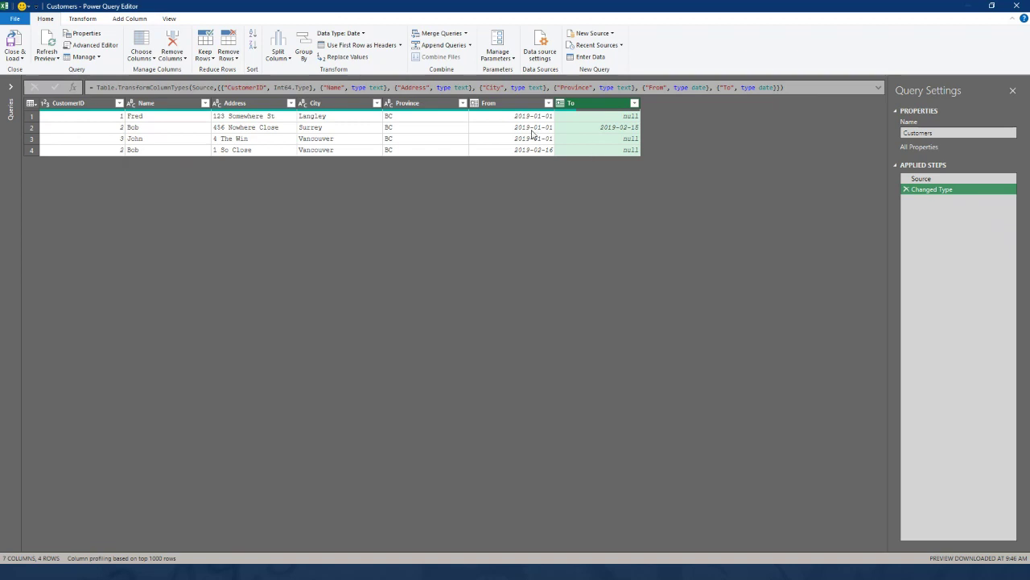
click(11, 89)
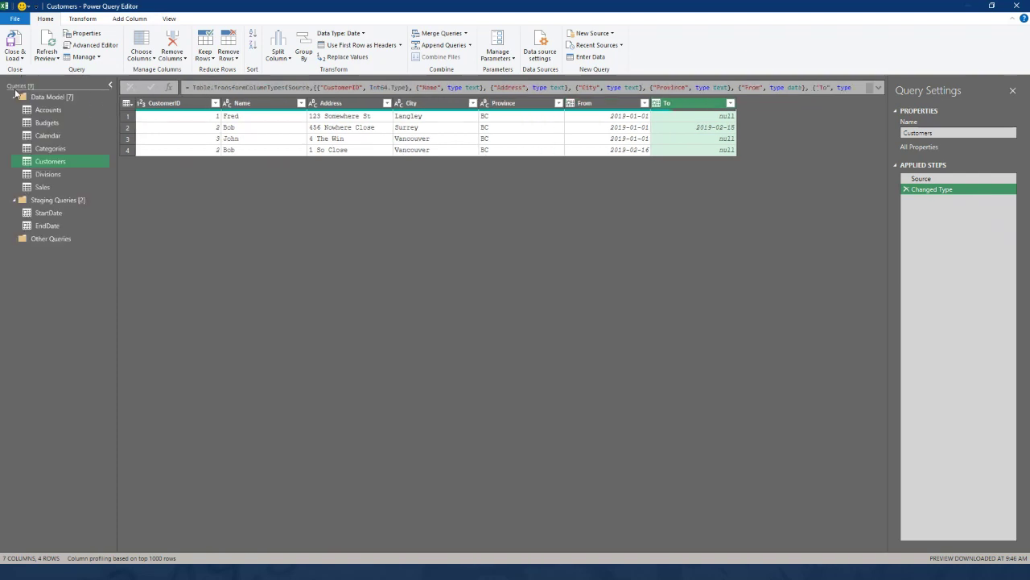
click(49, 227)
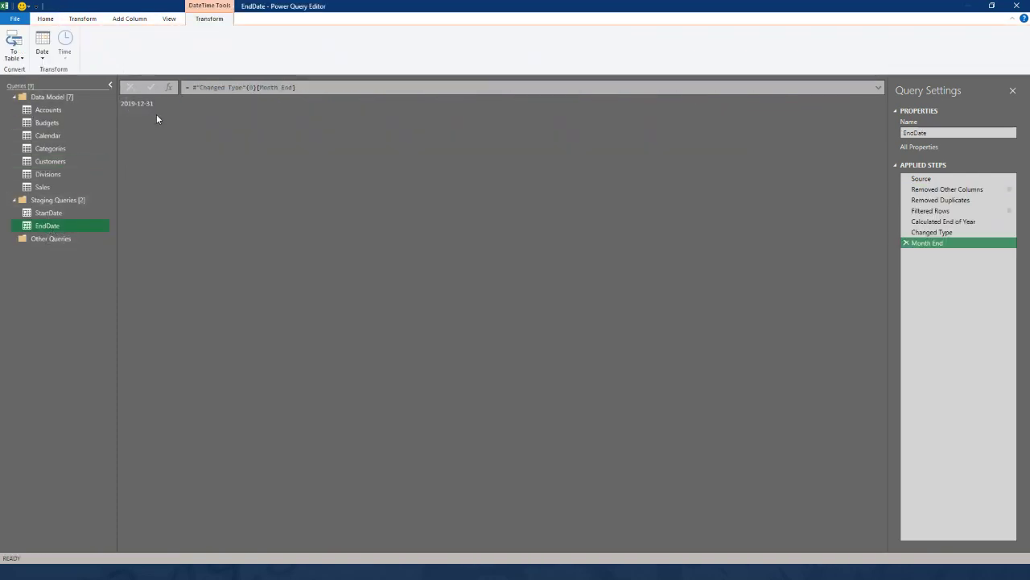
click(40, 165)
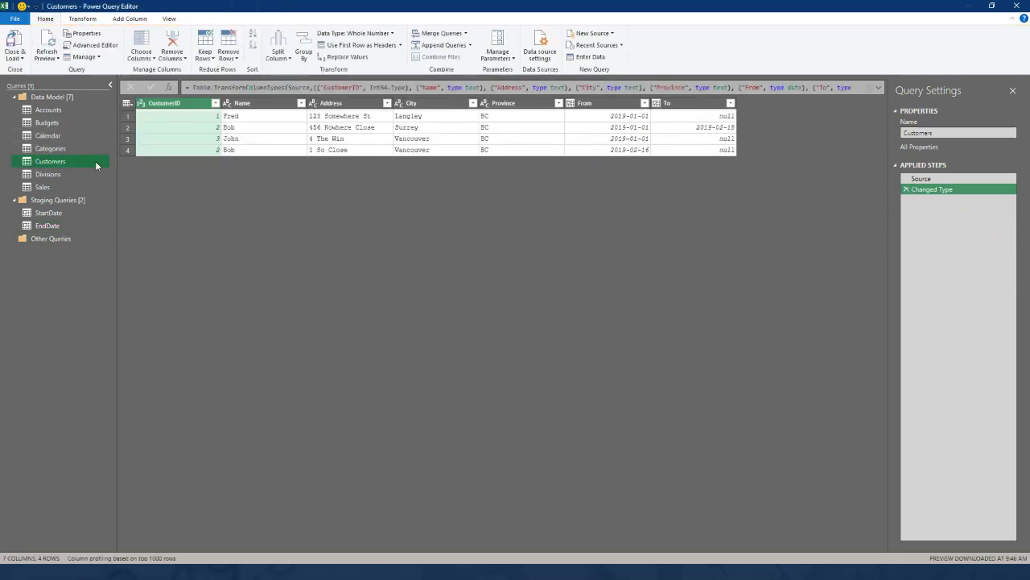
Replace the null values in the Customers query's To column with the date 2019-07-18
right_click(698, 106)
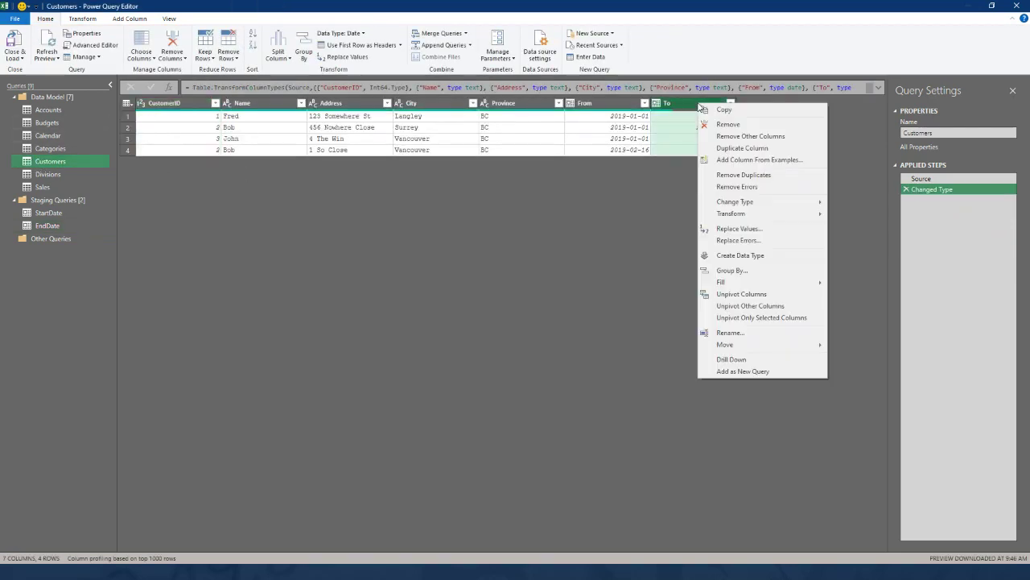
click(739, 227)
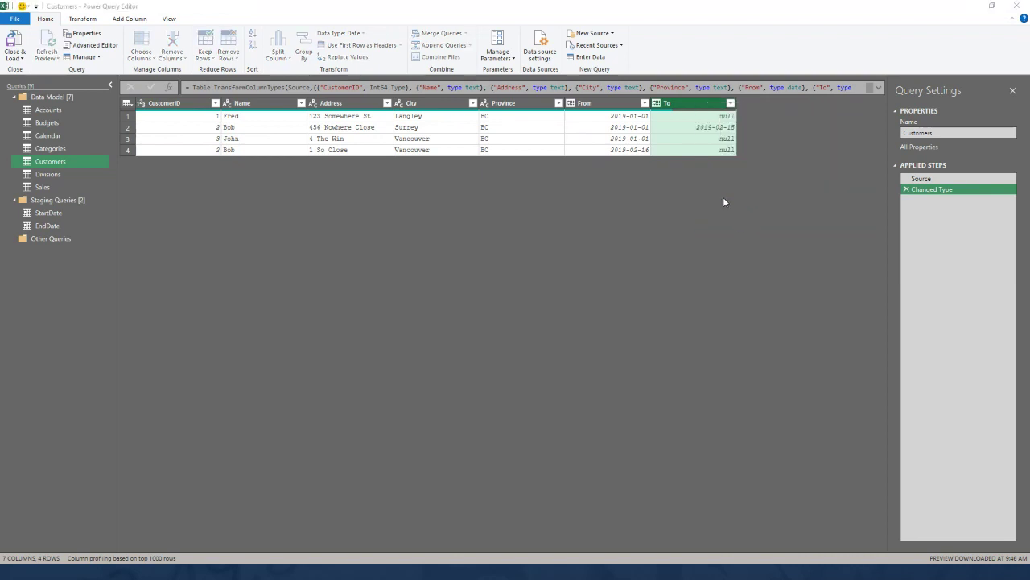
text(null)
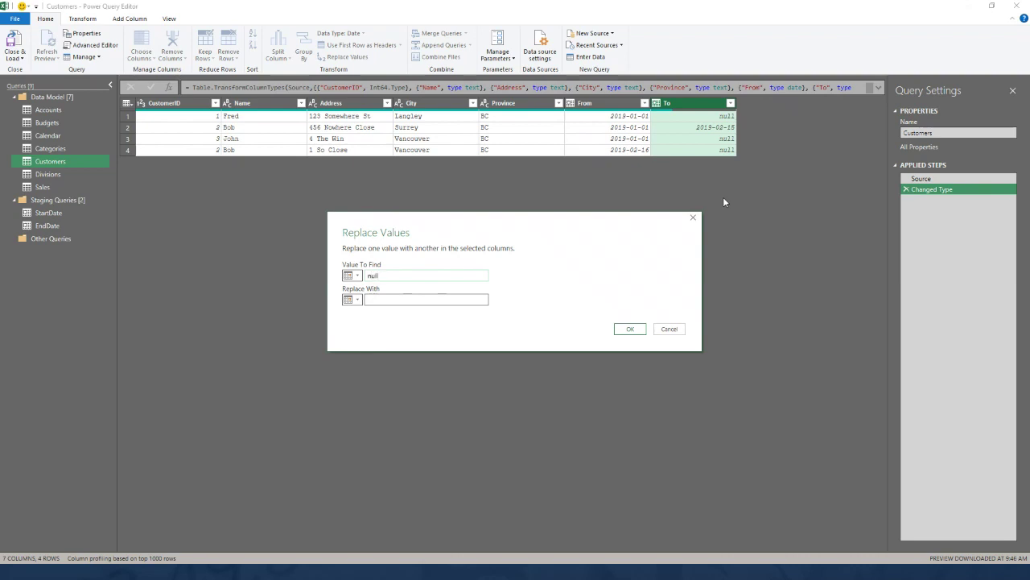
key(Tab)
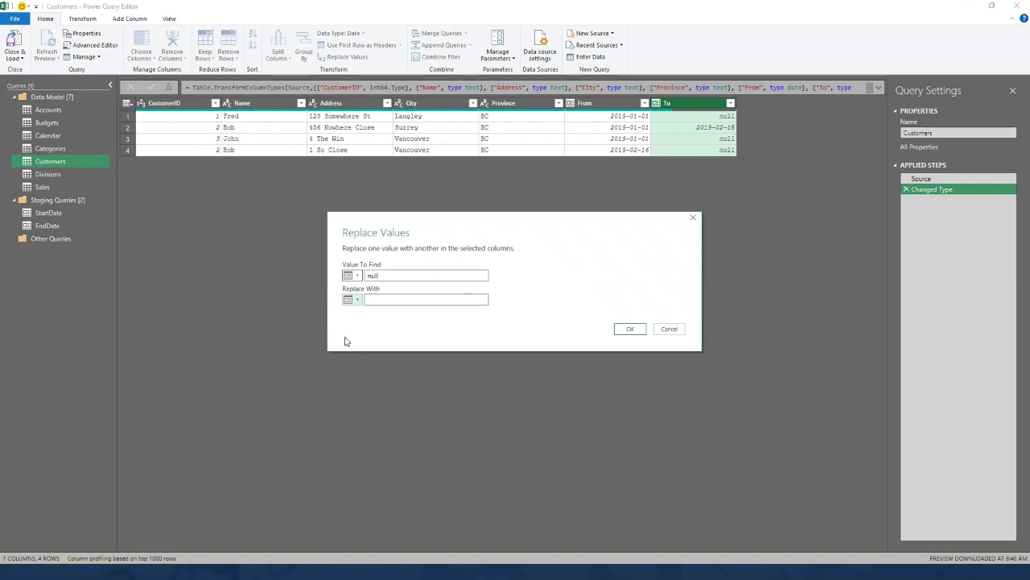
click(356, 302)
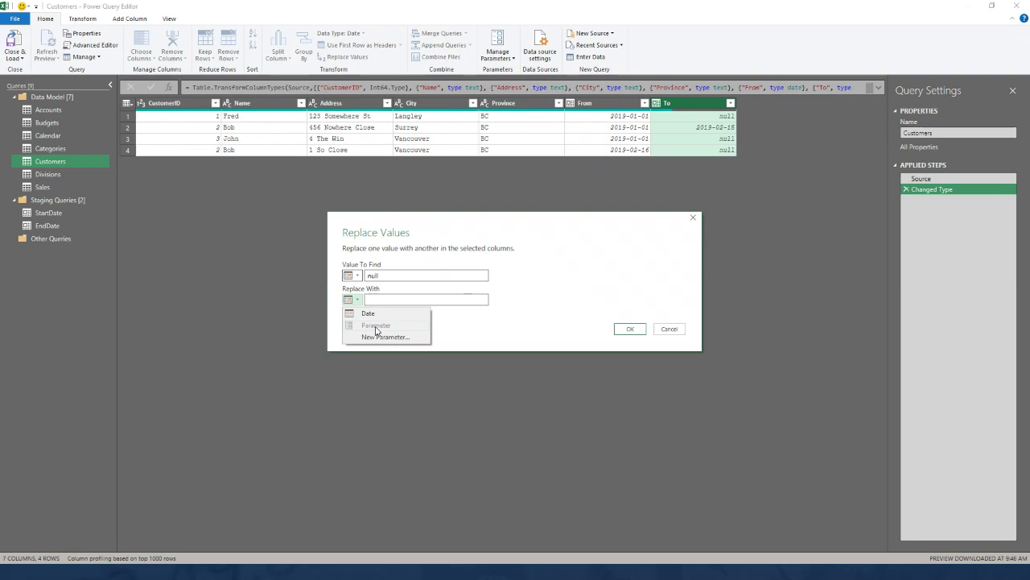
click(392, 298)
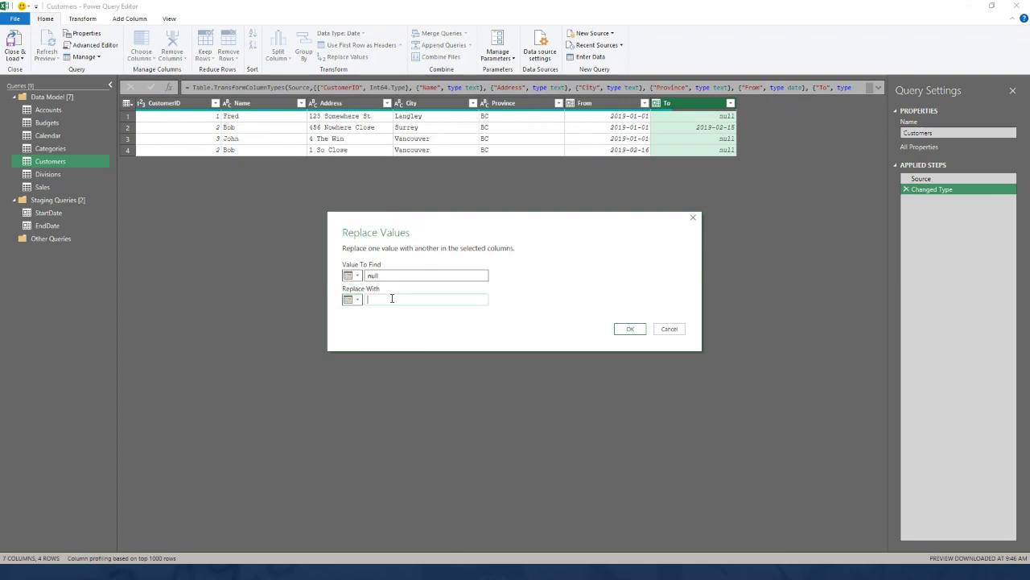
text(2019-)
text(07-3)
text(8)
click(626, 328)
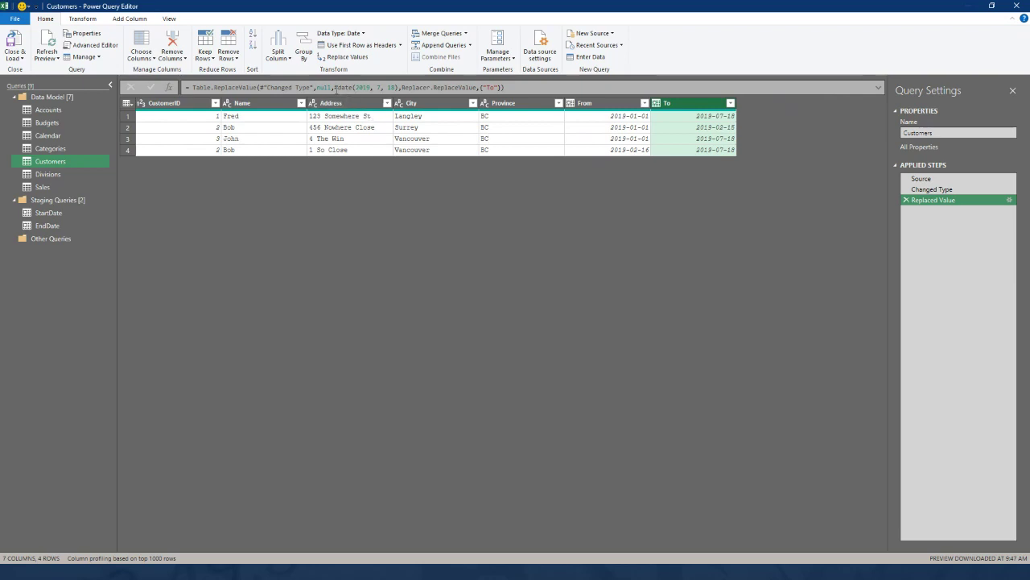
Edit the Replaced Value formula to use EndDate in place of the hard-coded #date(2019, 7, 18)
drag(335, 87, 397, 87)
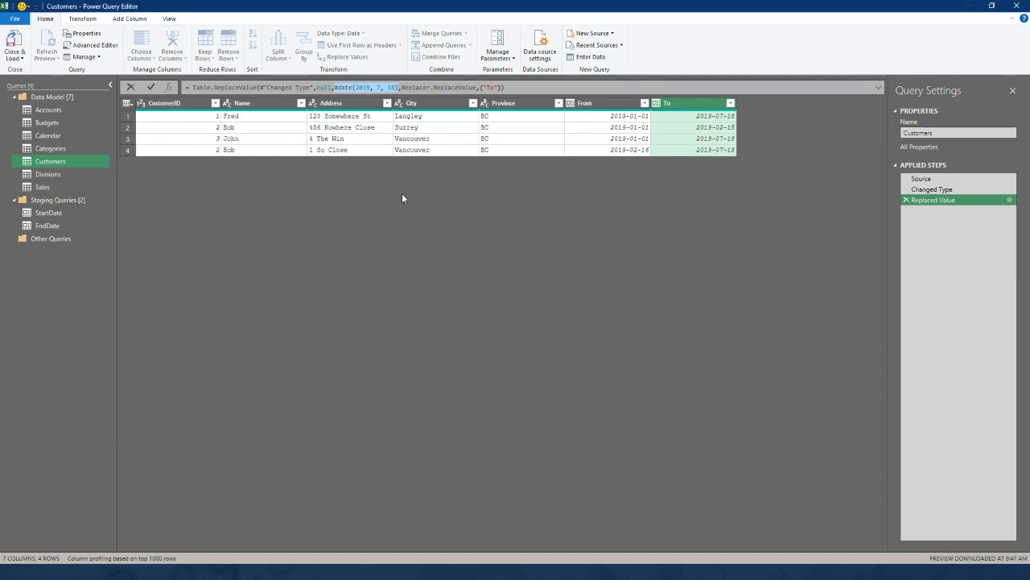
text(EndD)
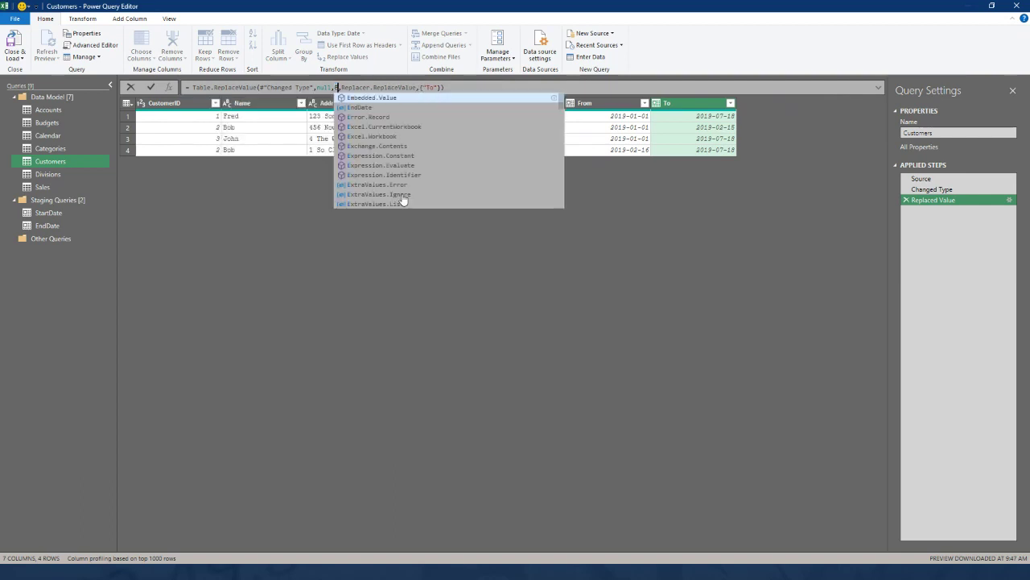
text(ate)
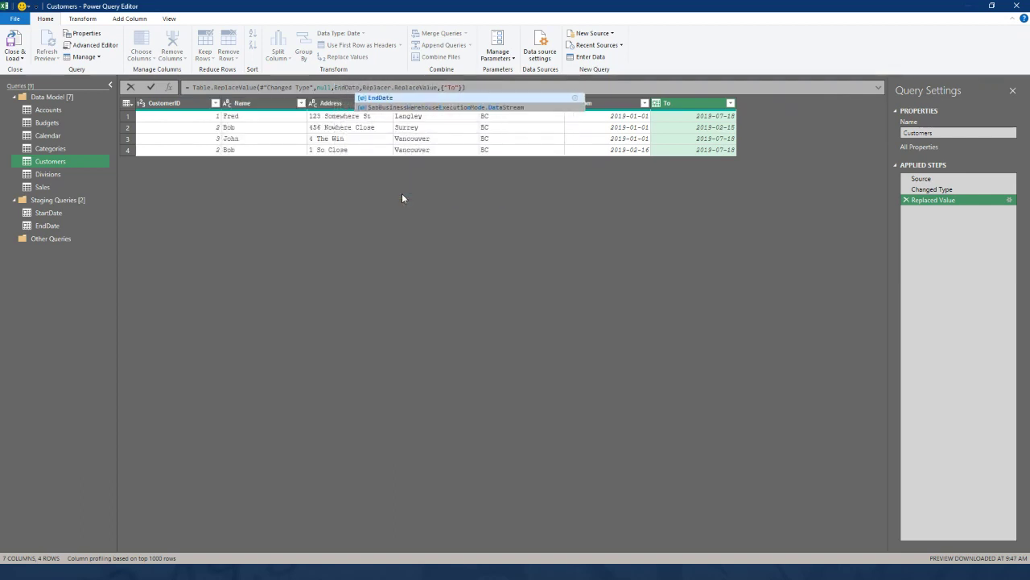
click(473, 89)
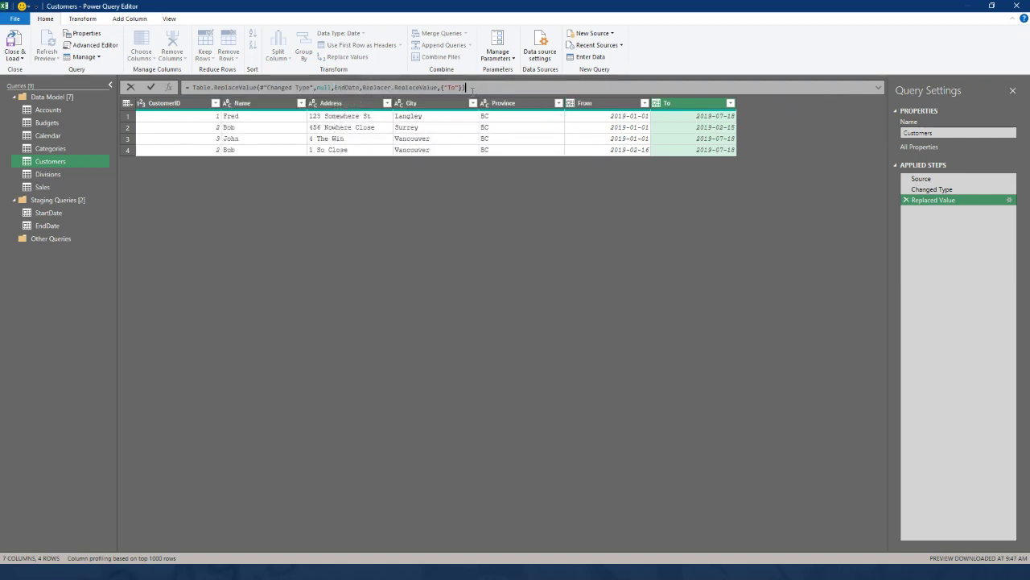
key(Return)
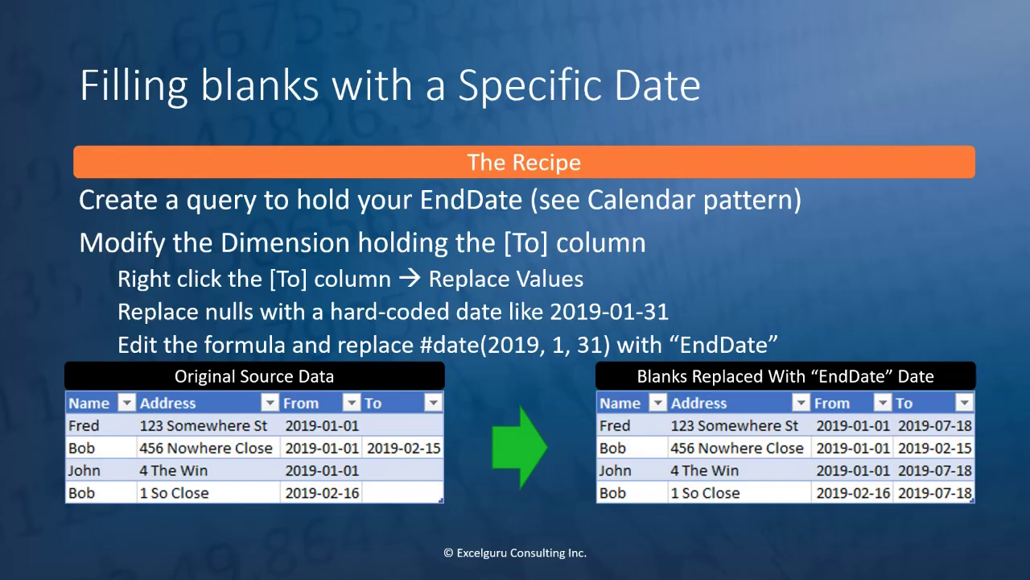
key(Right)
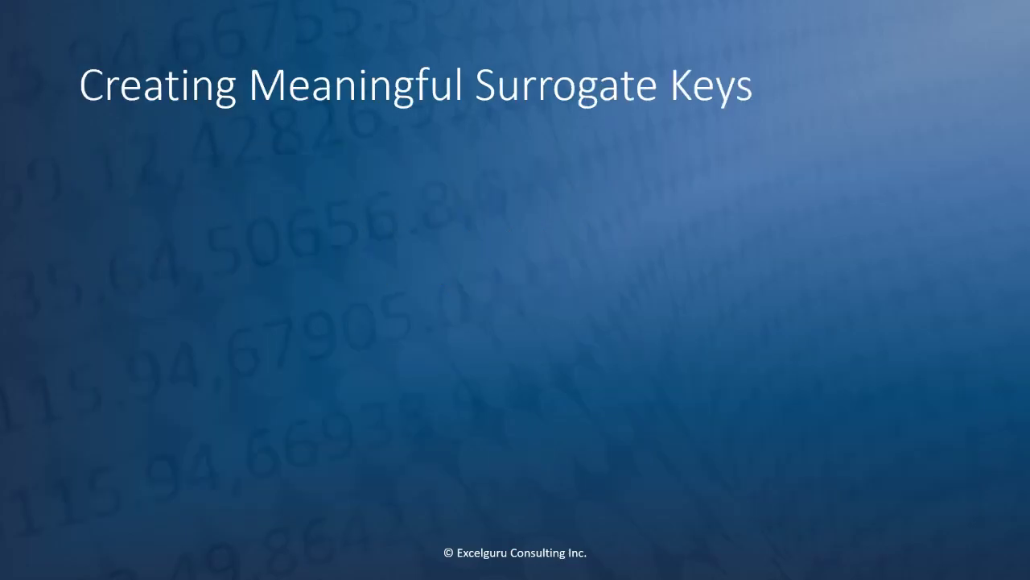
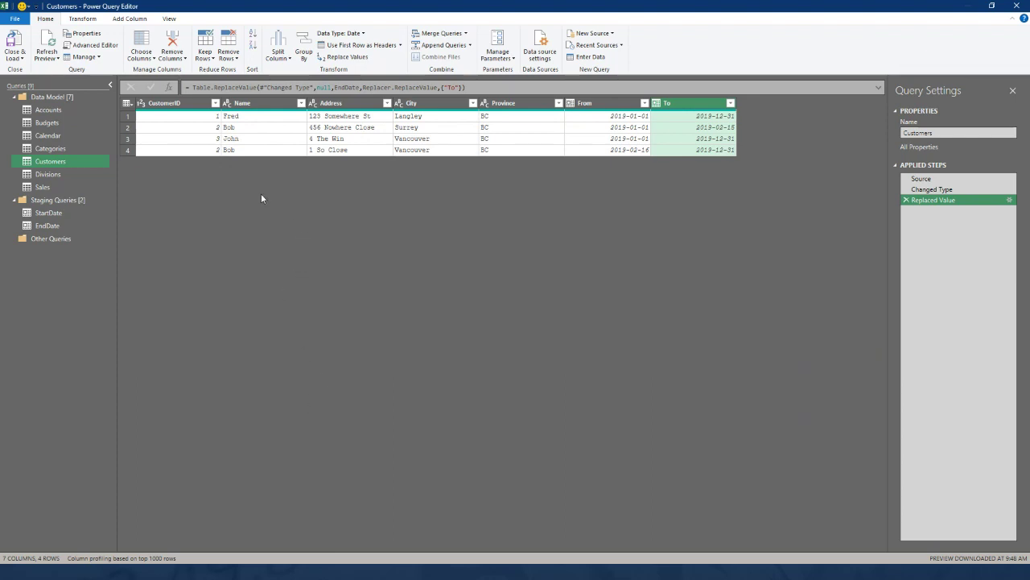
Group the Customers query by CustomerID with an All Rows aggregation in a new column named Data
click(218, 118)
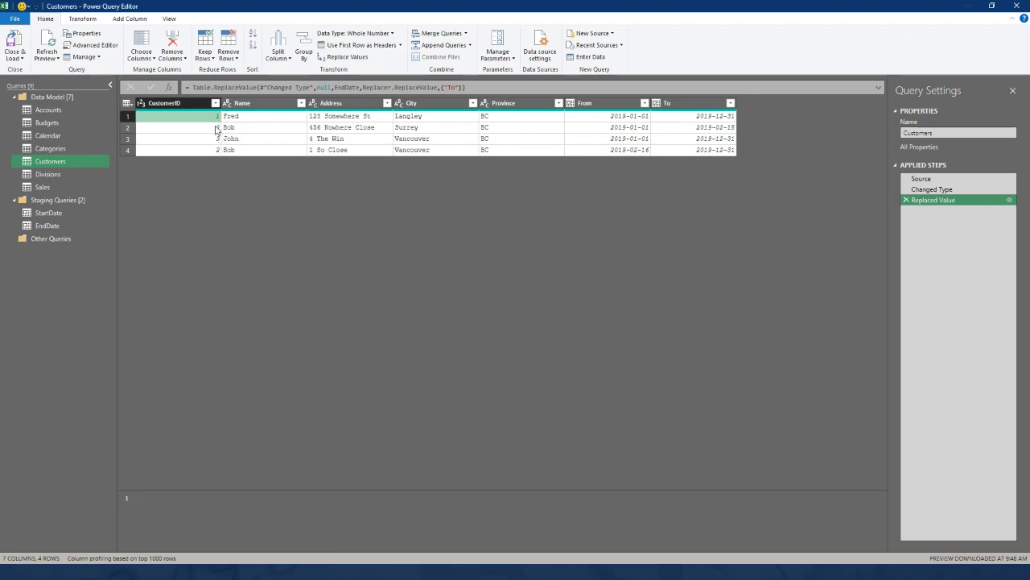
click(216, 127)
click(205, 139)
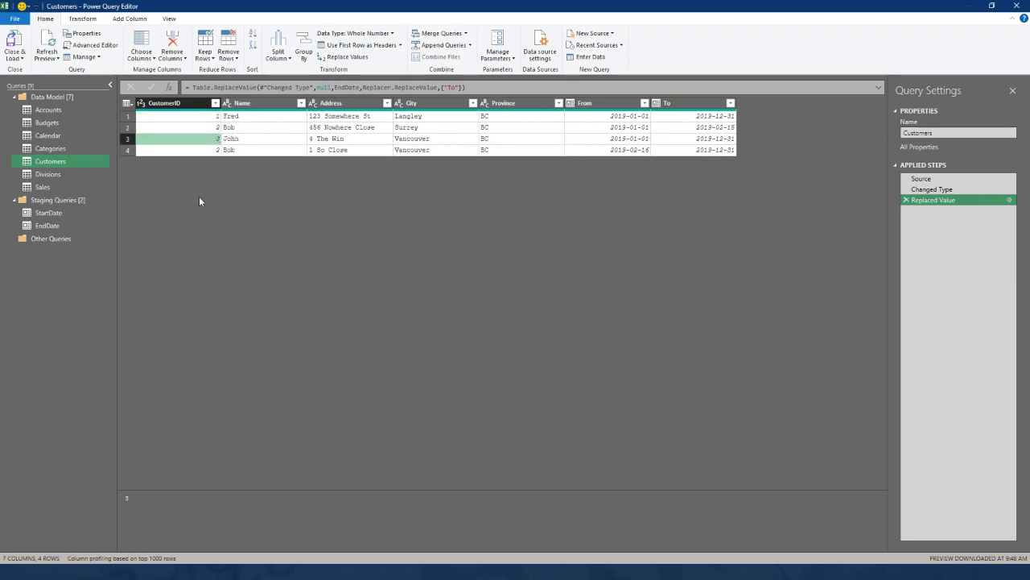
click(206, 151)
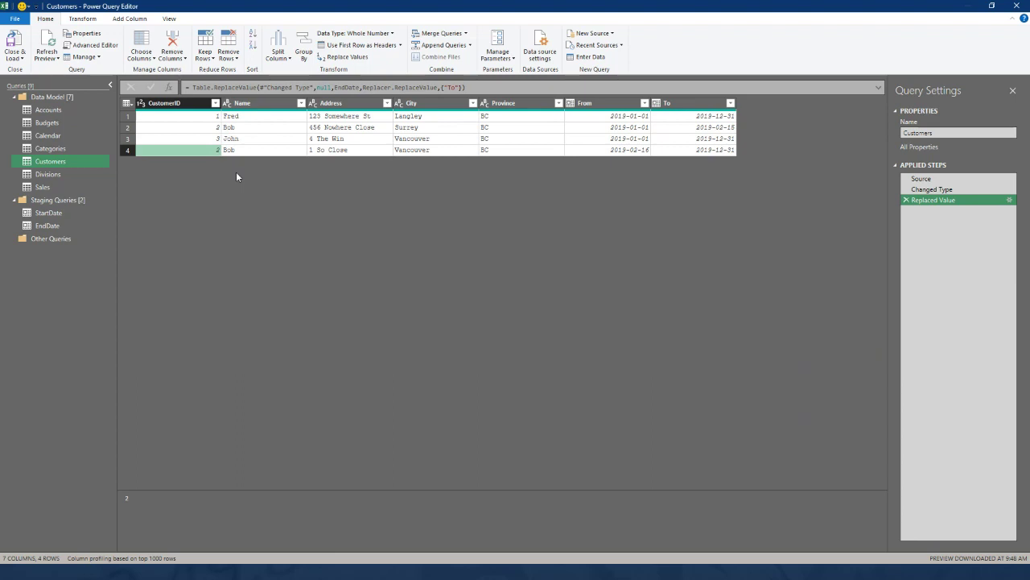
click(82, 19)
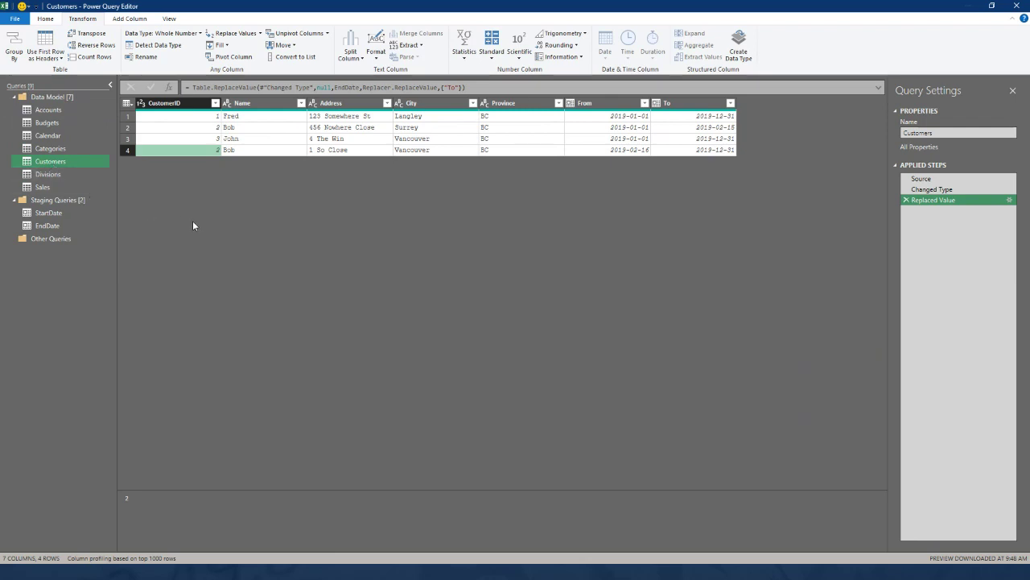
click(16, 58)
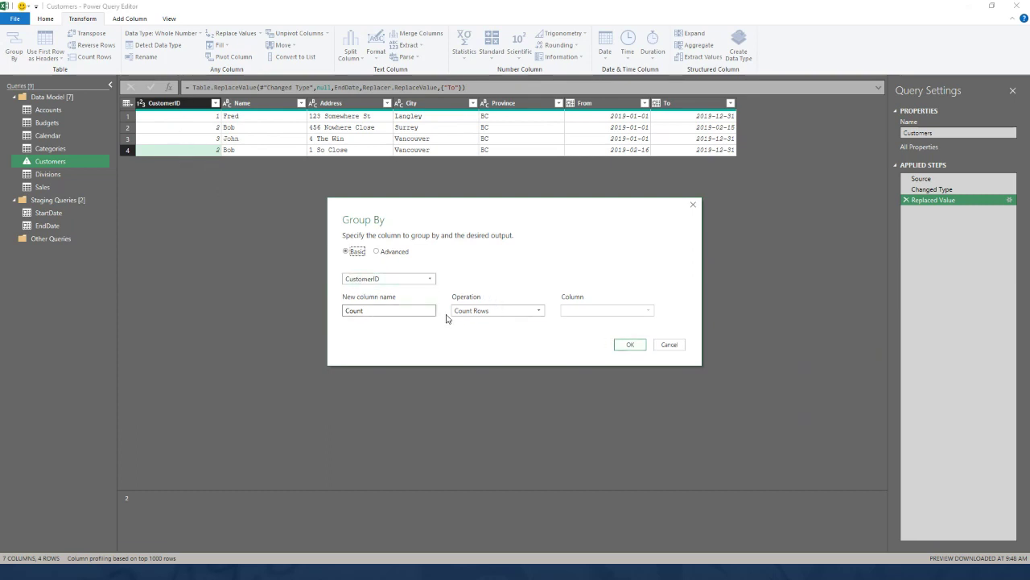
click(541, 312)
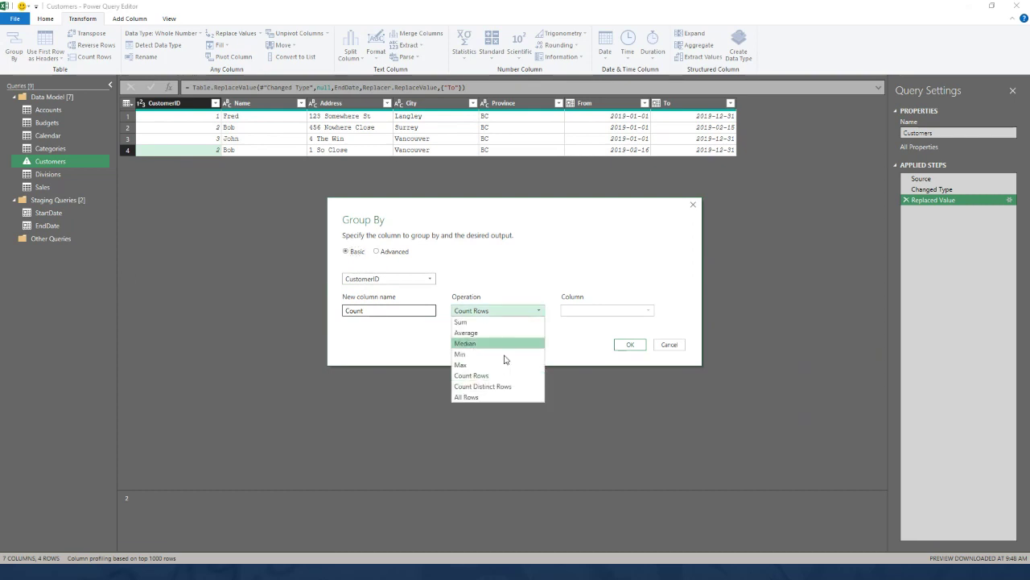
click(480, 398)
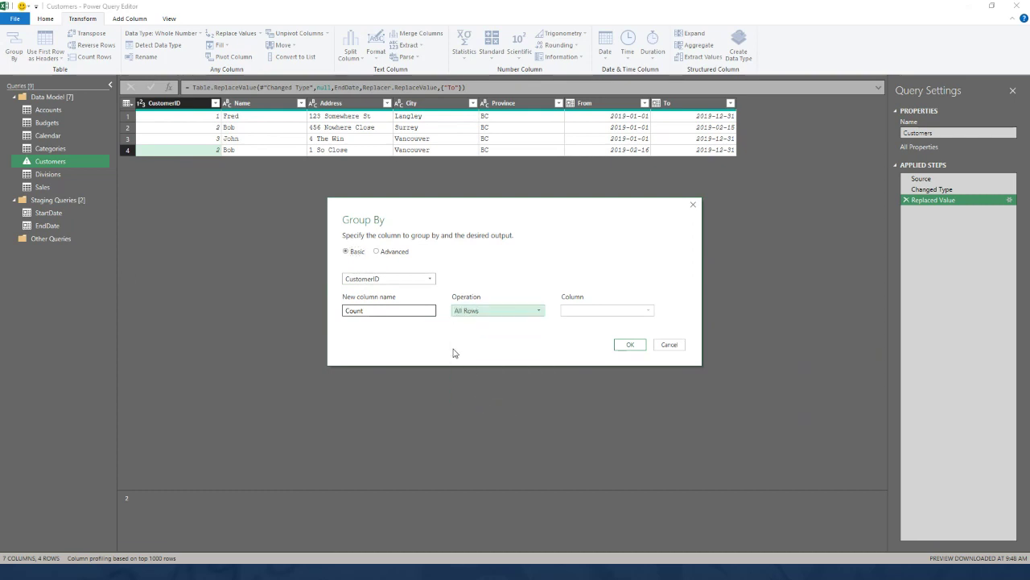
click(384, 252)
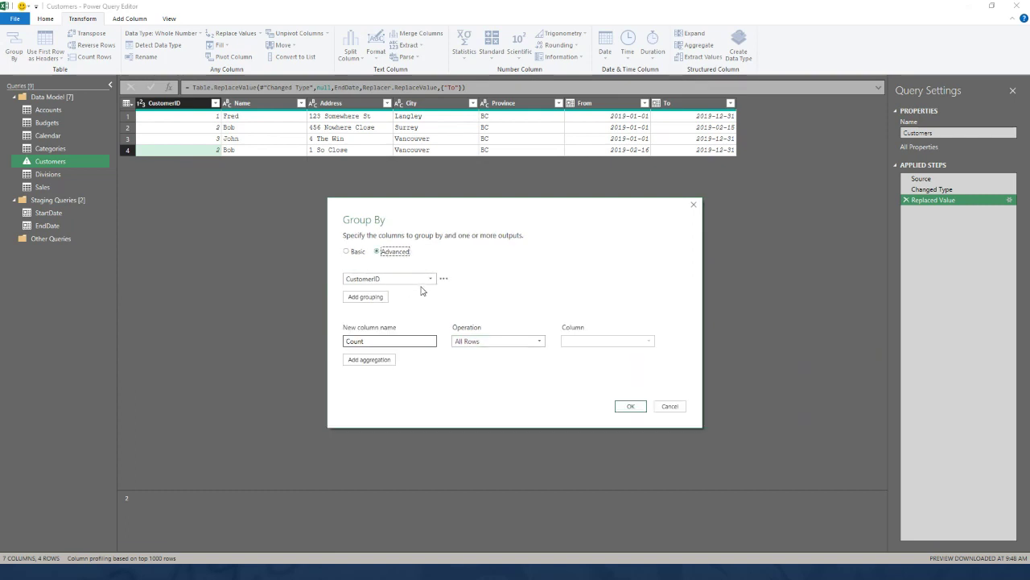
double_click(380, 342)
text(Data)
click(633, 407)
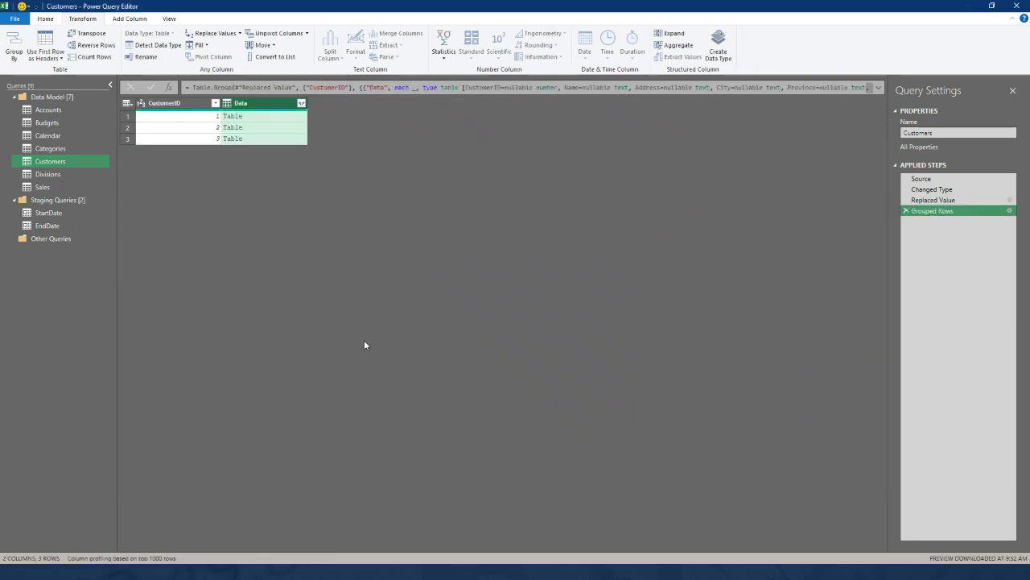
Enlarge the preview pane and examine the nested table in the Data column for each CustomerID
click(273, 118)
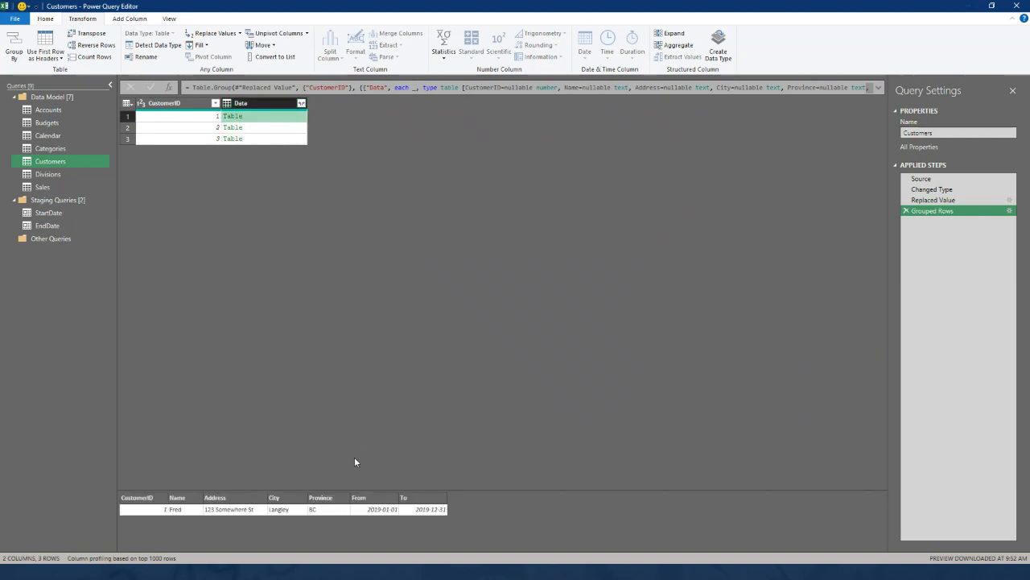
drag(354, 492, 343, 232)
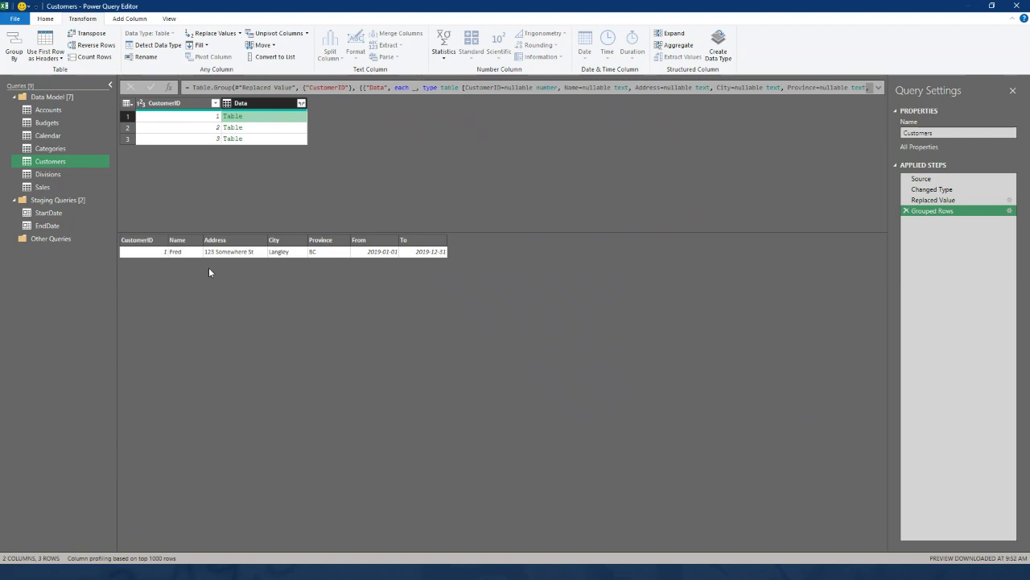
click(272, 129)
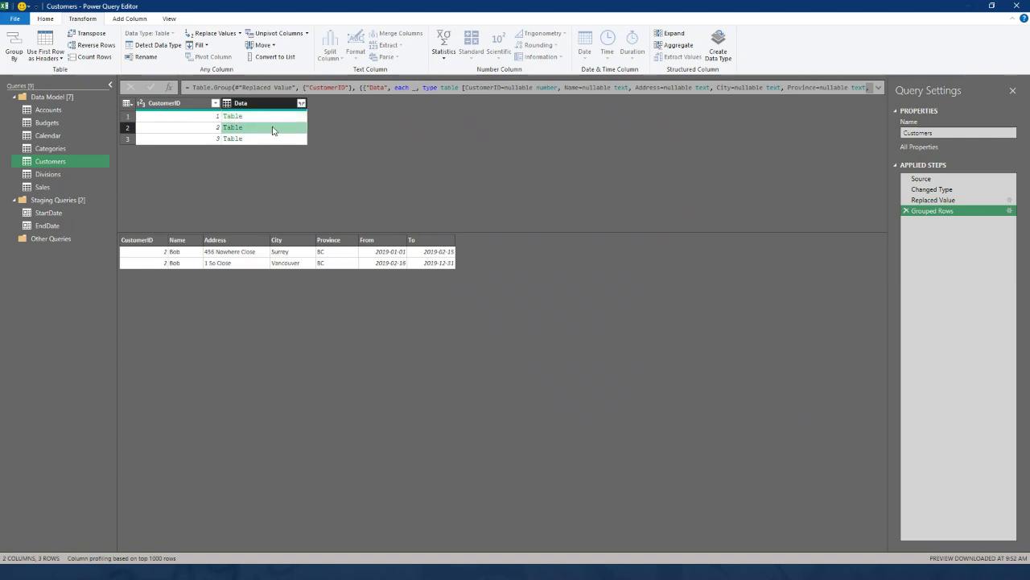
click(279, 141)
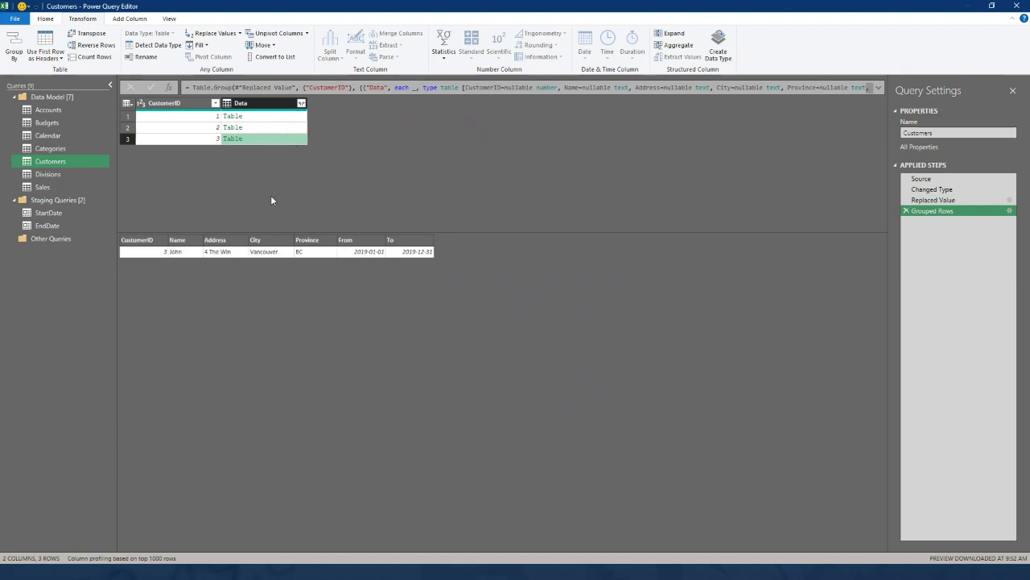
Start a custom column in the Customers query with a formula that calls the Table.AddIndexColumn function
click(262, 127)
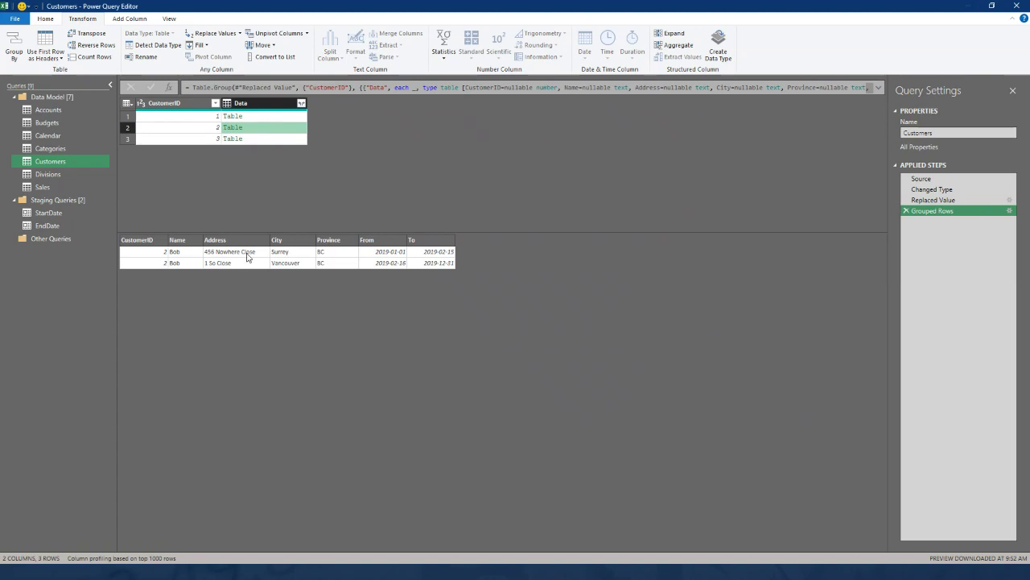
click(129, 18)
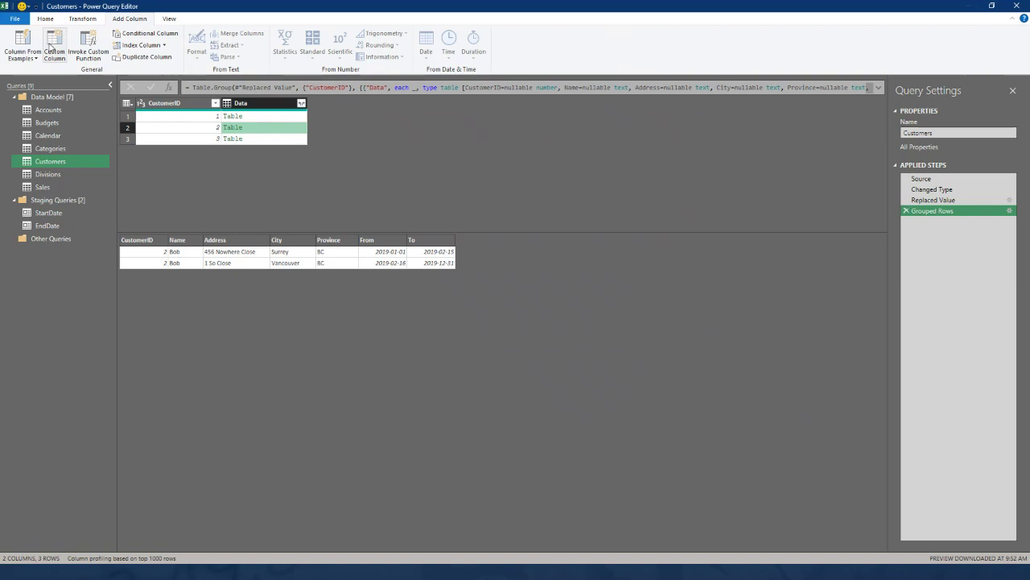
click(54, 42)
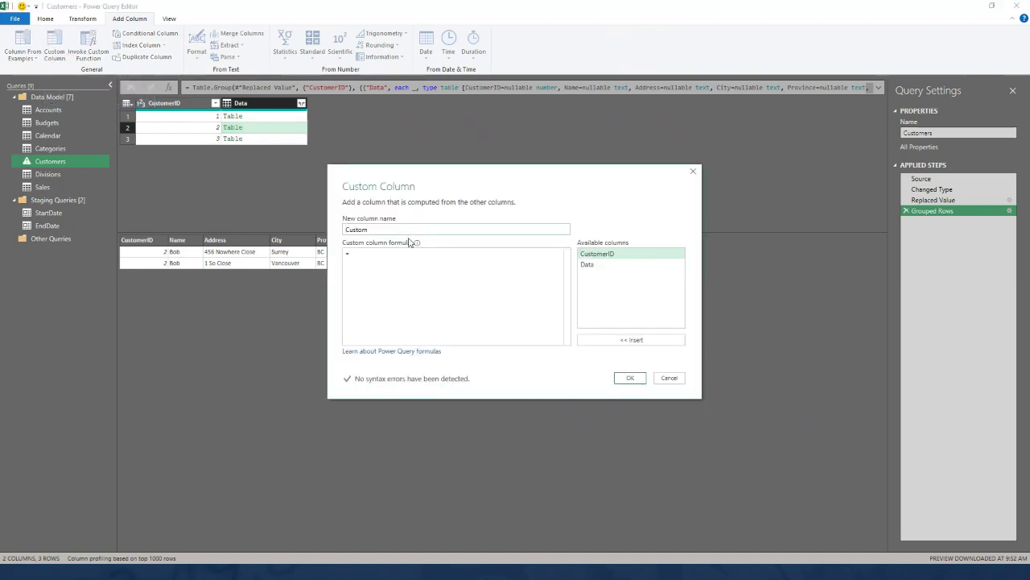
click(360, 259)
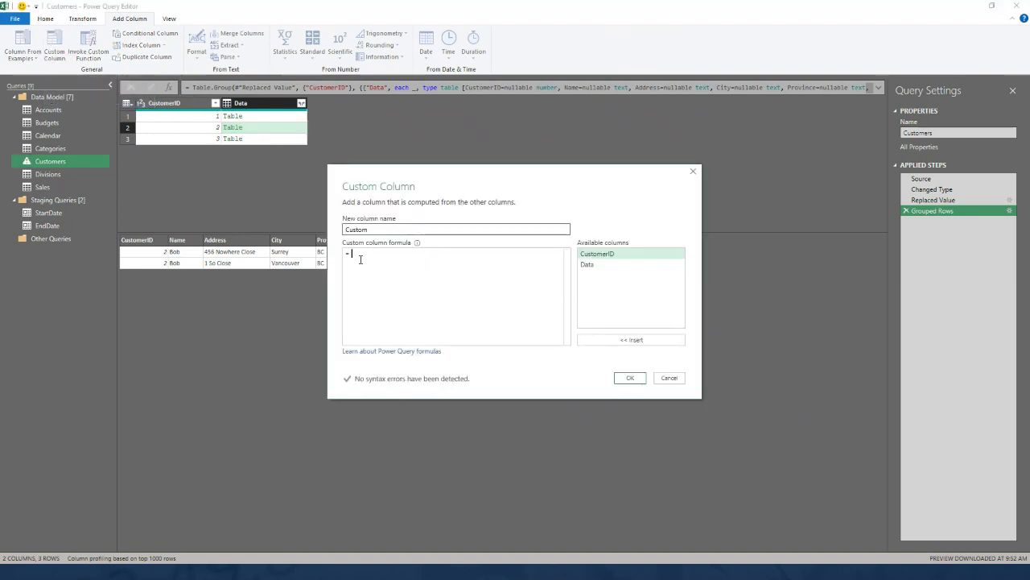
text(Table)
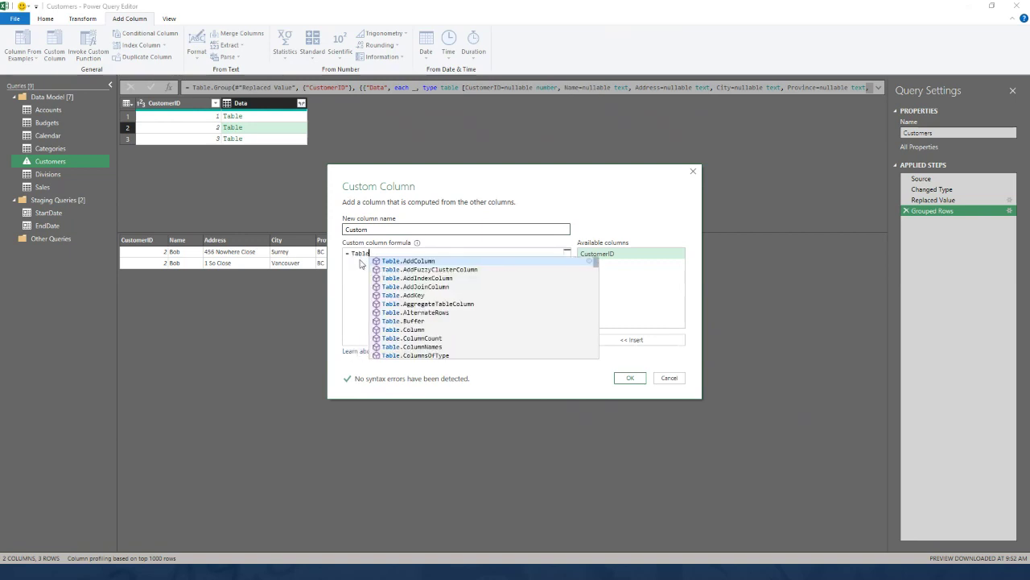
text(.)
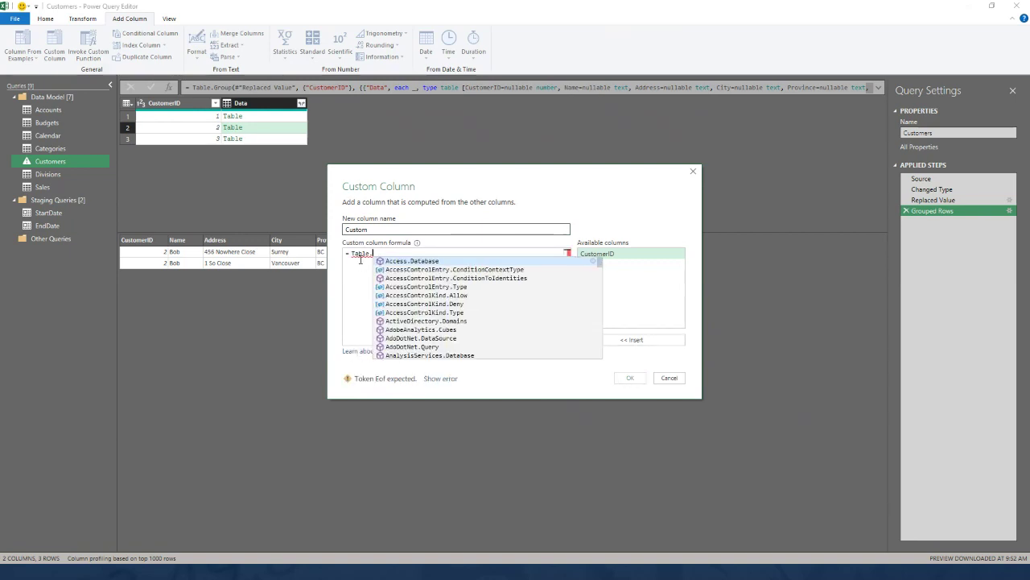
text(AddIndex)
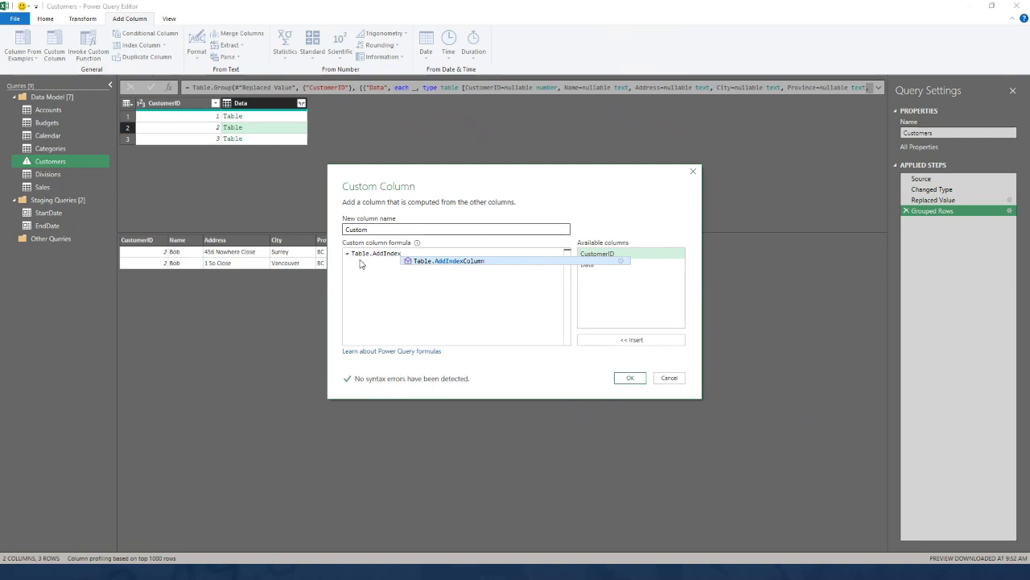
key(Tab)
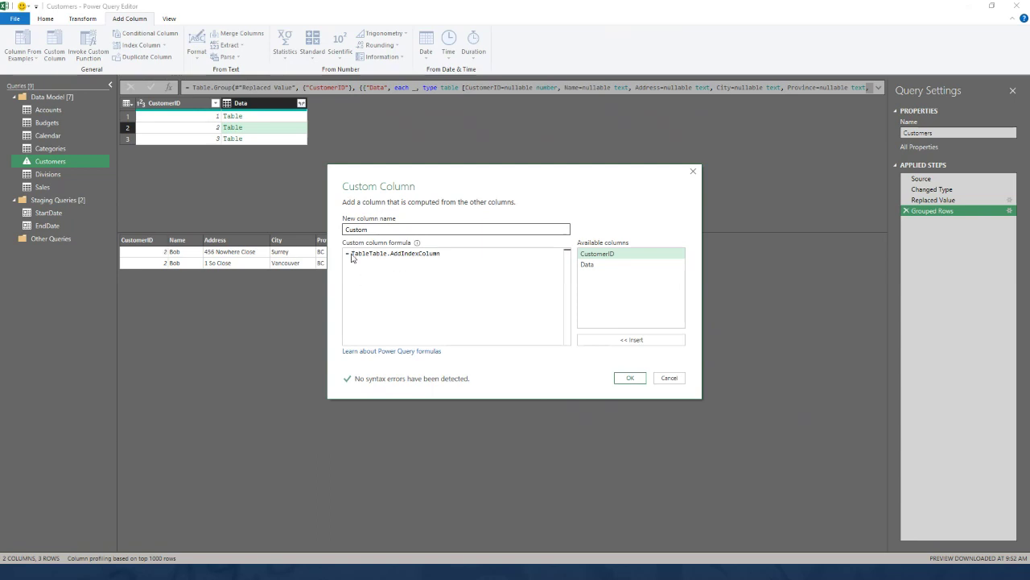
drag(368, 255, 353, 254)
key(Delete)
text(()
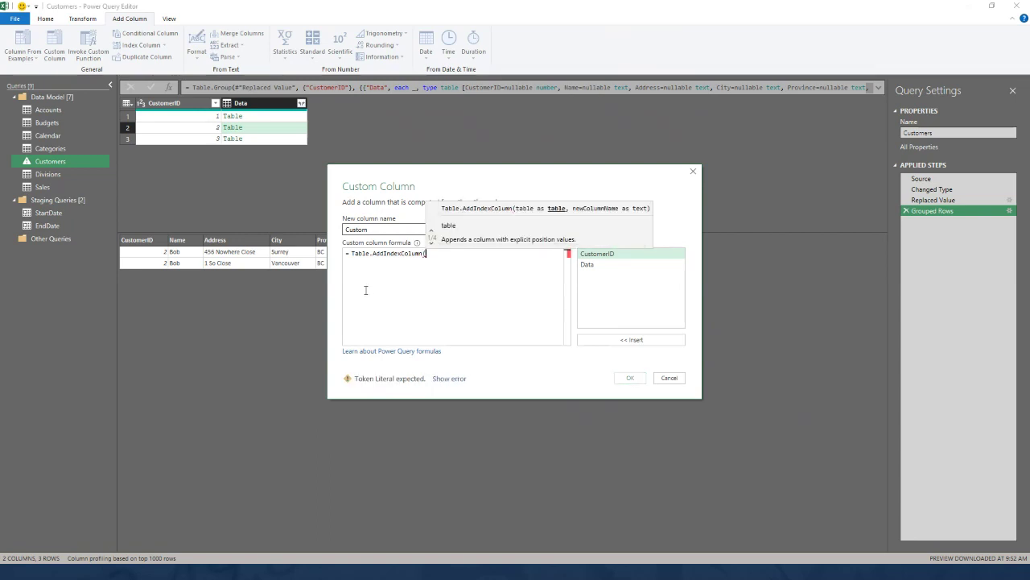
Complete the custom column formula with the arguments [Data], "ID", 1, 1 and add the column
double_click(588, 265)
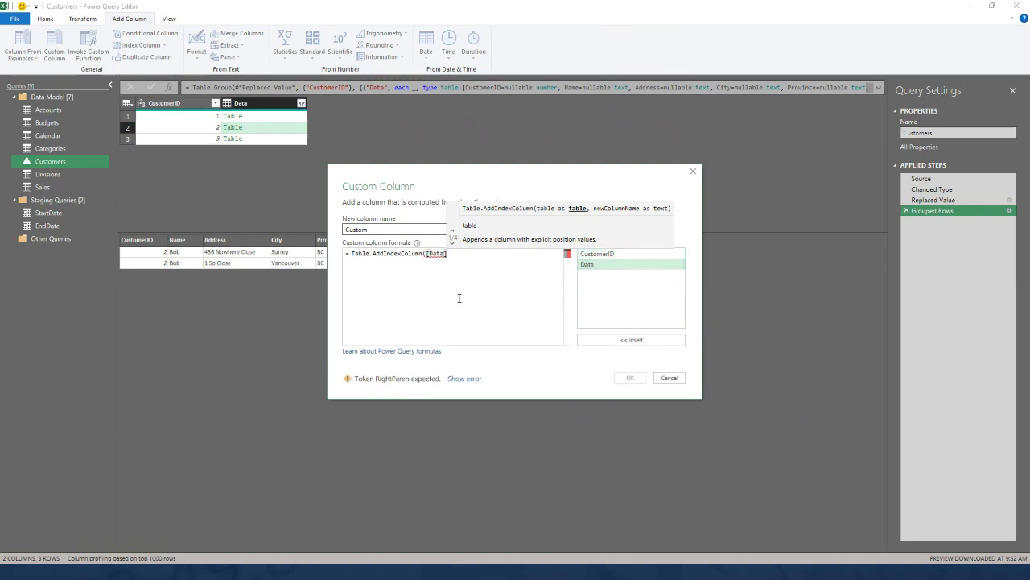
text(,)
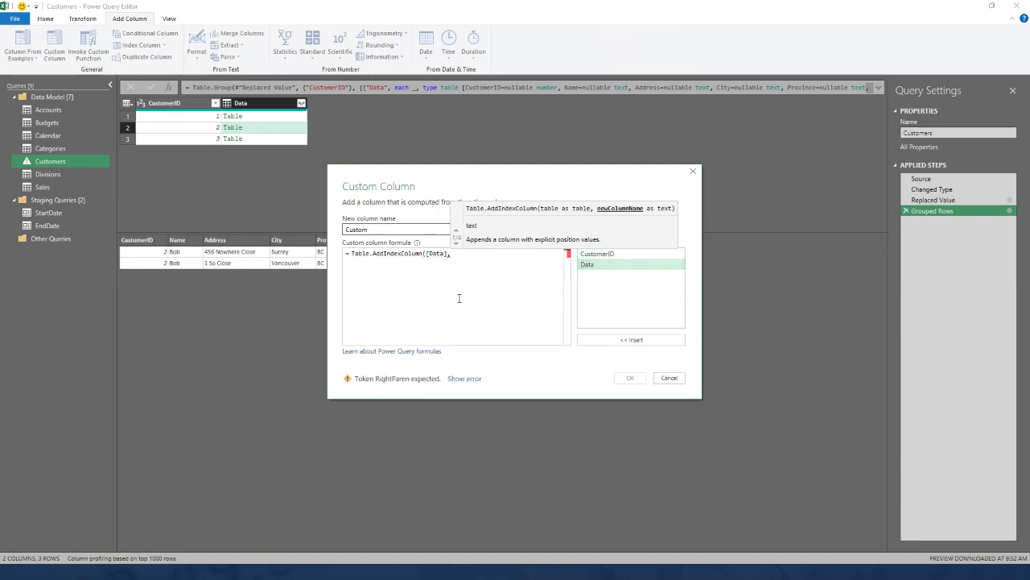
text("ID")
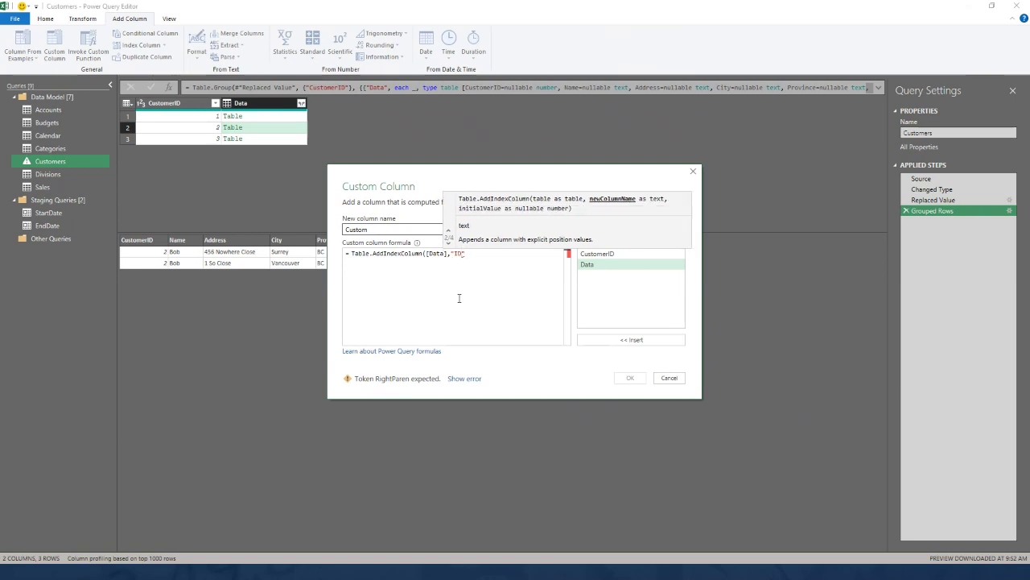
text(,)
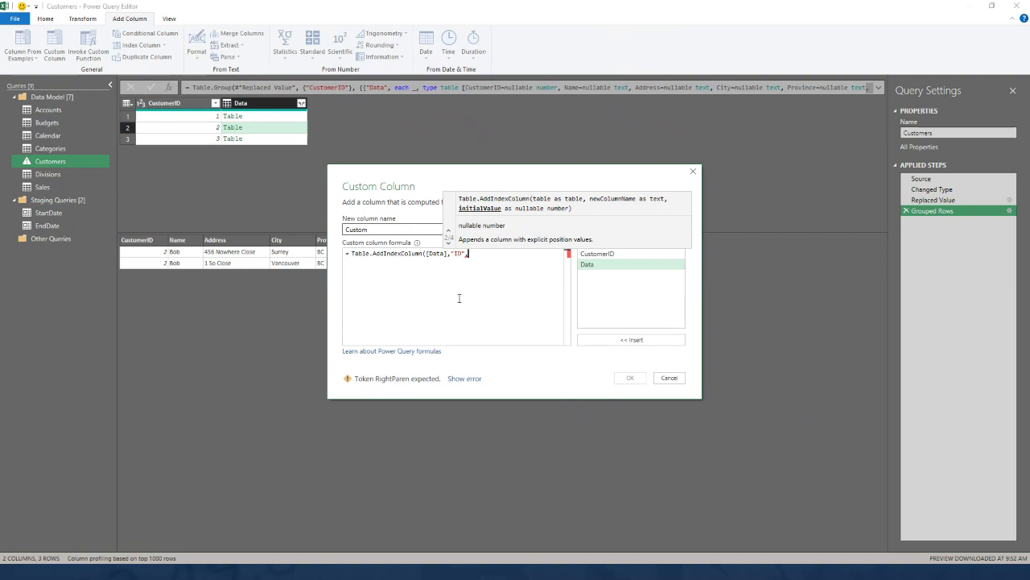
text(1,)
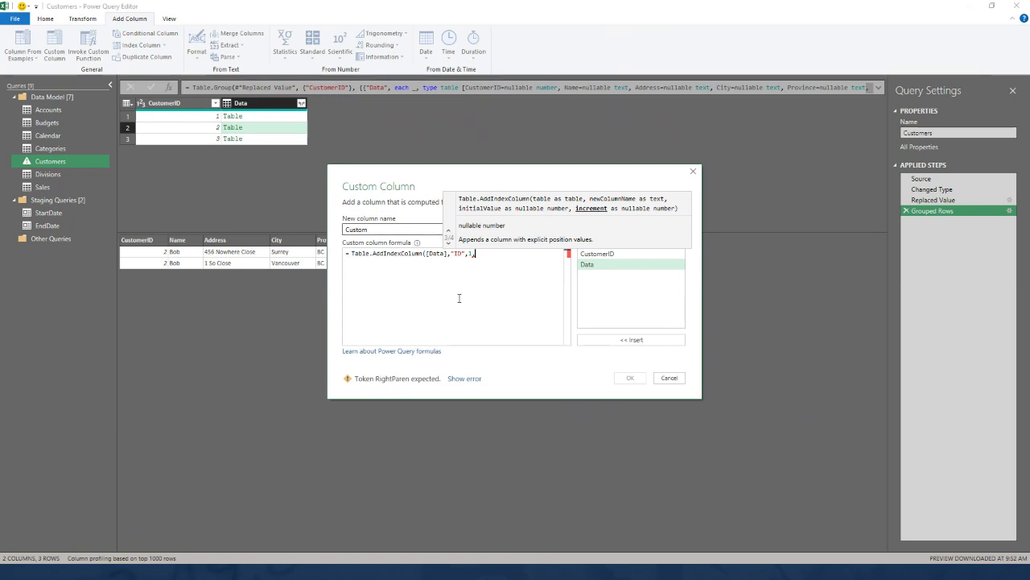
text(1)
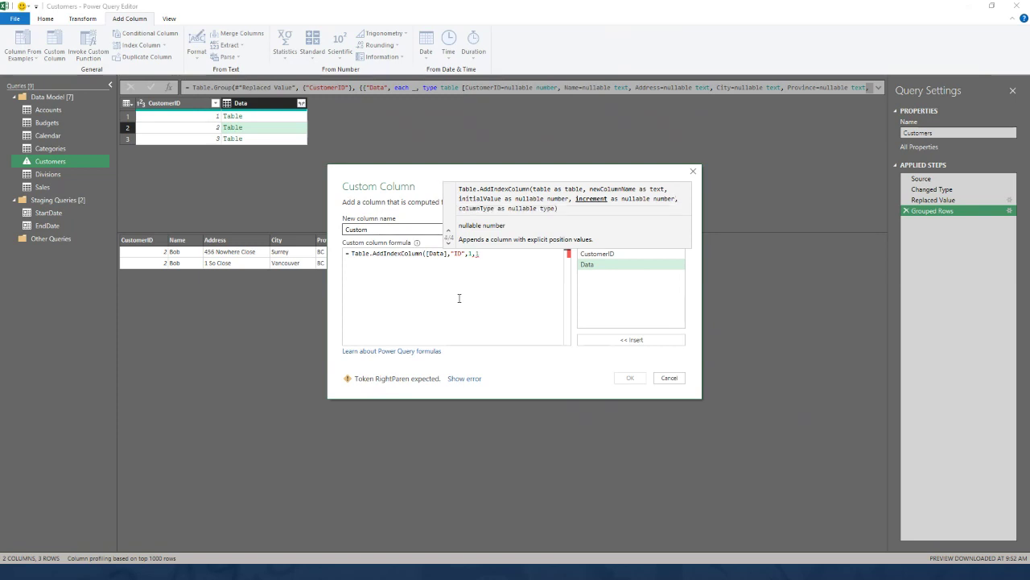
text())
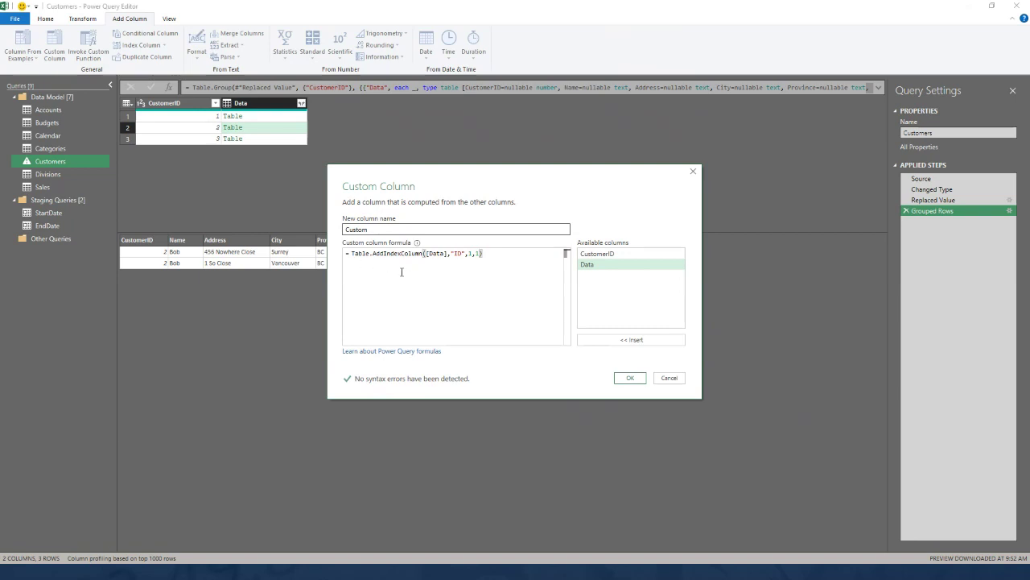
click(630, 377)
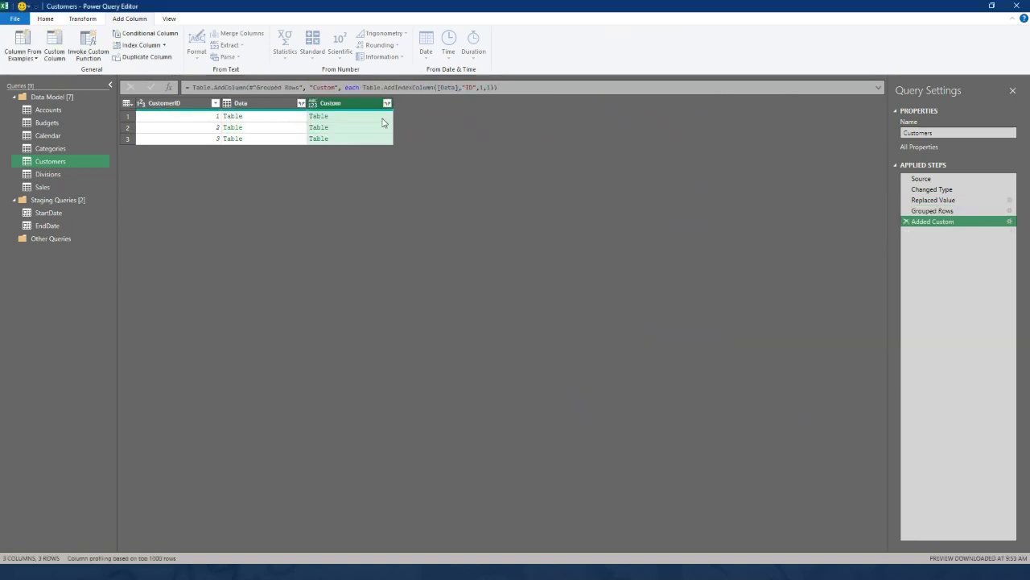
Compare the nested tables in the Custom and Data columns to check the added ID index per customer
click(384, 118)
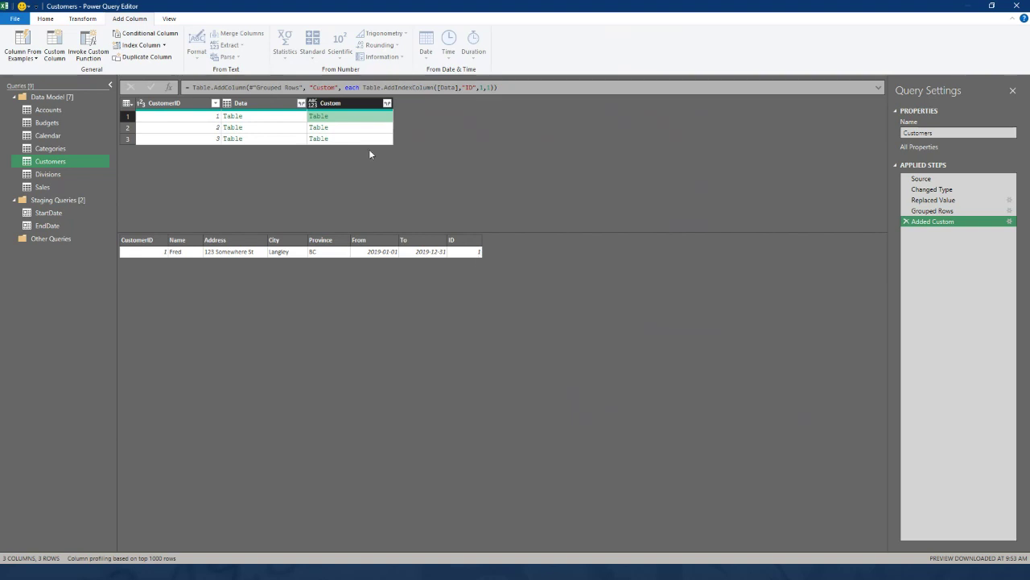
click(282, 119)
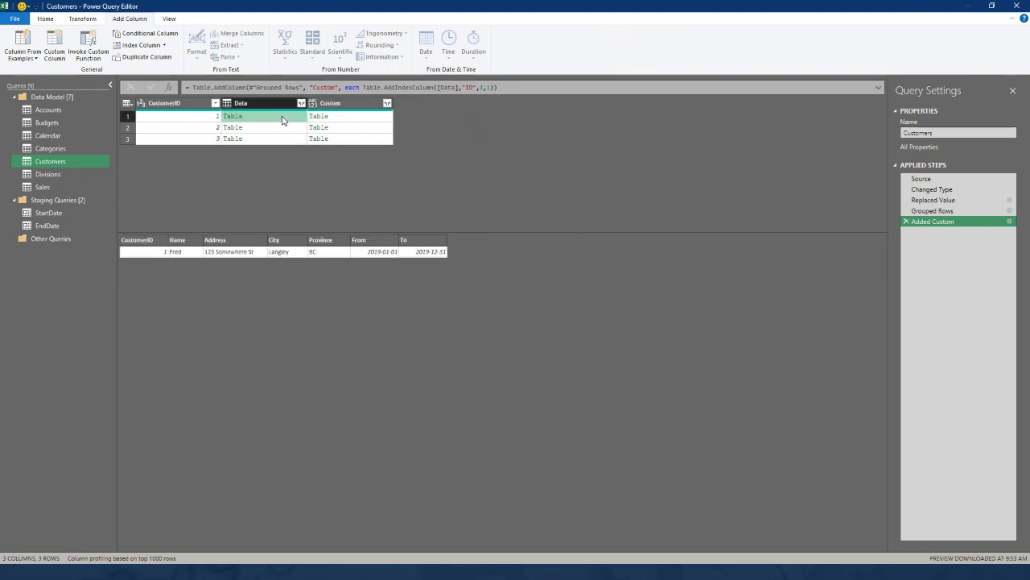
click(345, 120)
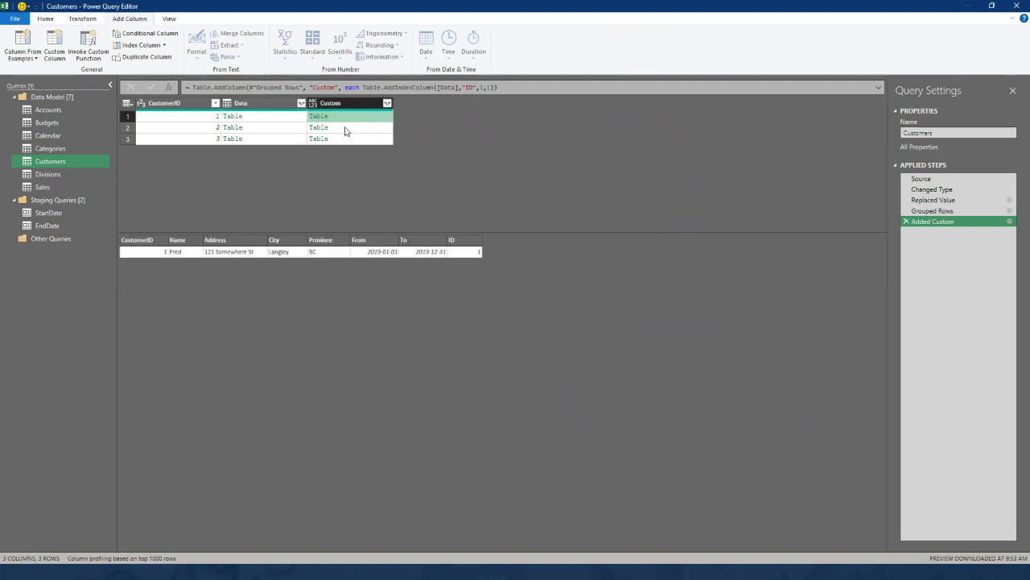
click(346, 129)
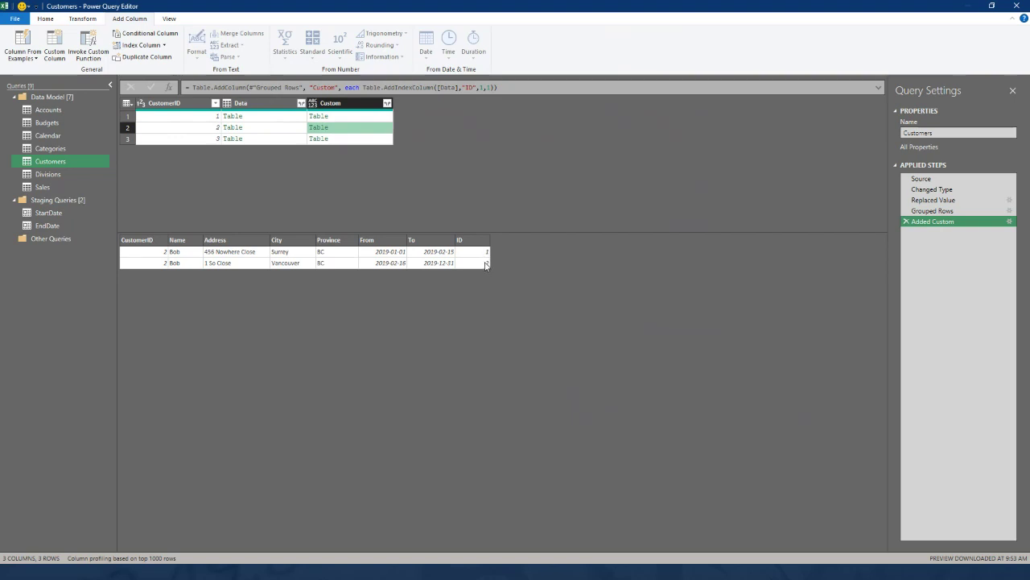
Keep only the Custom column and expand all its fields without the original column name as prefix
right_click(341, 104)
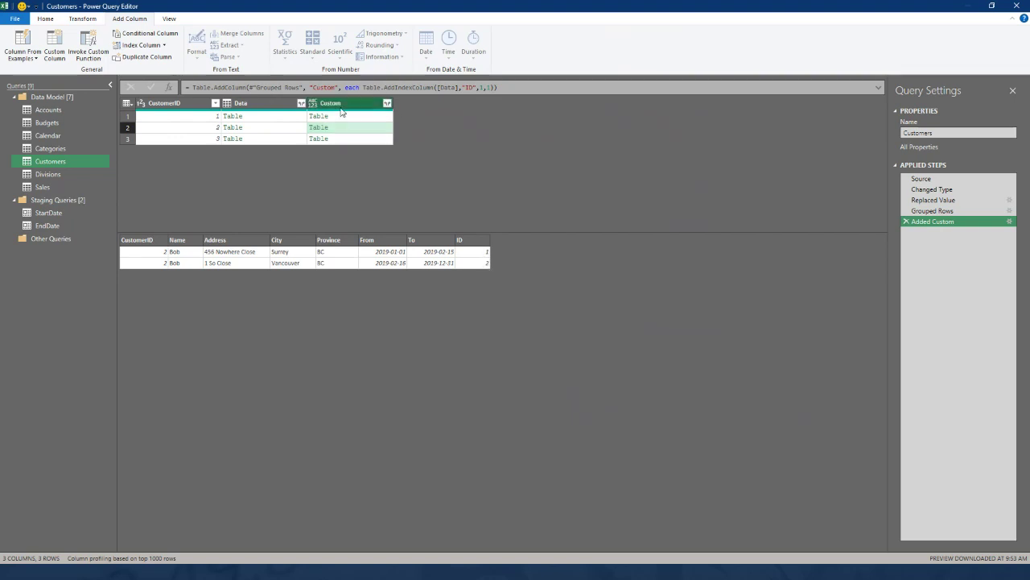
click(393, 143)
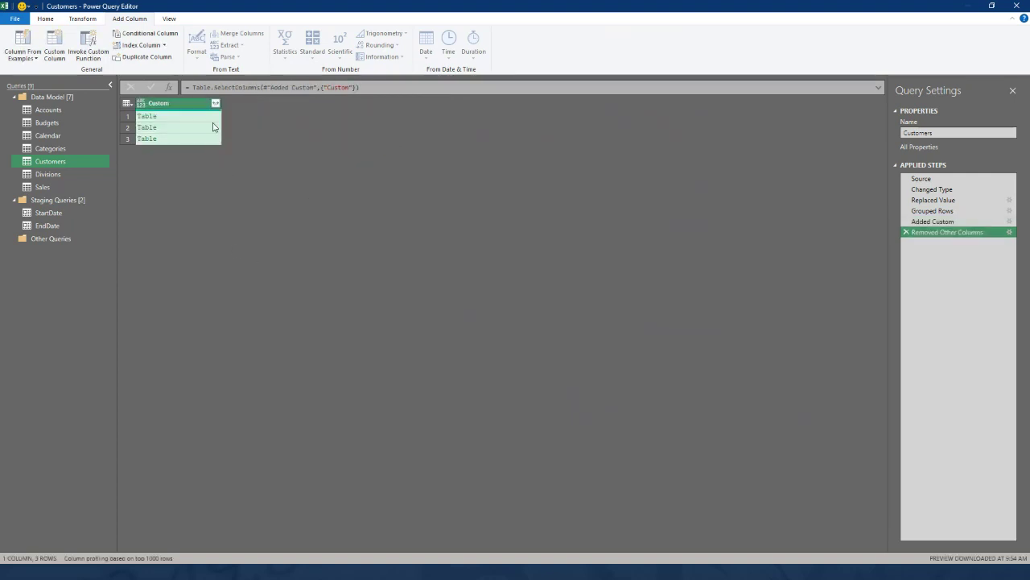
click(216, 104)
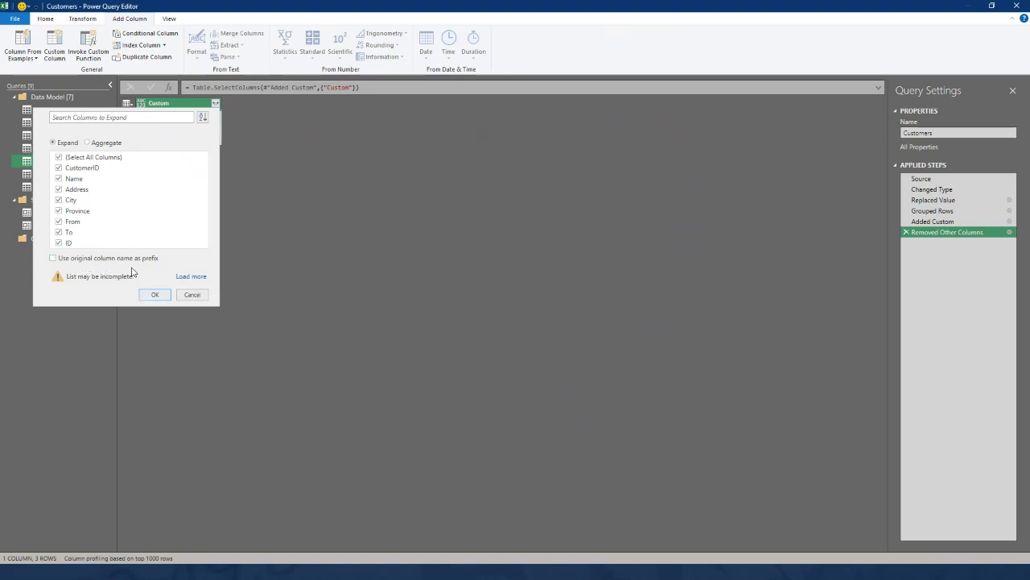
click(155, 295)
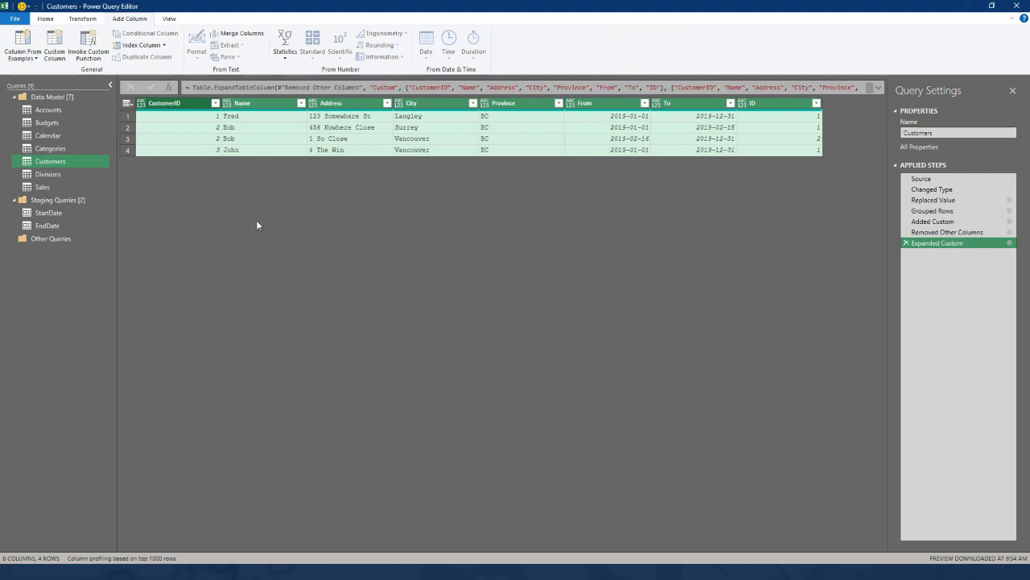
Add a column named Lnk_CustID that merges CustomerID and ID with a custom period separator, and remove the ID column
click(198, 106)
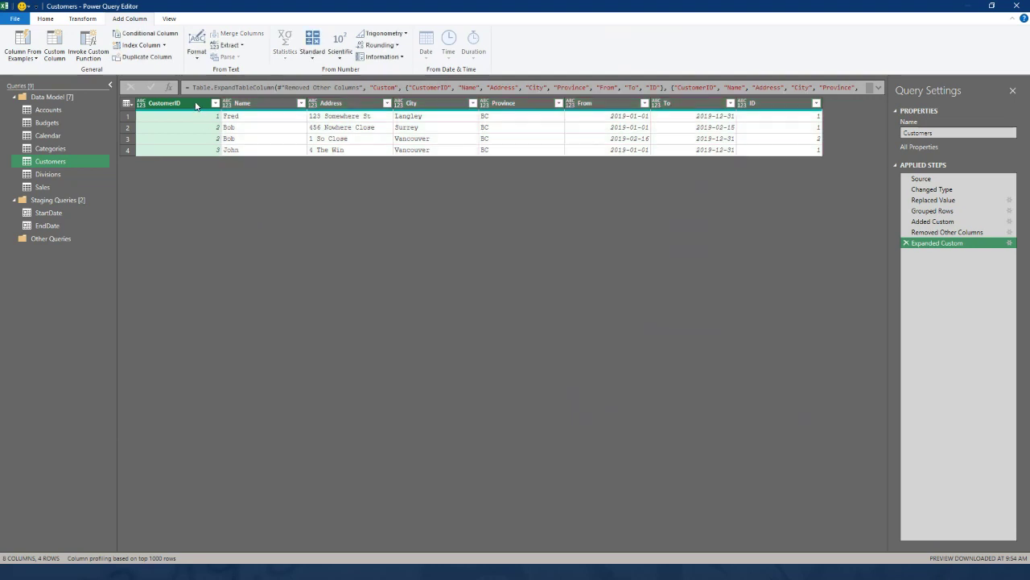
ctrl+click(777, 105)
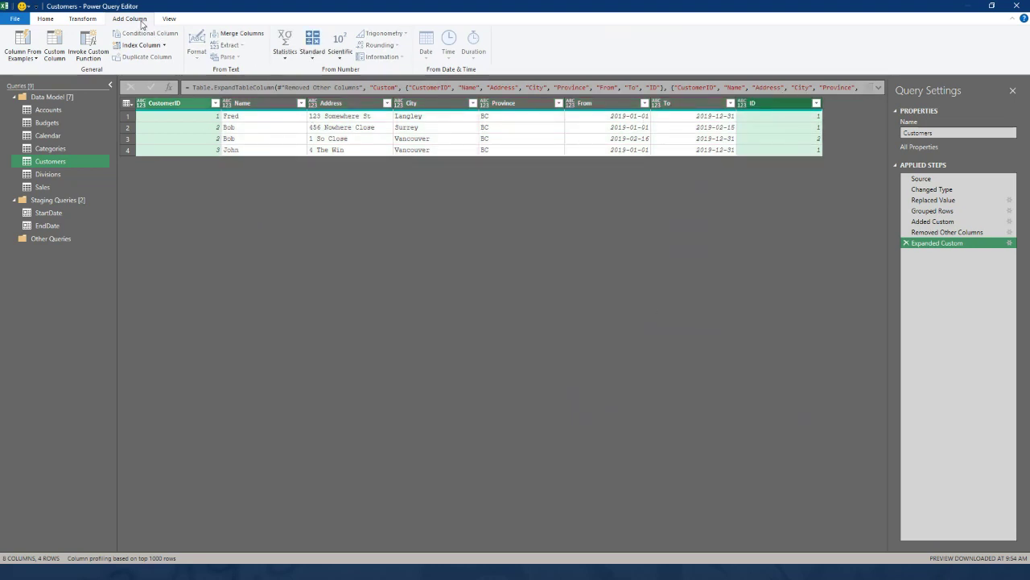
click(240, 37)
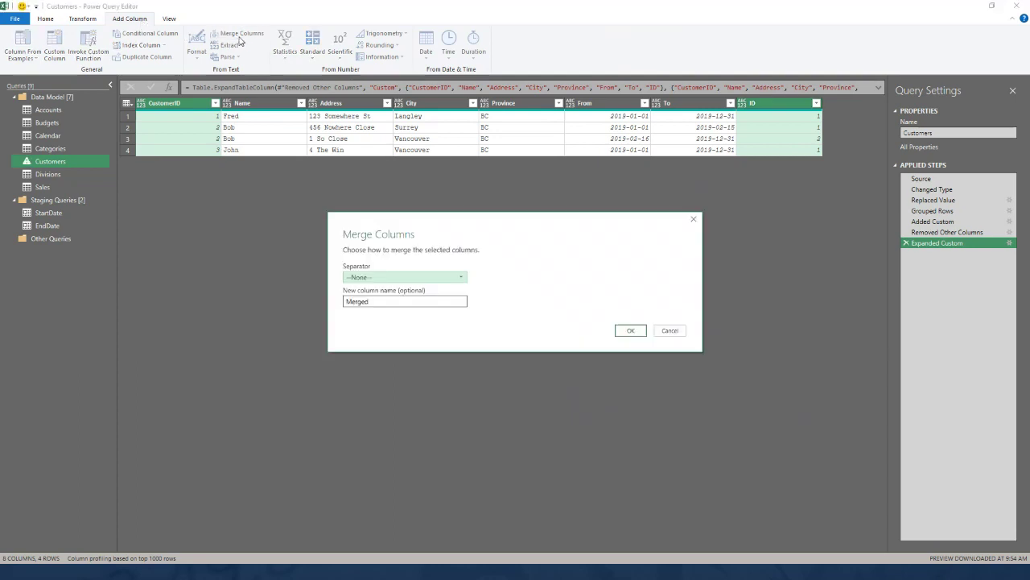
click(361, 277)
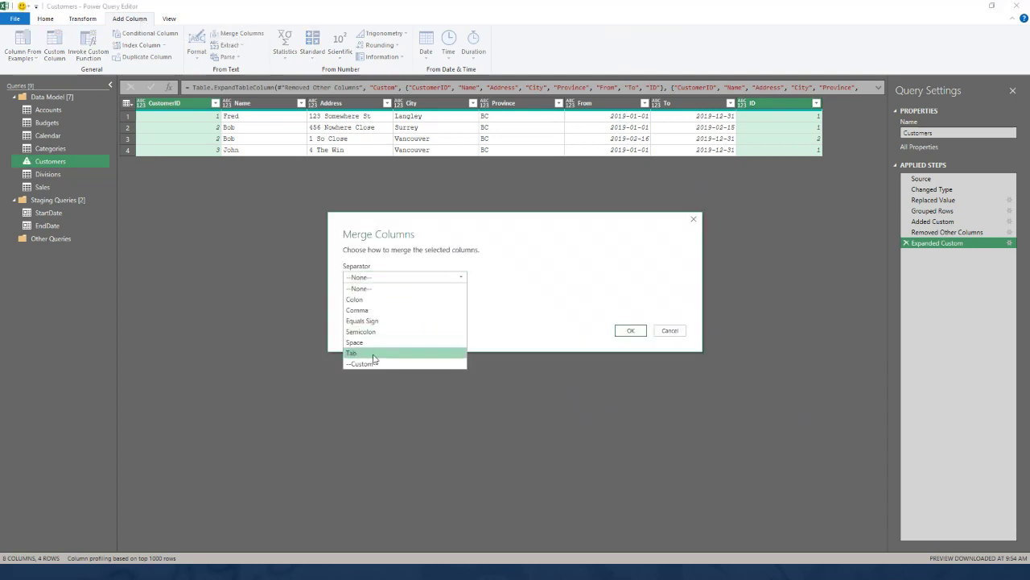
click(375, 362)
click(359, 291)
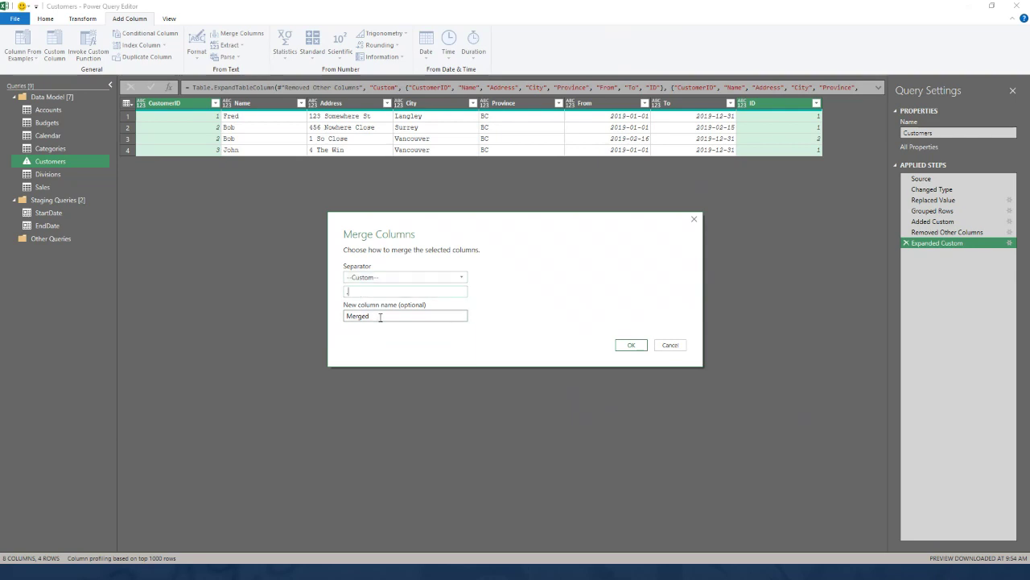
text(,)
key(Tab)
text(Lnk)
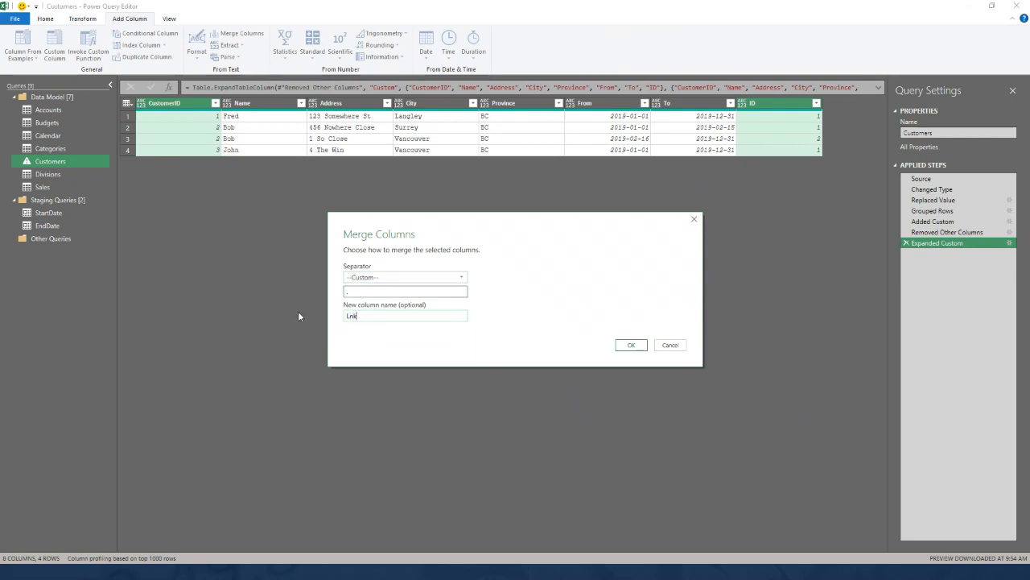
text(_CustID)
click(632, 346)
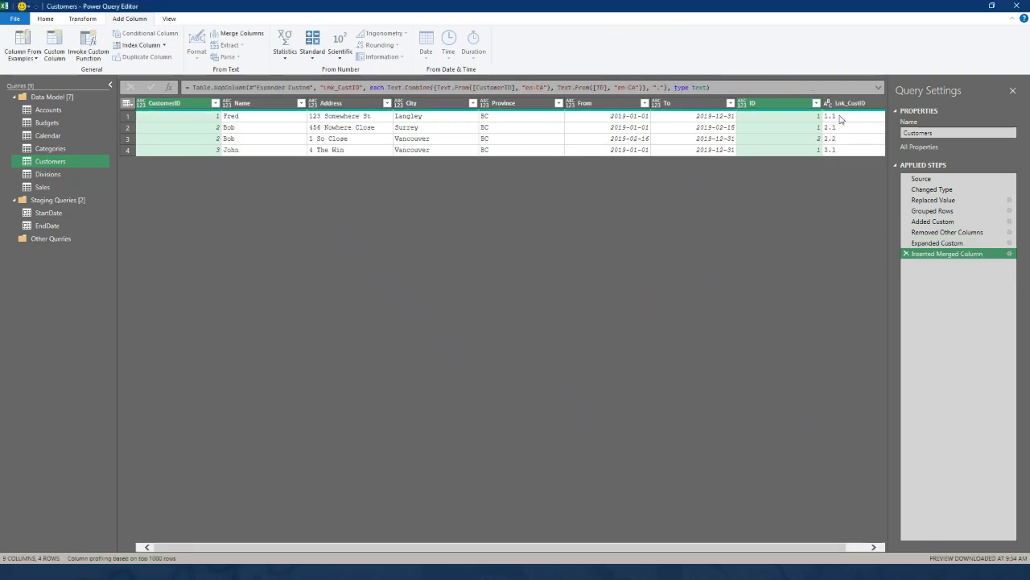
click(794, 105)
key(Delete)
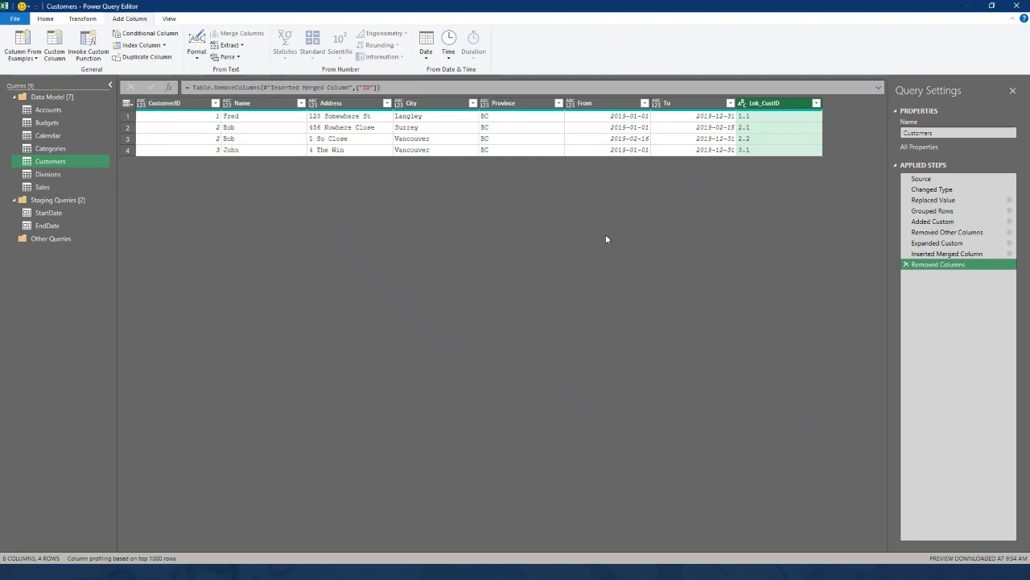
Detect the data types of all Customers columns and set Lnk_CustID to Currency, replacing its current type conversion
shift+click(198, 107)
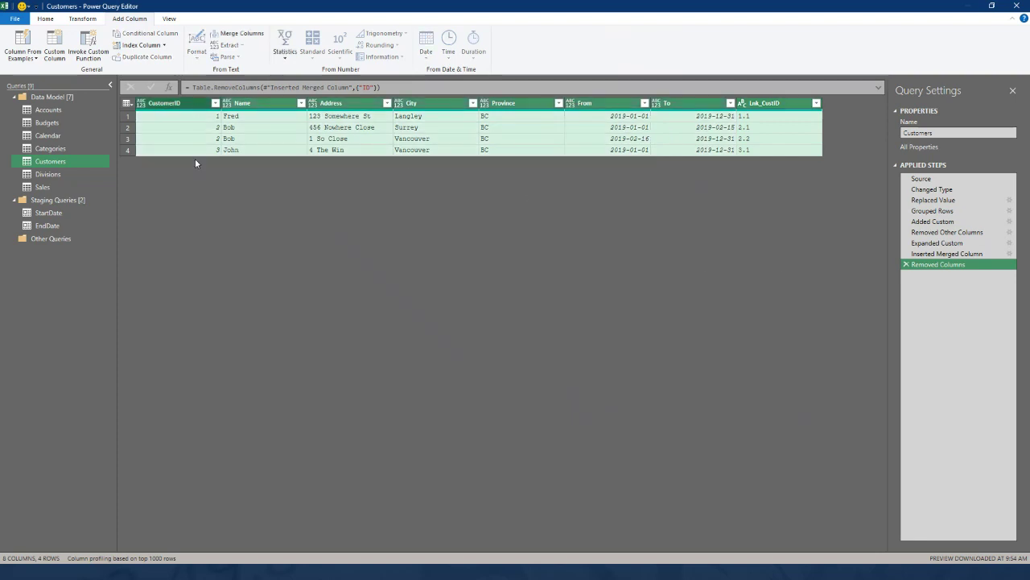
click(82, 19)
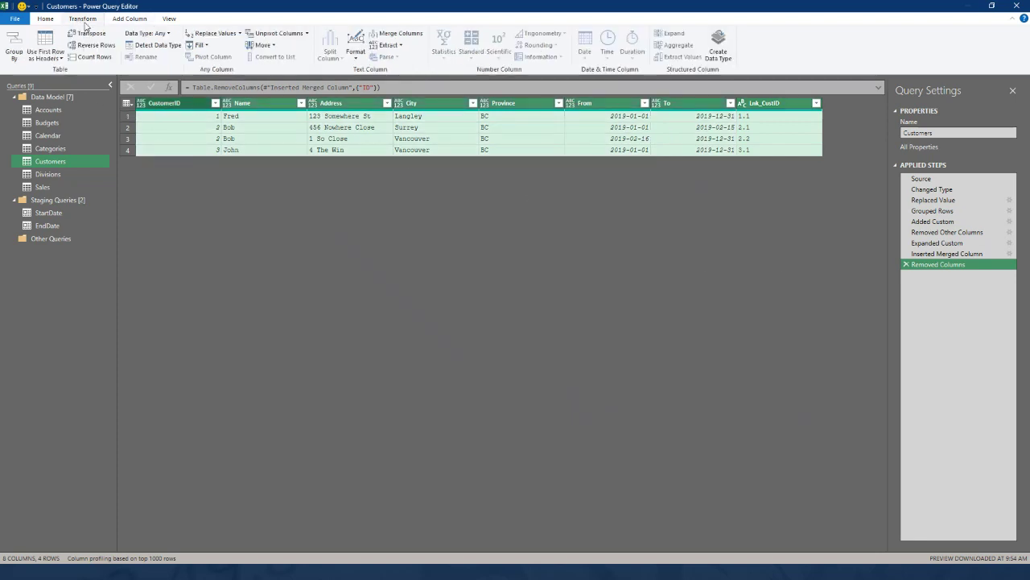
click(154, 48)
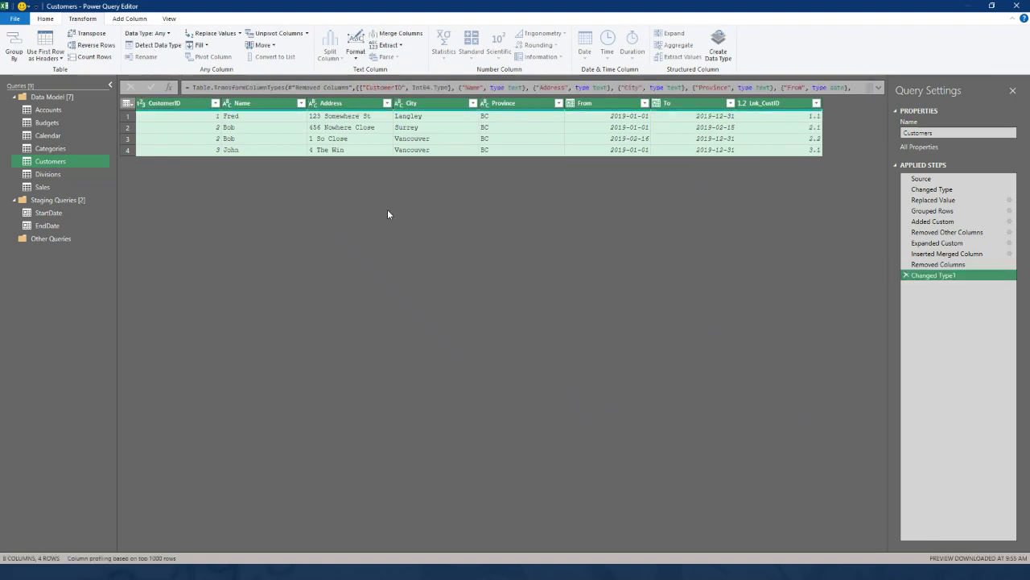
click(745, 107)
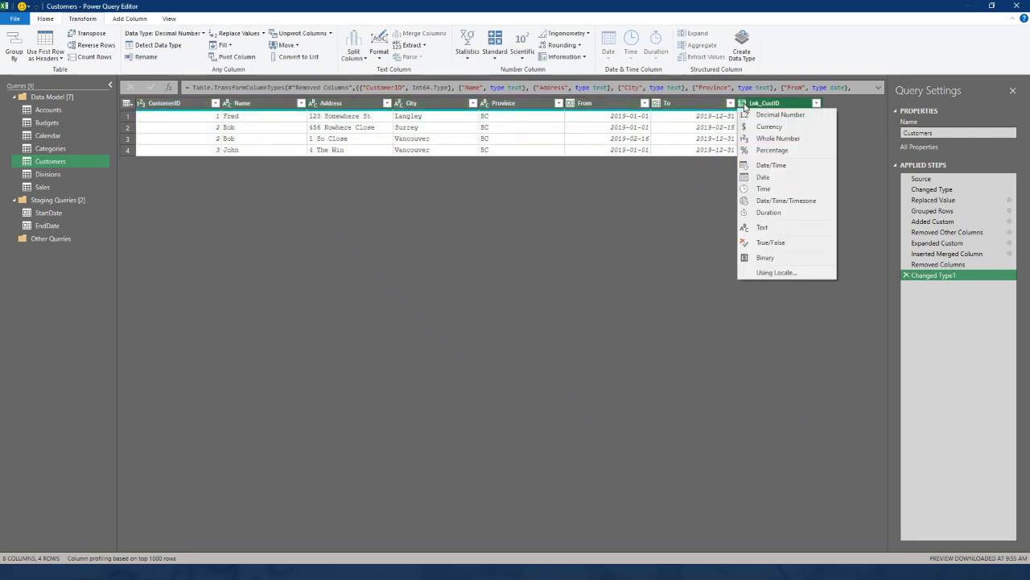
click(758, 128)
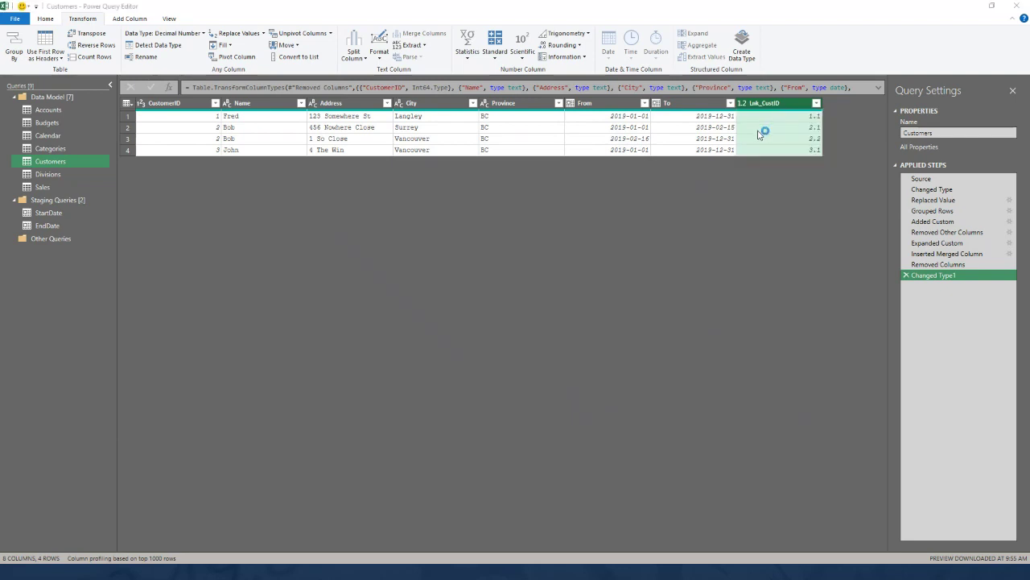
click(517, 315)
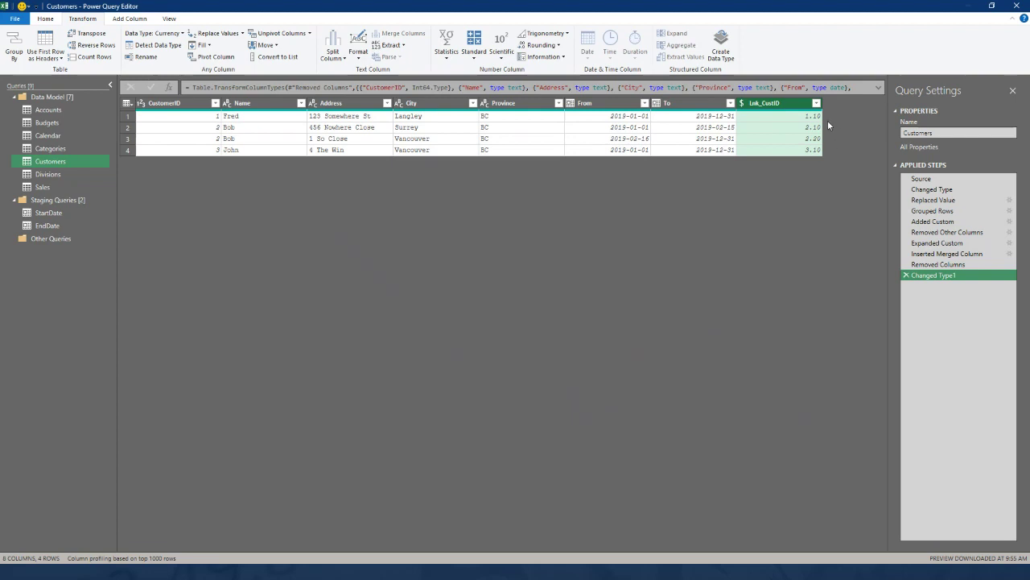
Inspect the underlying Lnk_CustID values in rows 2, 3 and 4 of the Customers query
click(811, 127)
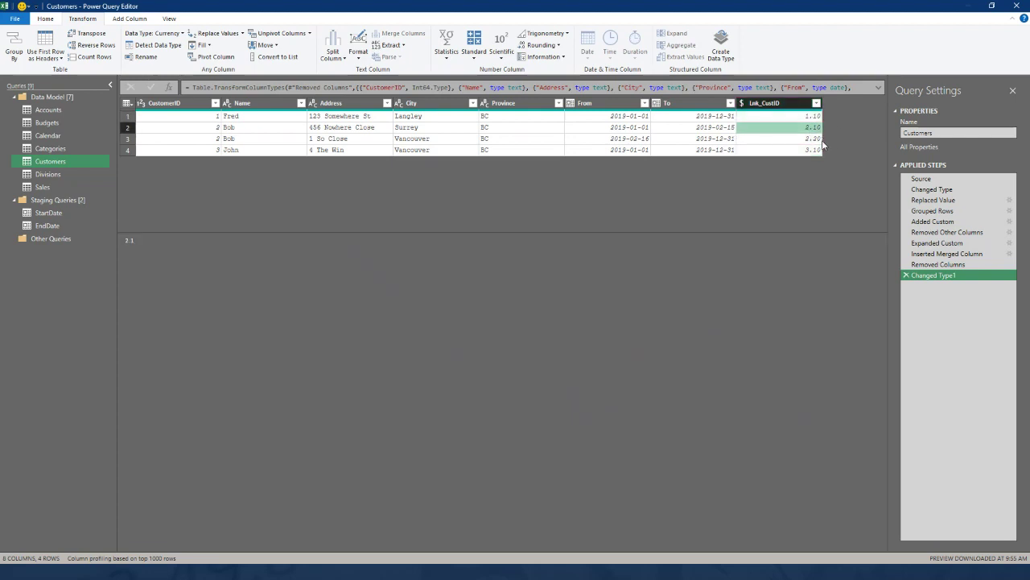
click(819, 138)
click(819, 149)
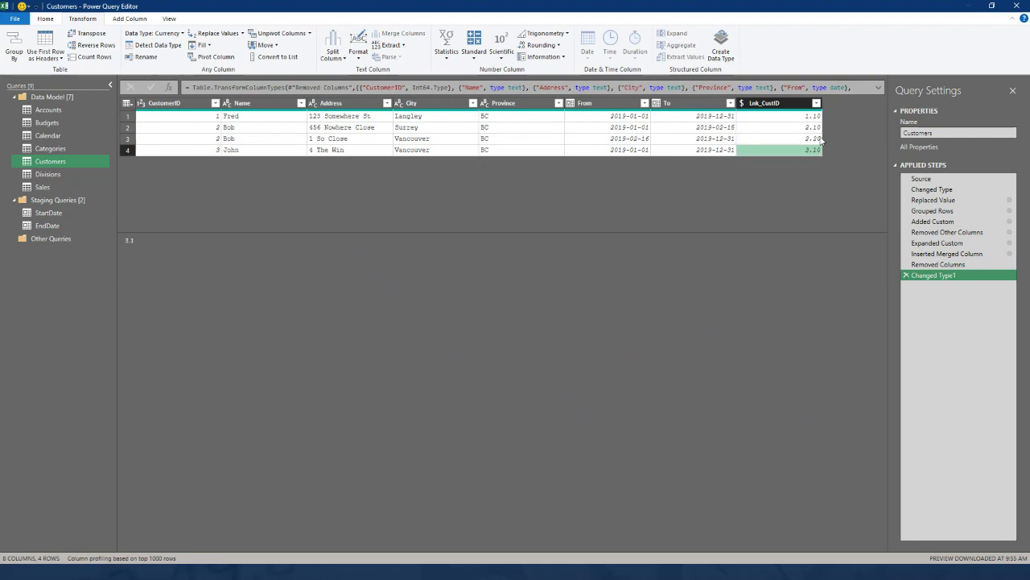
click(820, 129)
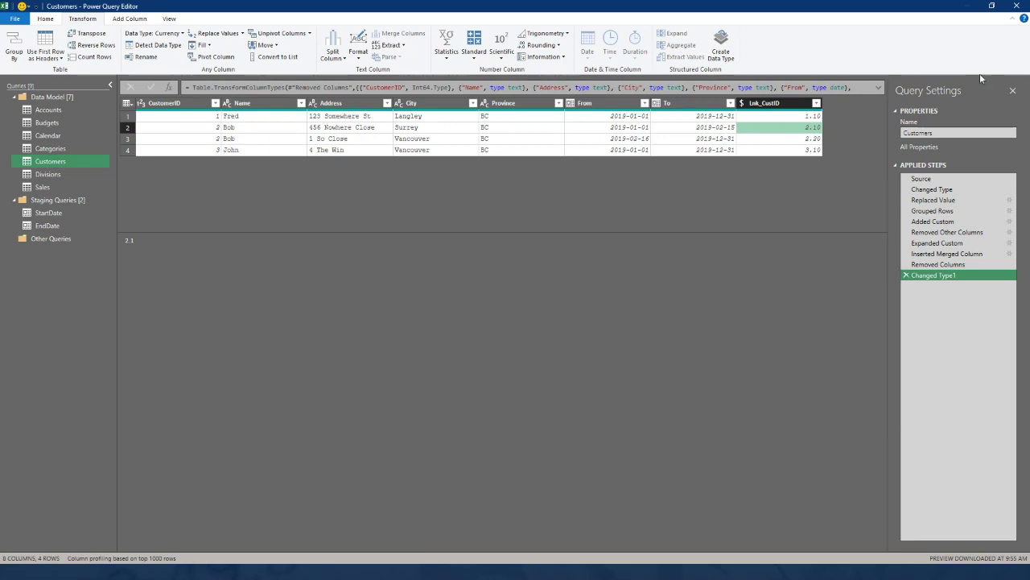
Close the query editor keeping the changes, and dismiss the refresh error for Customers
click(1019, 6)
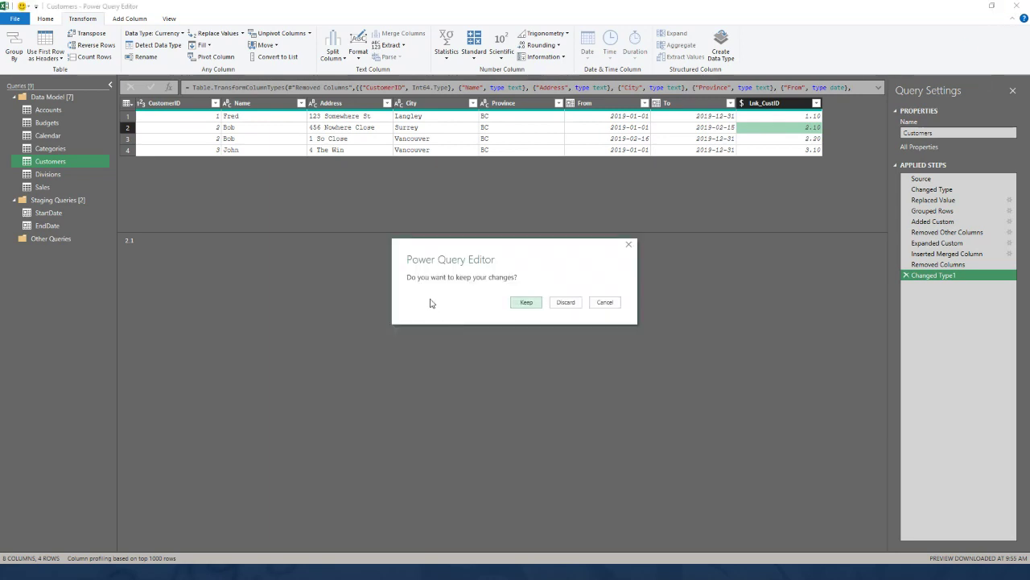
click(518, 303)
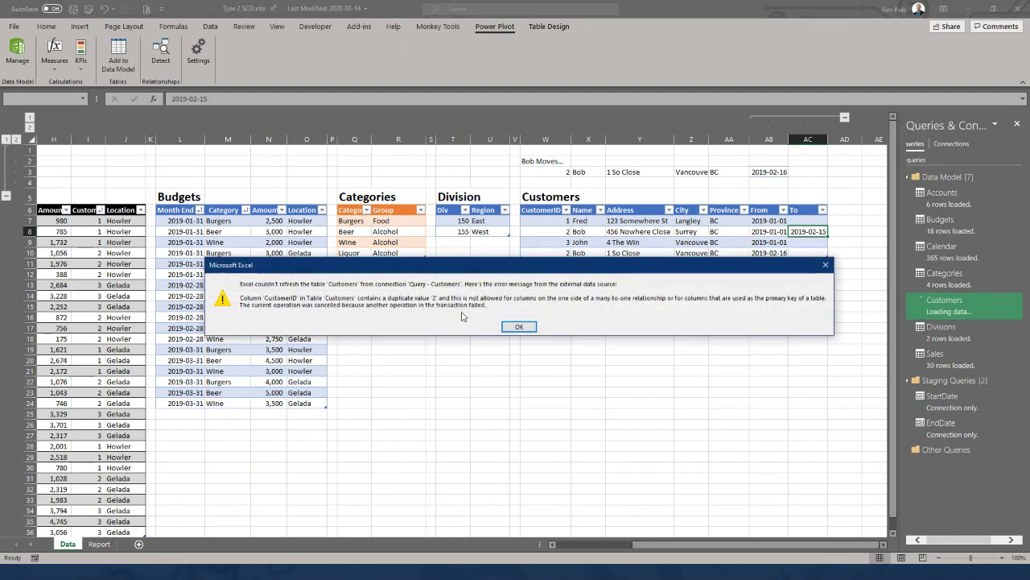
click(519, 326)
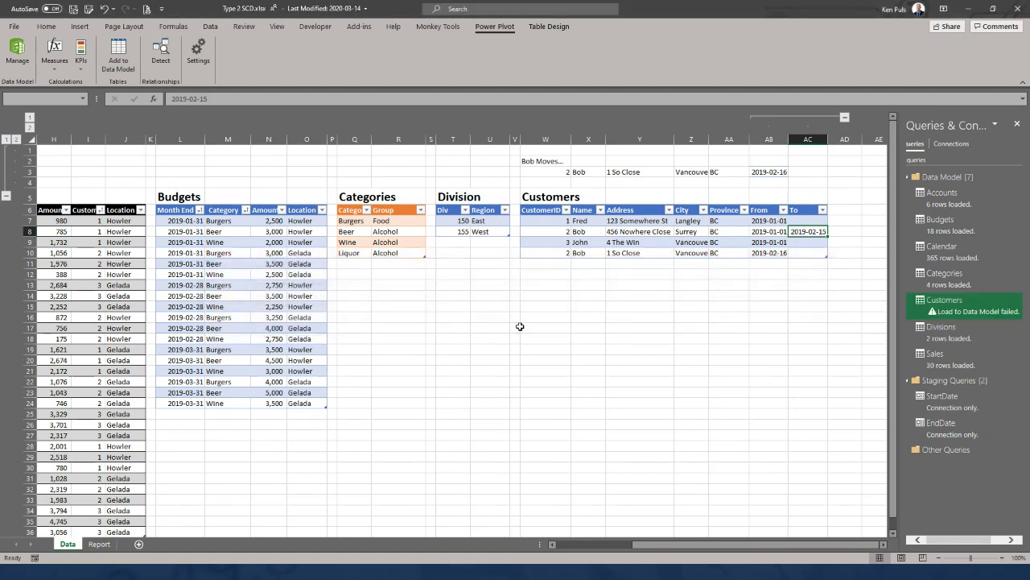
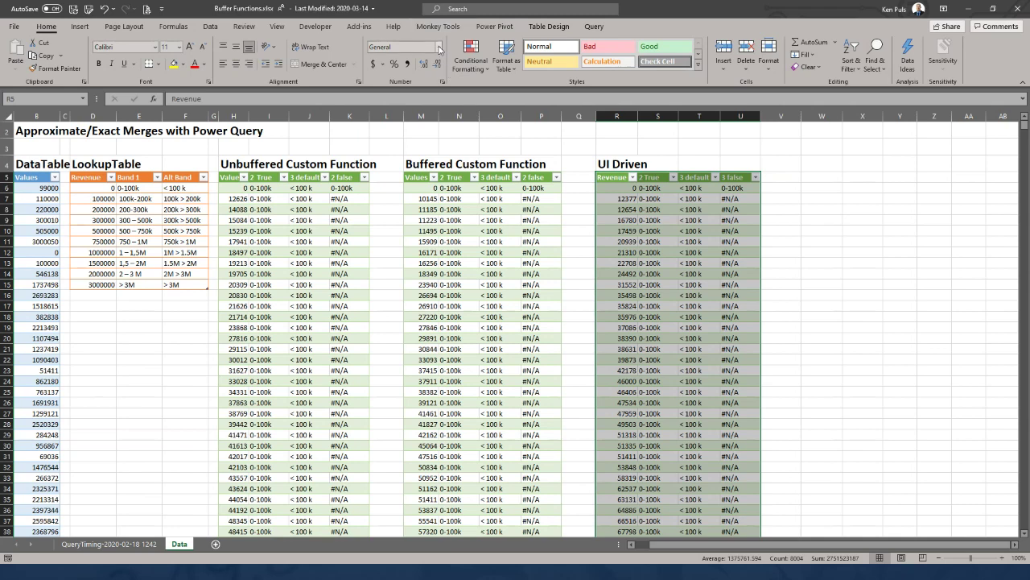
Open QuerySleuth for the Buffer Functions.xlsx workbook and hide its legend
click(438, 29)
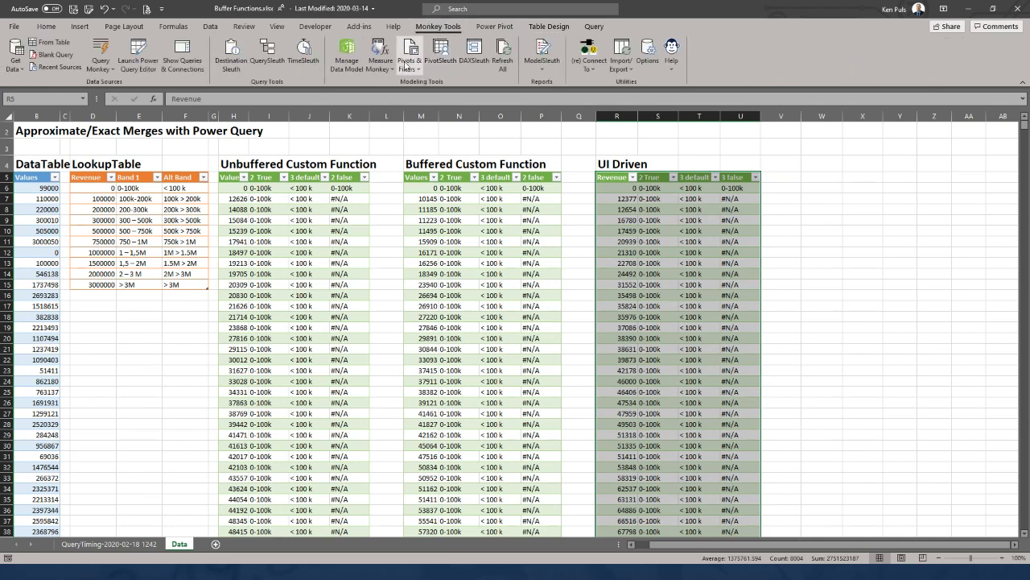
click(257, 60)
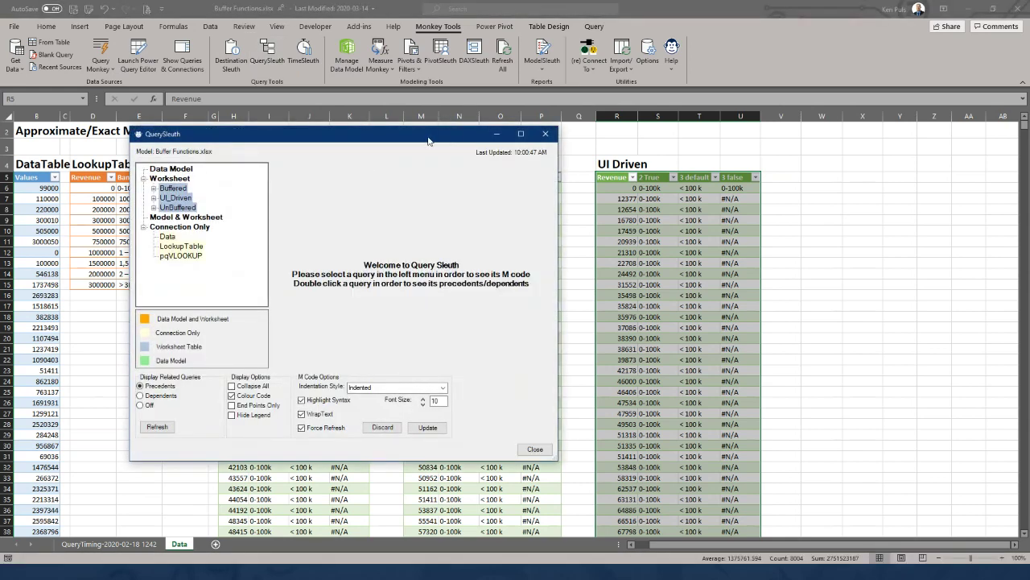
drag(414, 141, 507, 91)
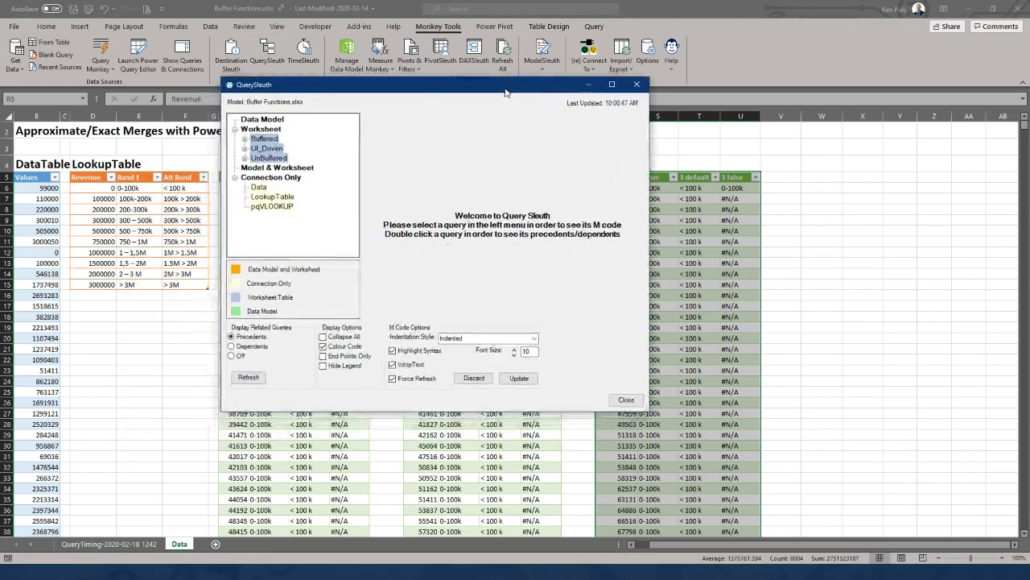
click(323, 366)
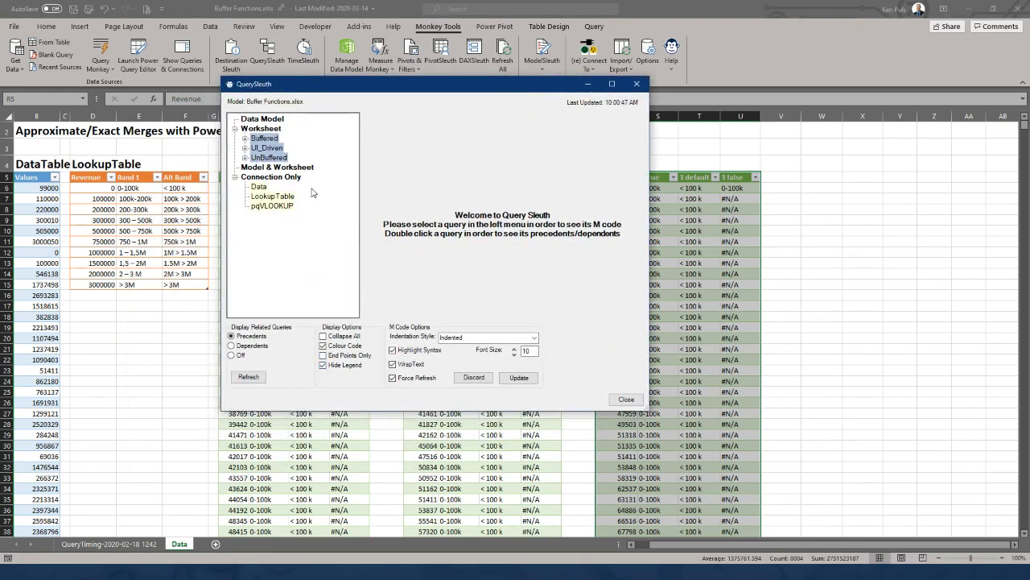
Display the M code of the UnBuffered query in an enlarged QuerySleuth window and read through it
click(276, 158)
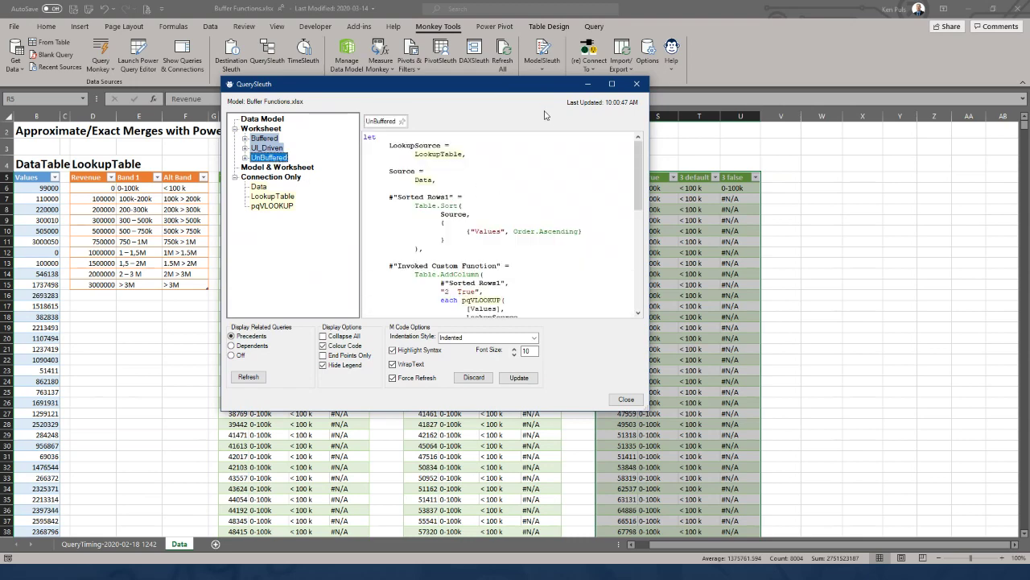
drag(522, 96, 508, 51)
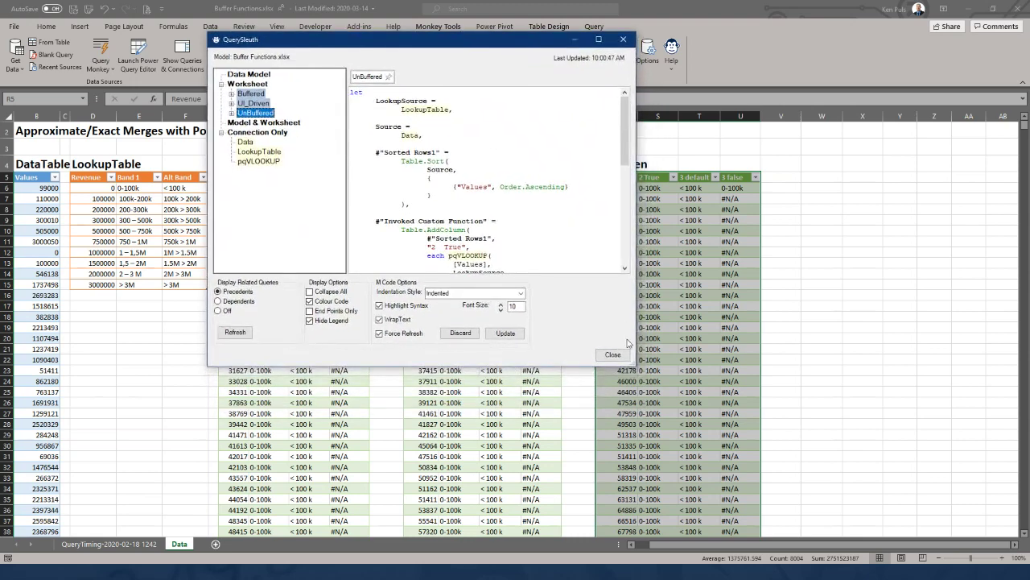
drag(633, 364, 808, 529)
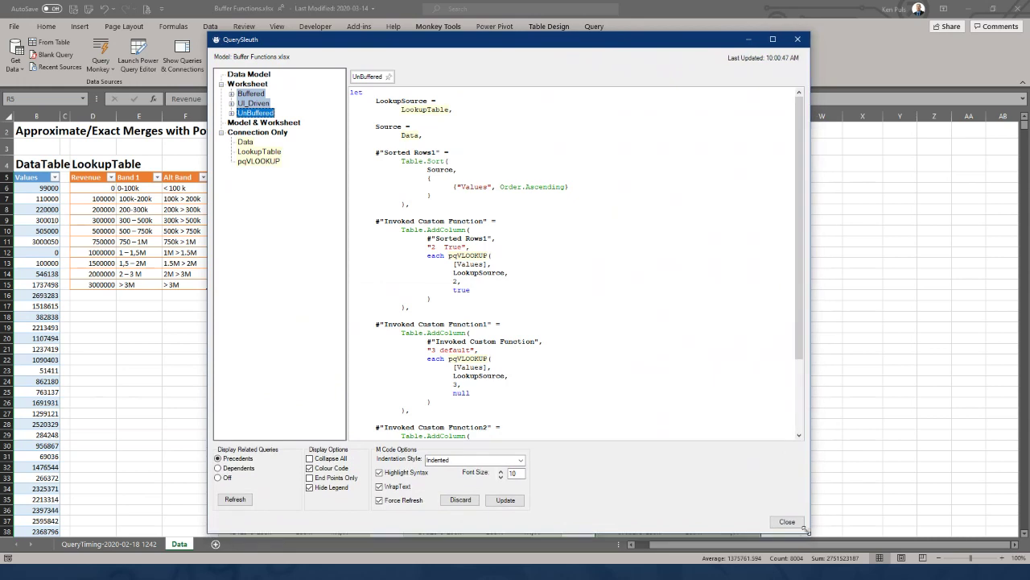
scroll(629, 353, down, 3)
scroll(628, 354, up, 3)
Read through the M code of the pqVLOOKUP function from its parameters to its end
click(259, 161)
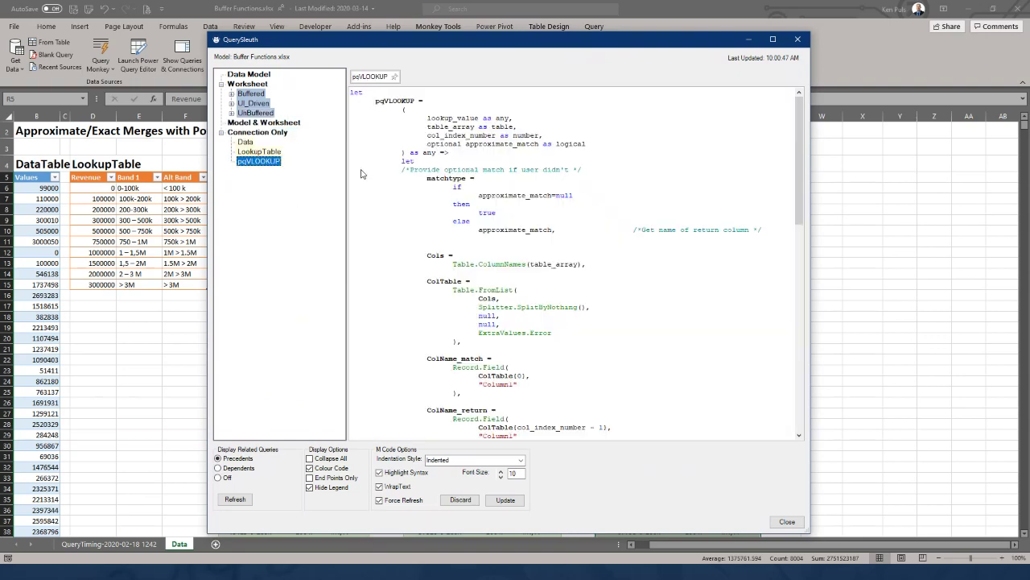
scroll(607, 222, down, 15)
scroll(607, 222, down, 5)
scroll(611, 225, up, 10)
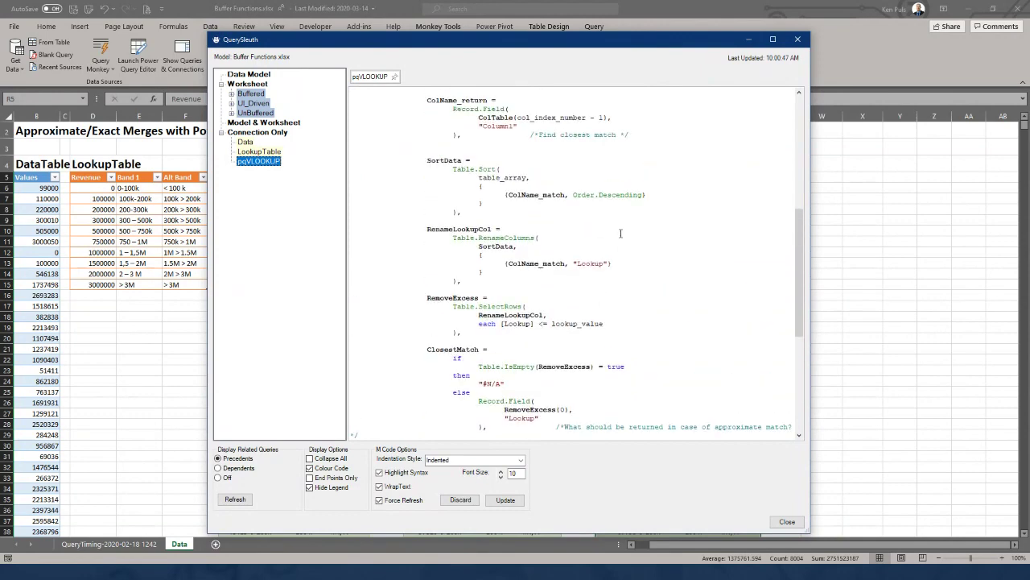
scroll(621, 234, up, 10)
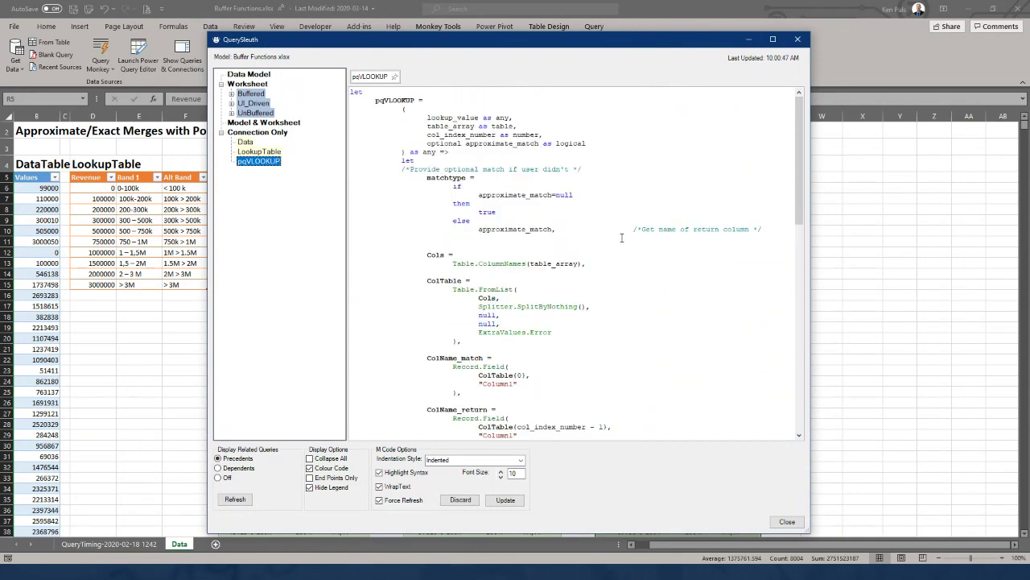
Review the pqVLOOKUP calls in the UnBuffered query against the worksheet table, and check the query's precedents
click(270, 112)
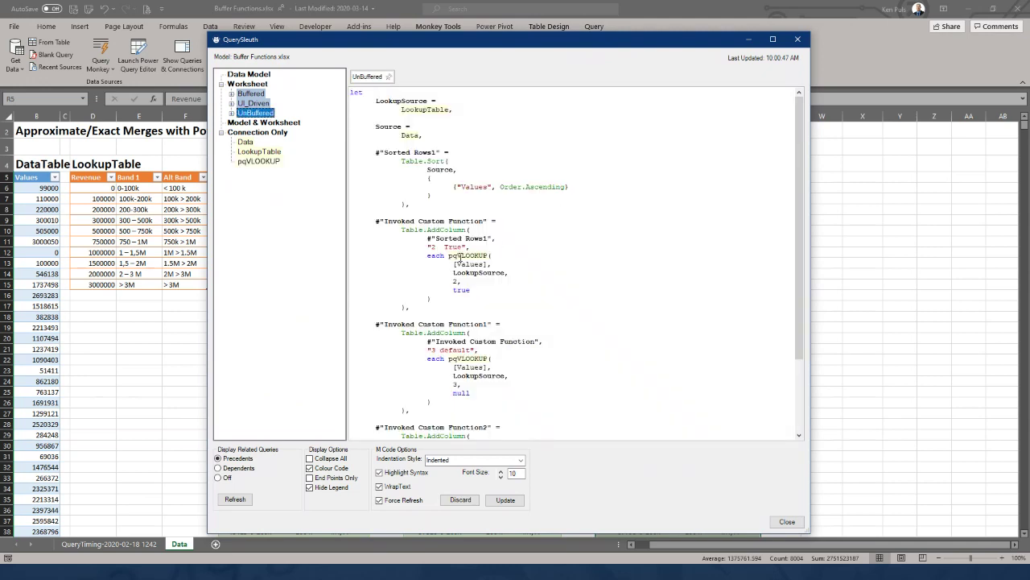
scroll(494, 324, down, 4)
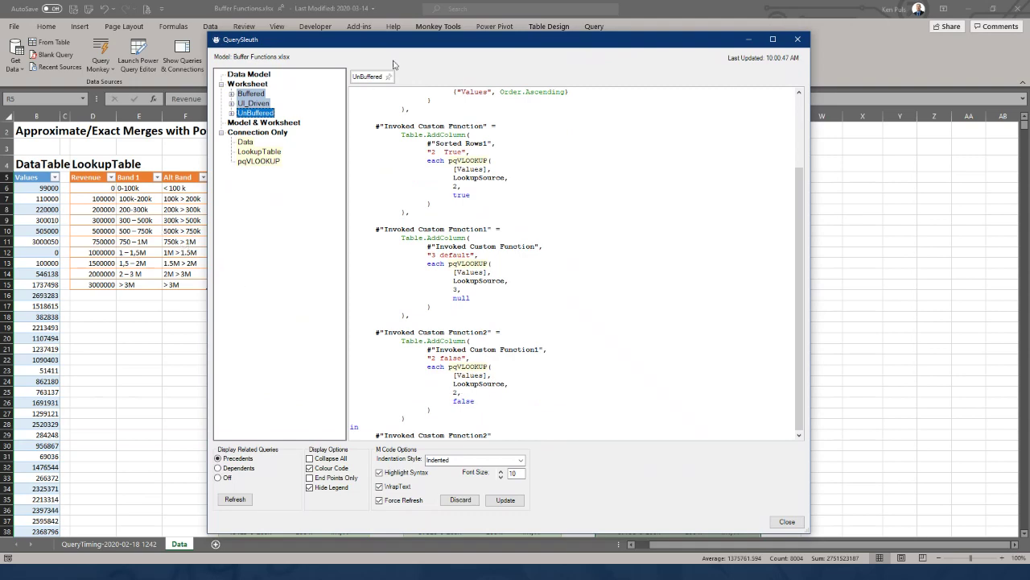
drag(414, 42, 714, 33)
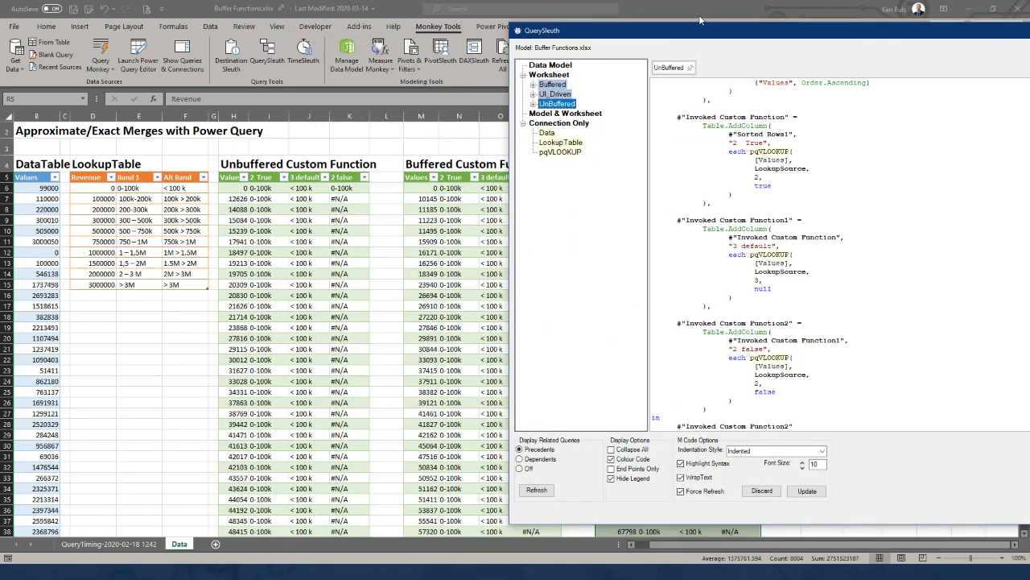
drag(699, 30, 457, 46)
scroll(451, 161, up, 3)
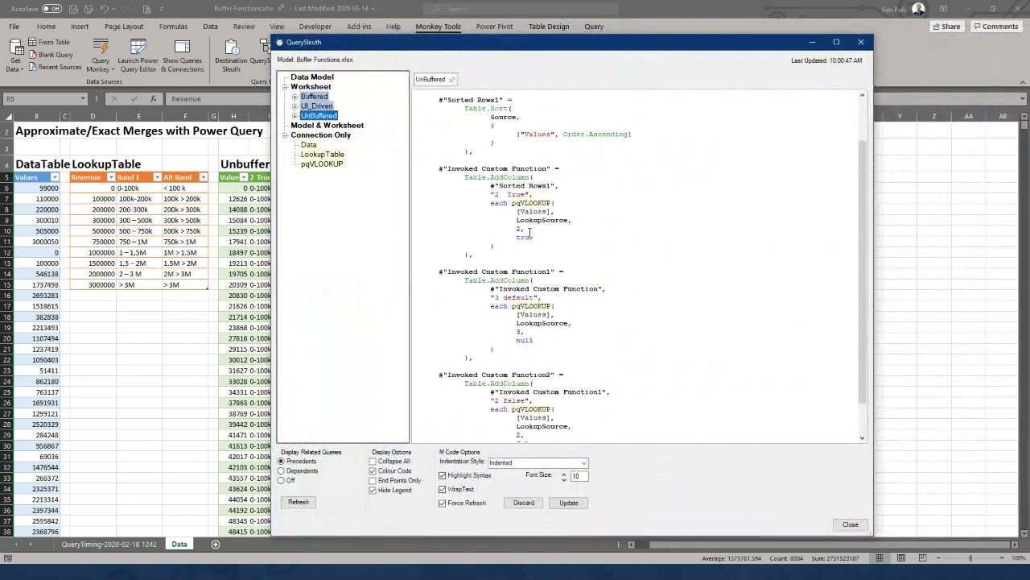
click(294, 116)
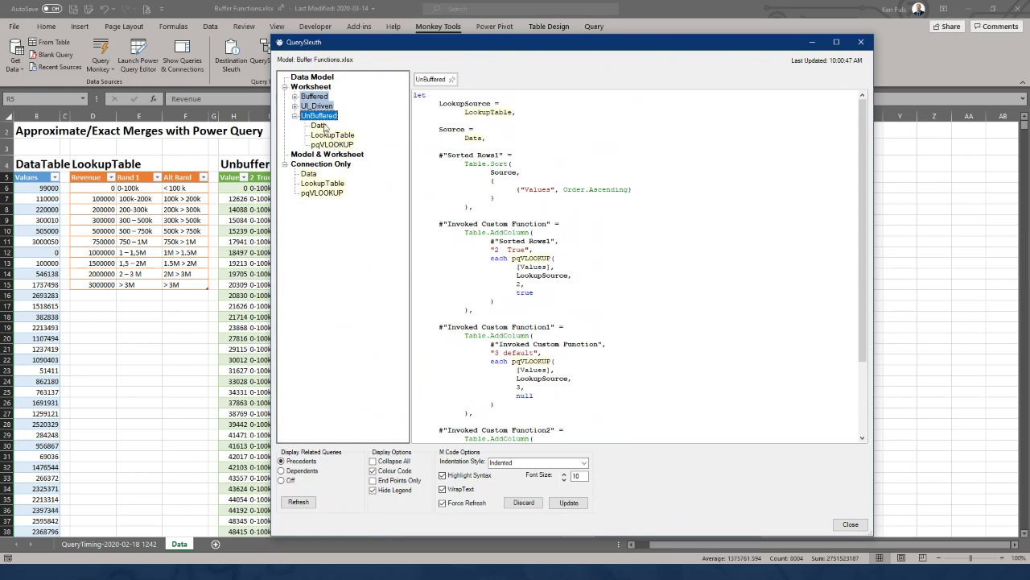
click(295, 116)
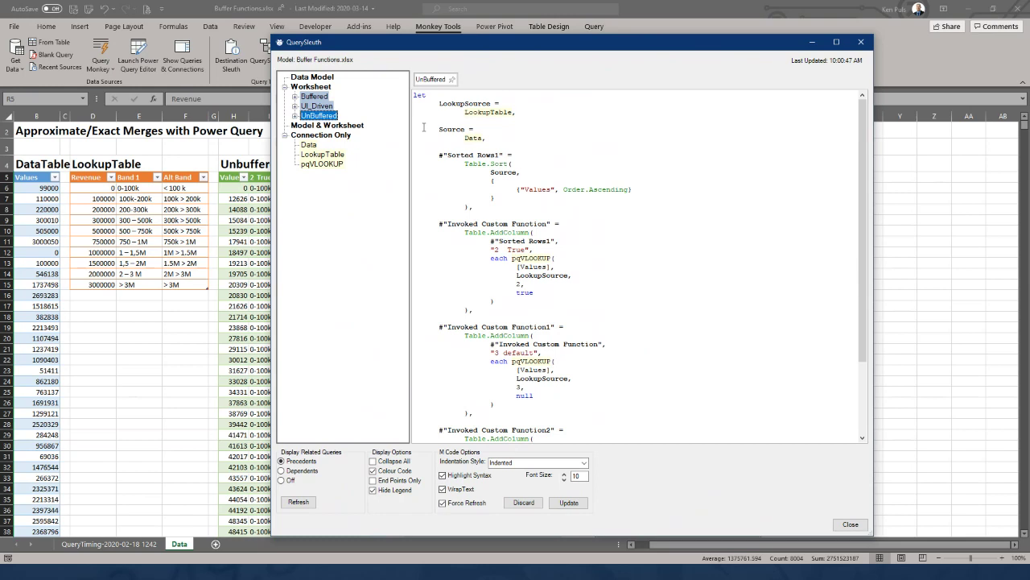
Compare the LookupSource step of the UnBuffered query with the Table.Buffer version in the Buffered query, and close QuerySleuth
drag(465, 112, 516, 113)
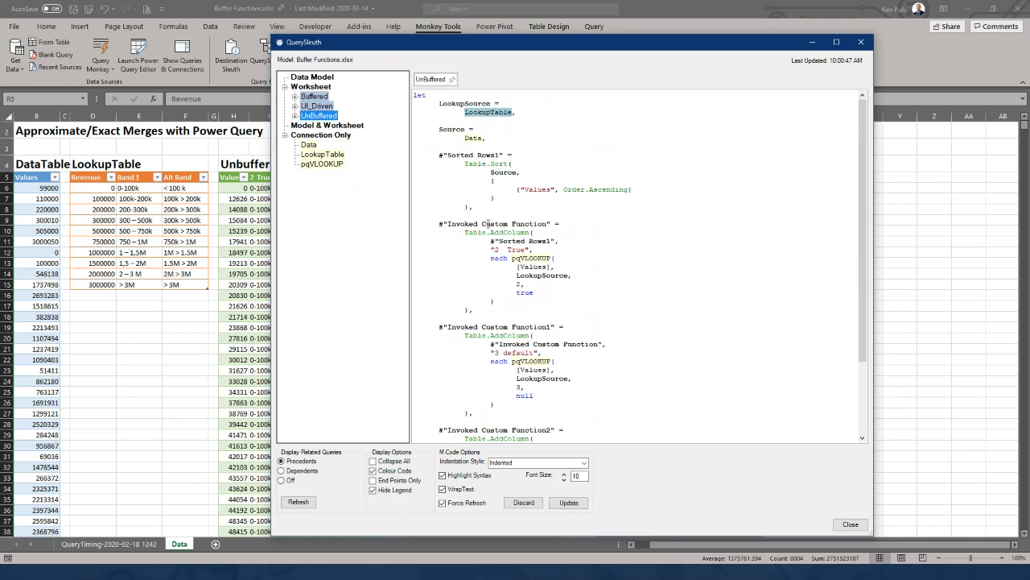
click(309, 97)
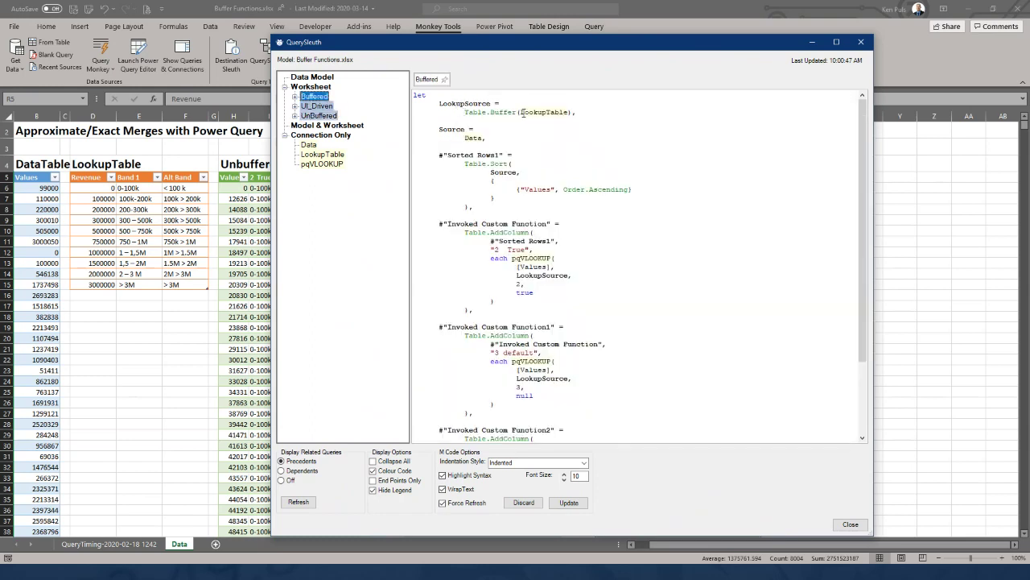
drag(467, 113, 521, 114)
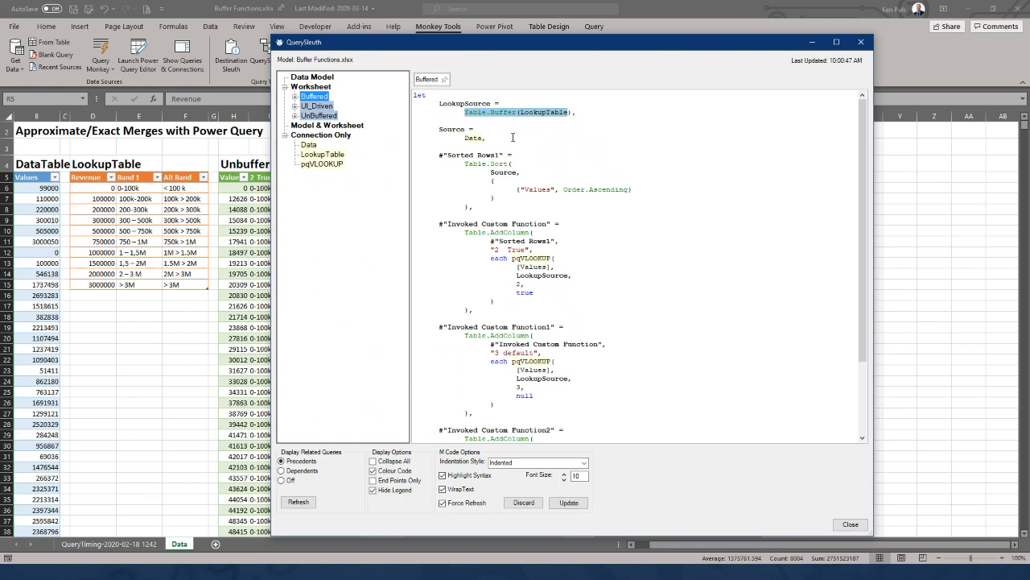
click(332, 118)
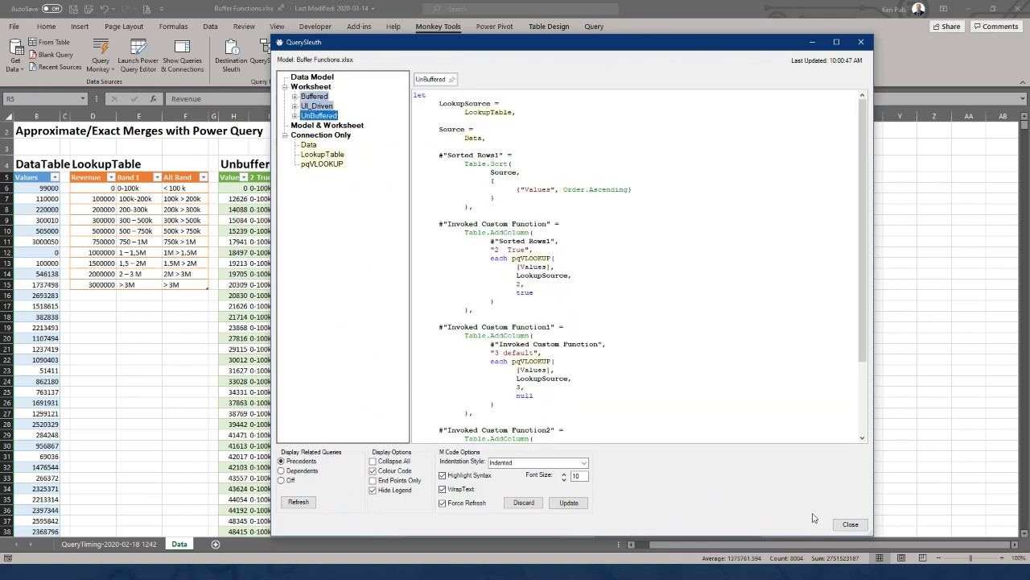
click(850, 525)
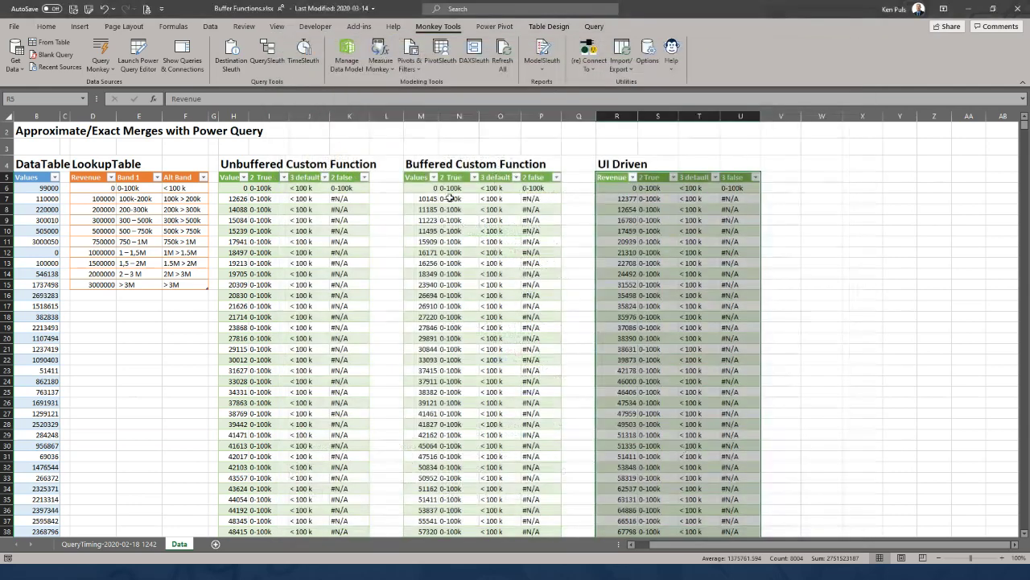
Time the Buffered and UnBuffered query refreshes in TimeSleuth, charting the variation over 5 trials
click(310, 60)
drag(341, 29, 594, 56)
click(289, 103)
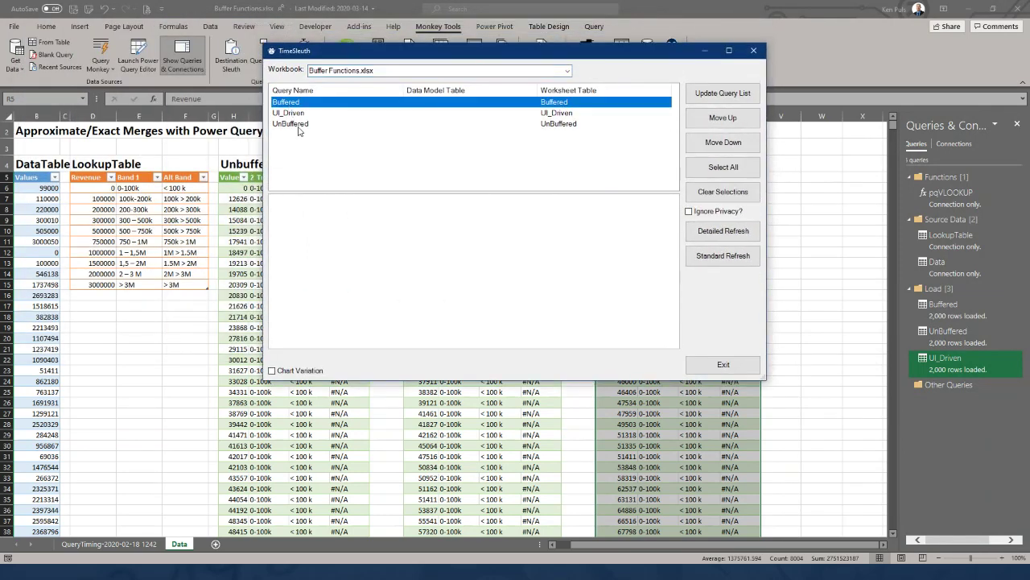
click(295, 124)
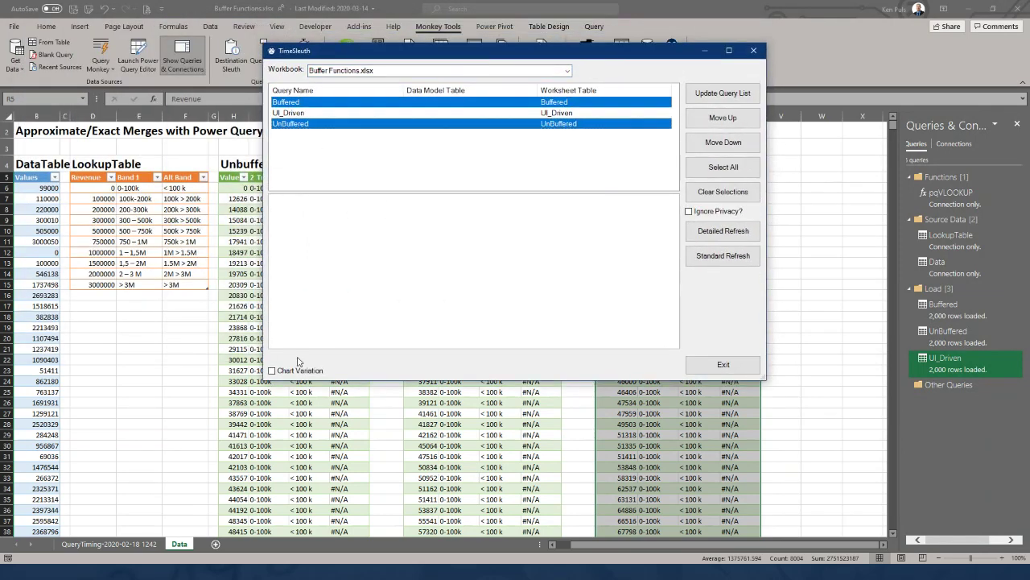
click(273, 370)
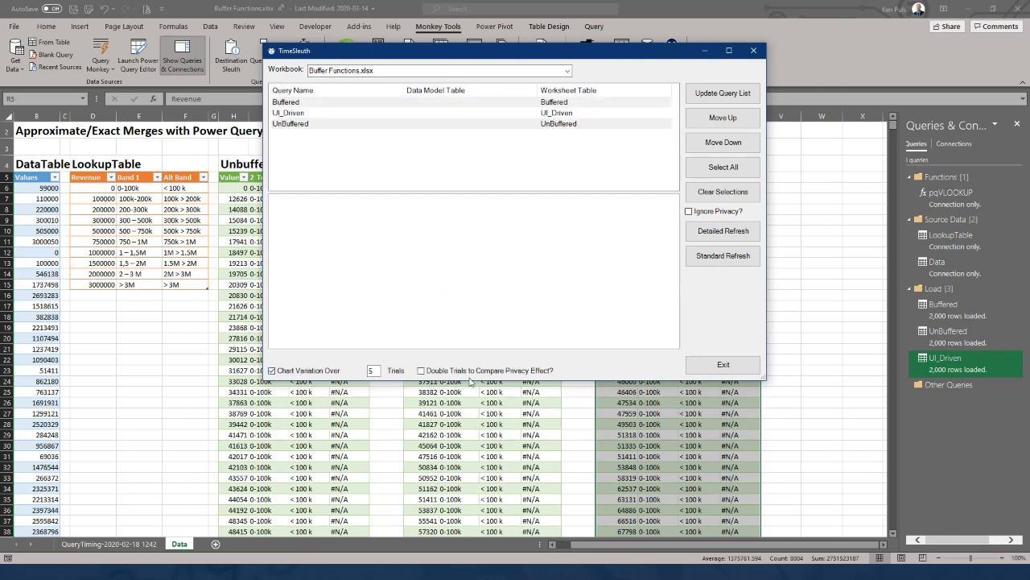
click(705, 240)
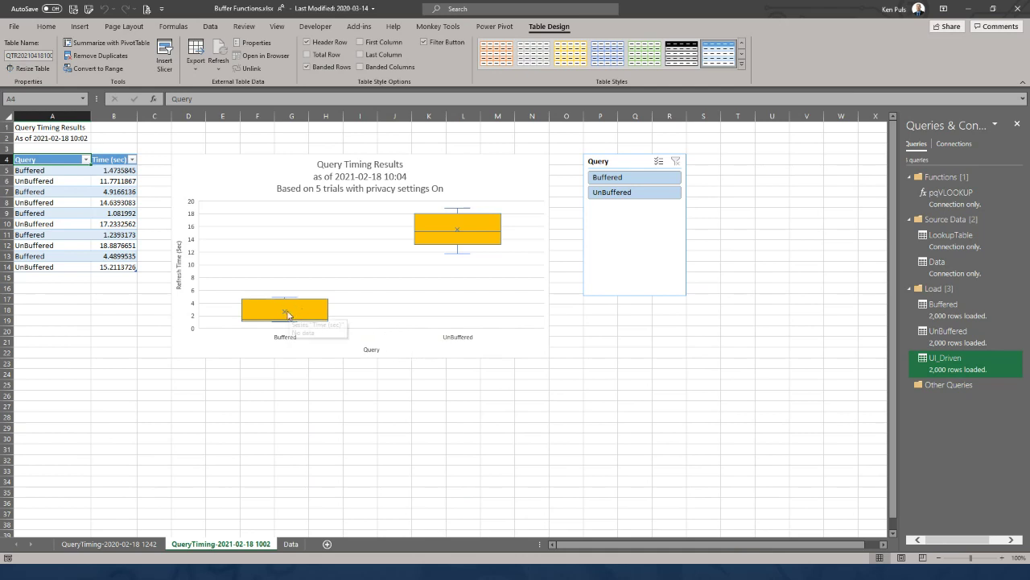
Compare the Buffered and UnBuffered refresh times in the box-and-whisker chart of the new timing results
mouse_move(286, 314)
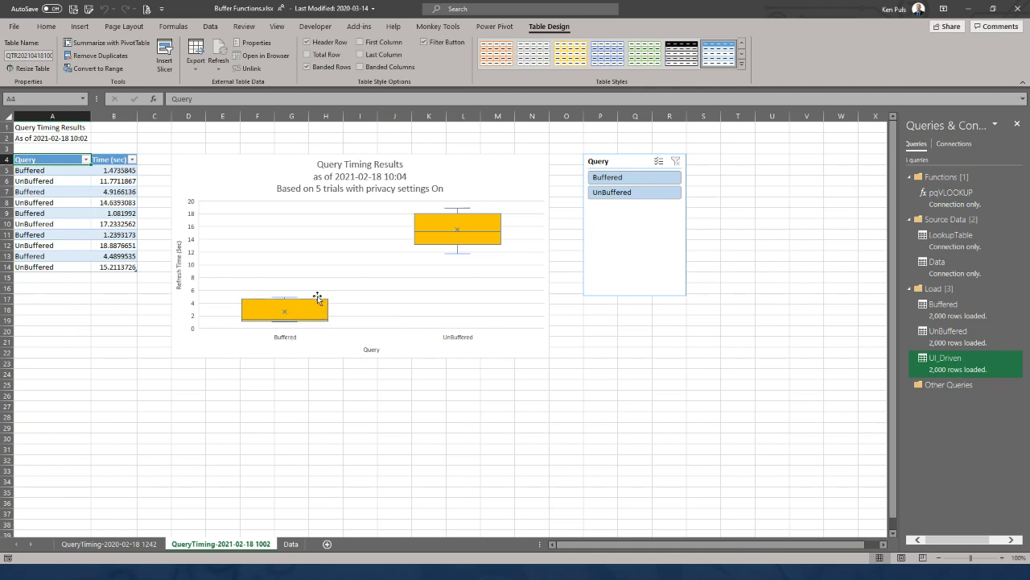
mouse_move(320, 324)
mouse_move(459, 232)
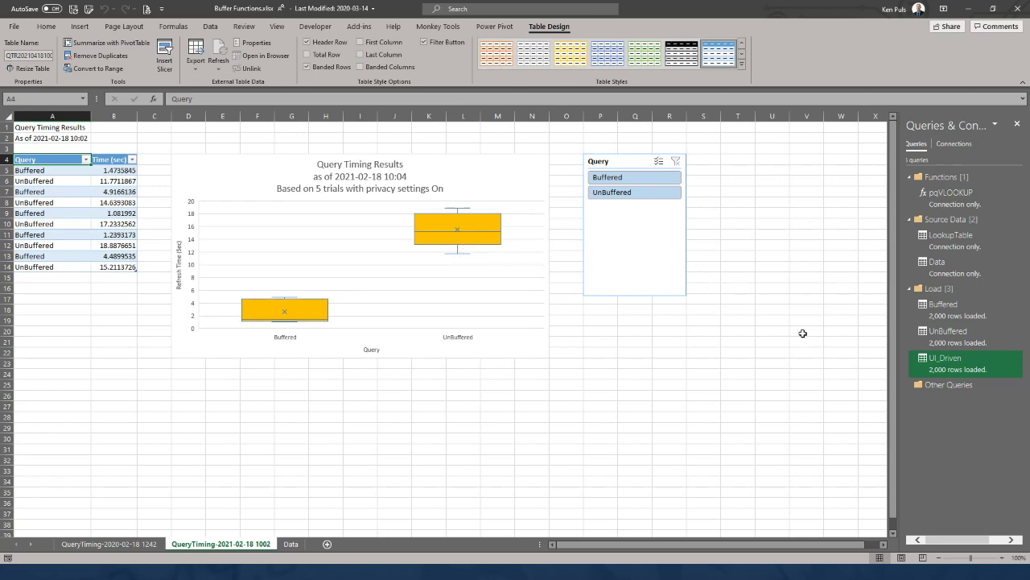
Open the UnBuffered query for editing and review its steps from LookupSource to the first Invoked Custom Function, including that function's settings
click(941, 343)
double_click(941, 343)
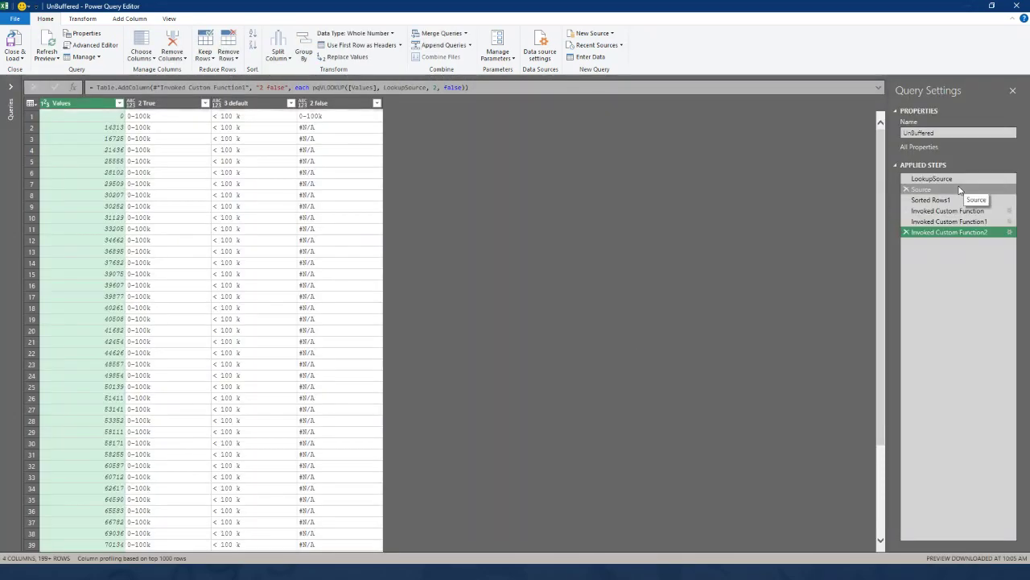
click(957, 179)
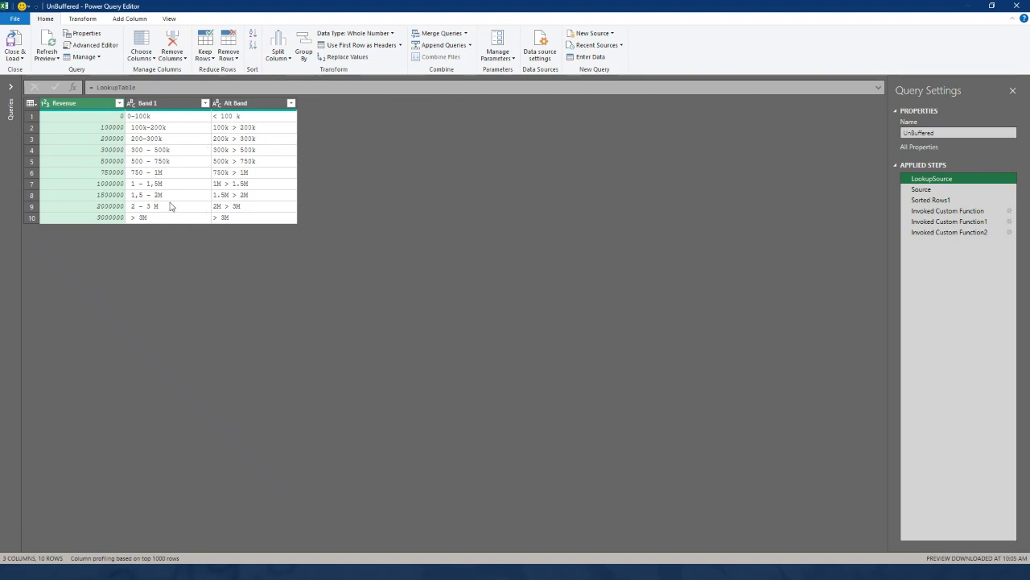
click(927, 191)
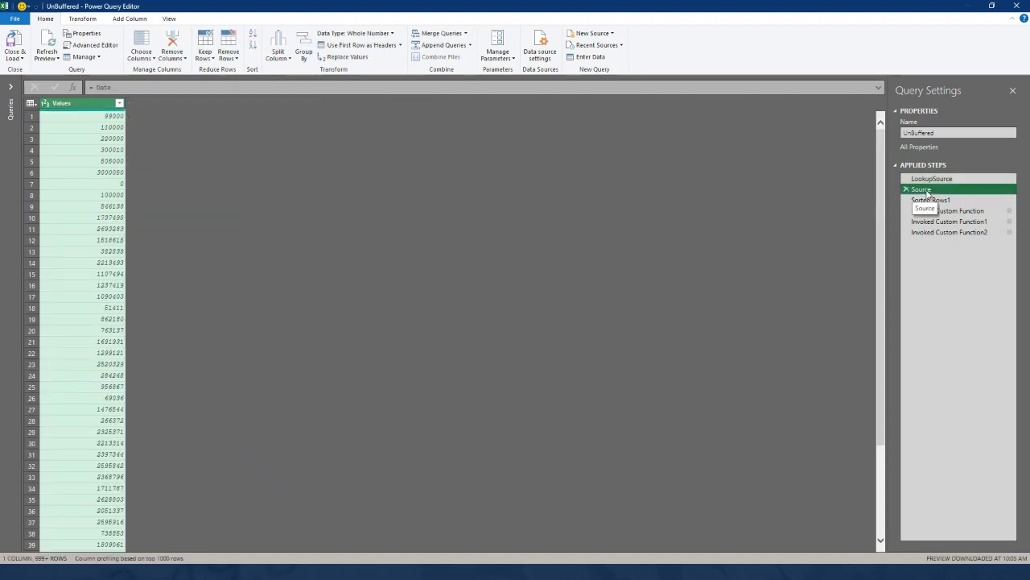
click(928, 200)
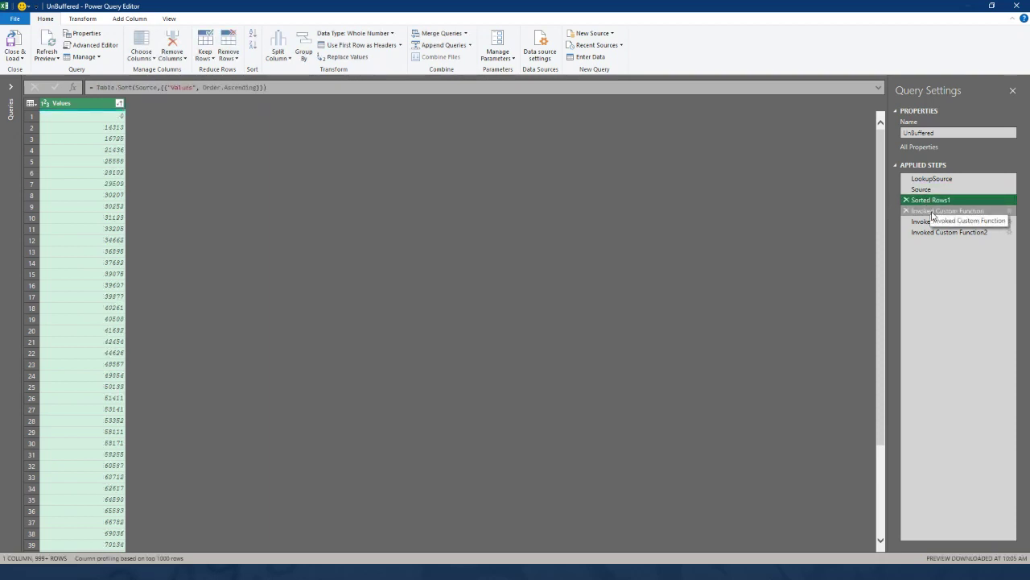
click(1007, 211)
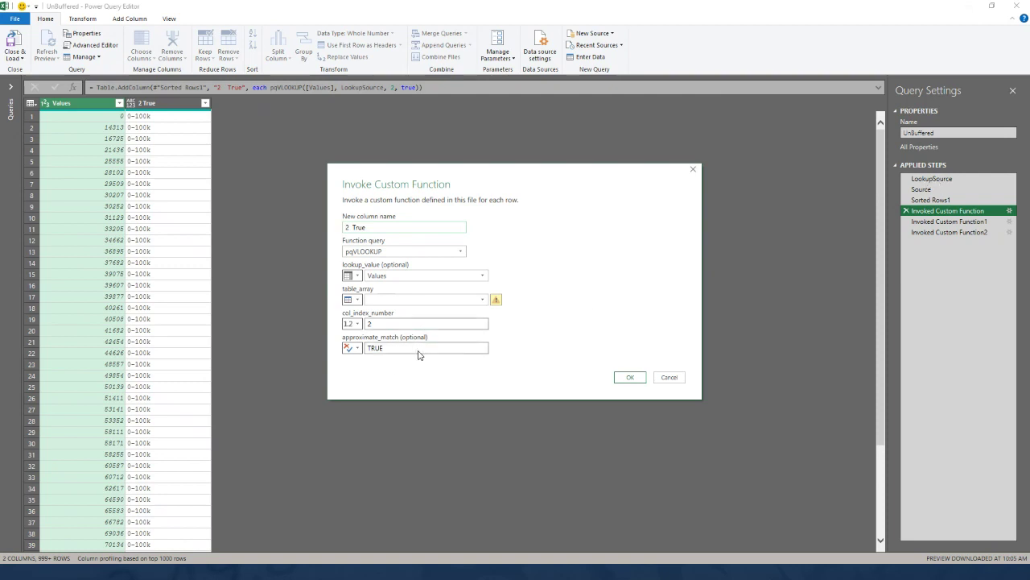
click(672, 376)
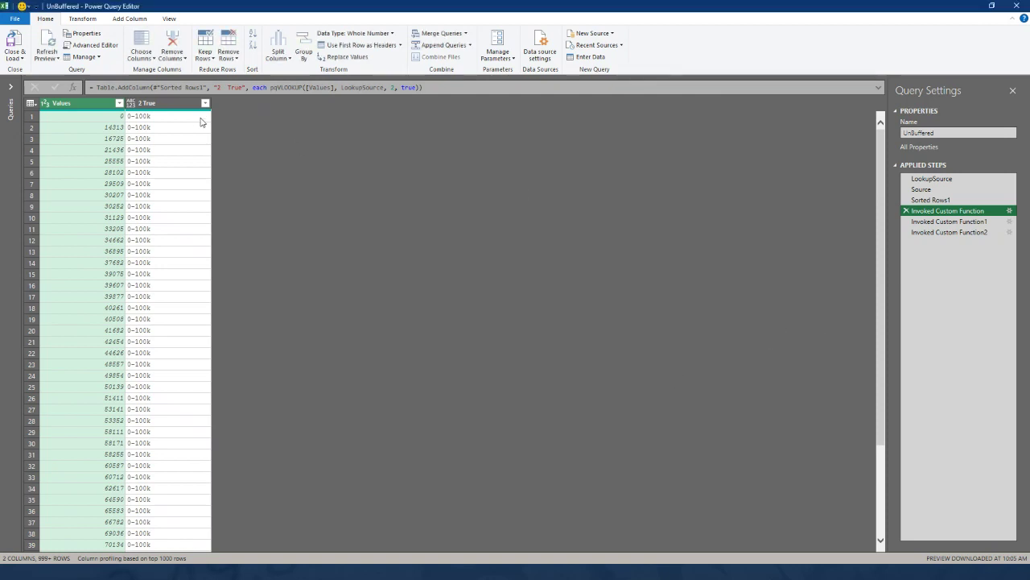
Trace the UnBuffered query's LookupSource step back to the Source step of the LookupTable query
click(941, 181)
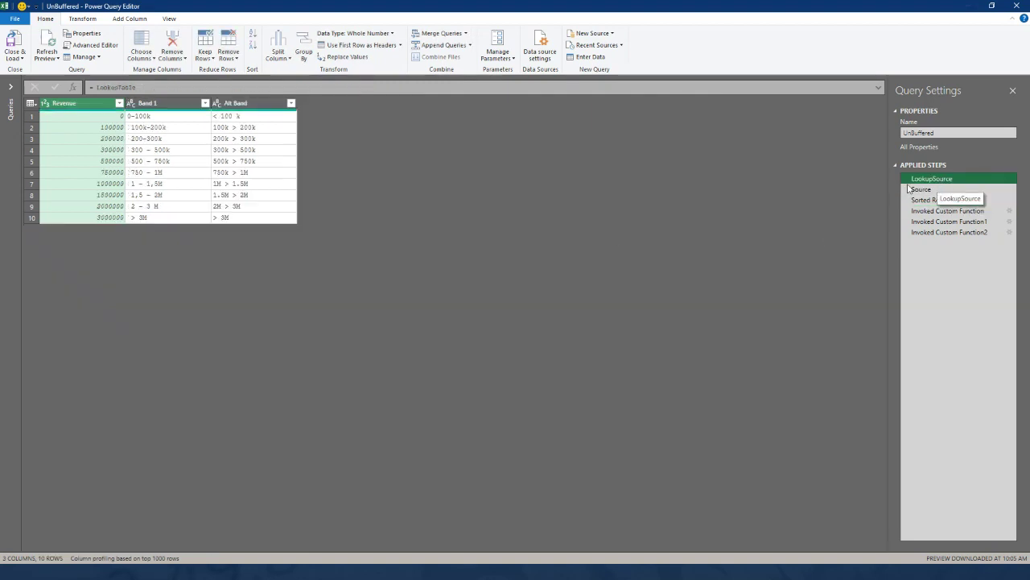
click(10, 87)
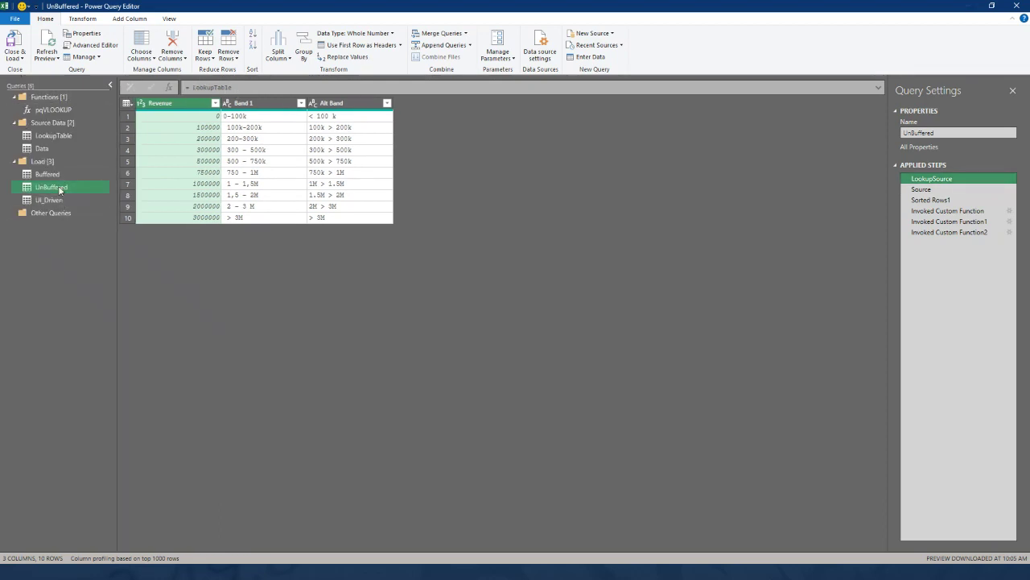
click(54, 135)
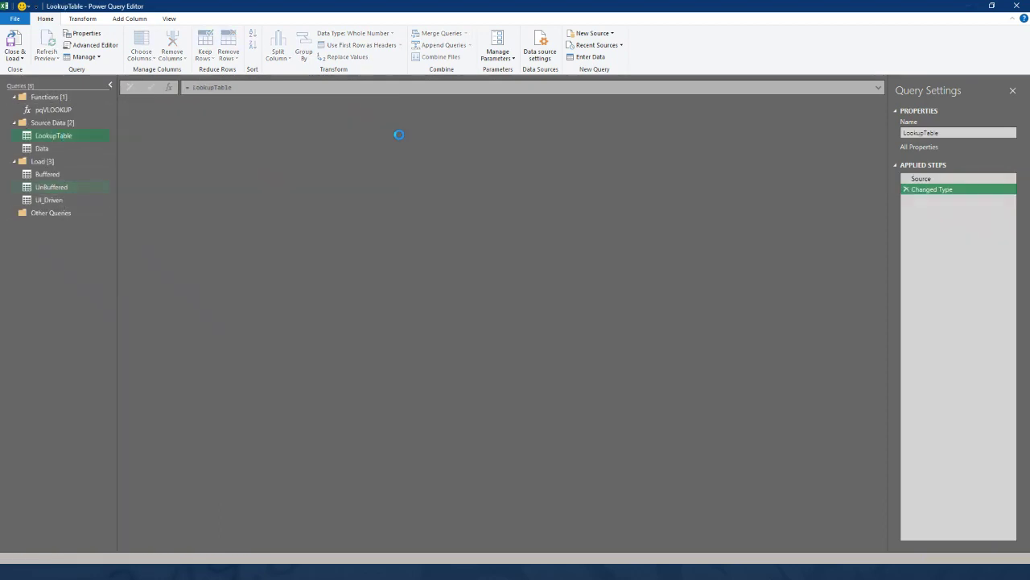
click(941, 179)
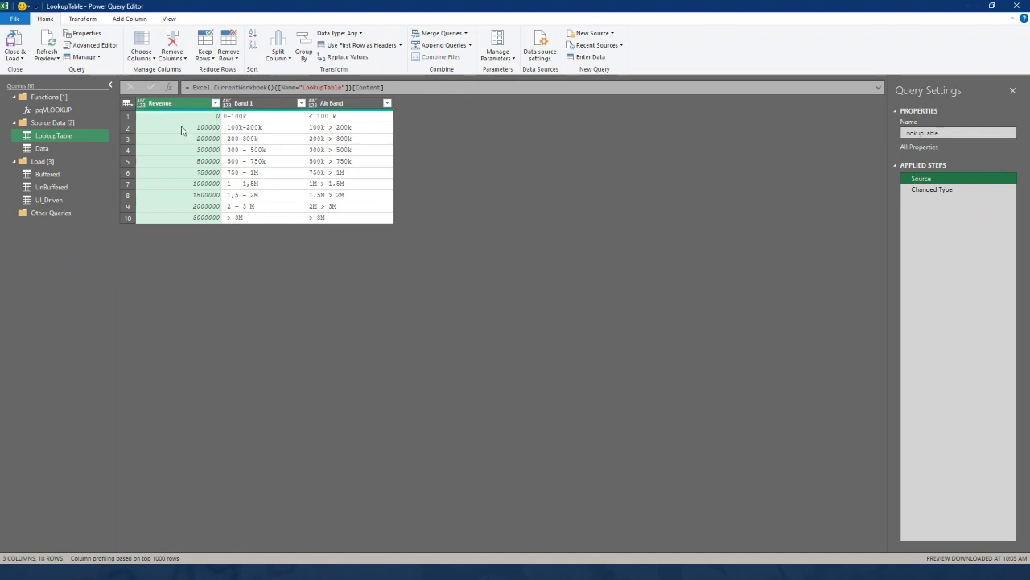
Walk through the first nine lookup results in the 2 True column of the UnBuffered query one row at a time
click(51, 187)
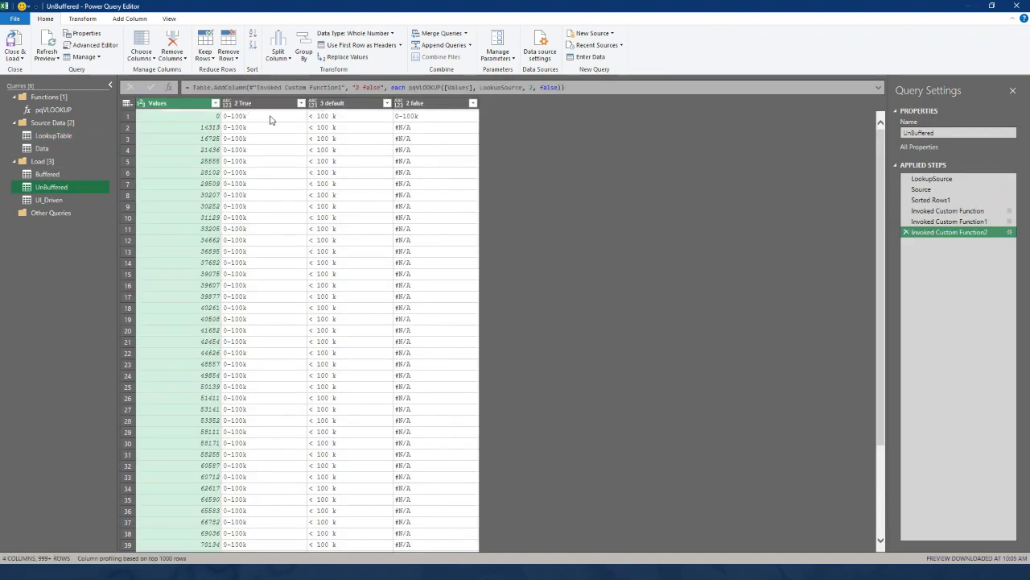
click(255, 118)
click(254, 129)
click(255, 140)
click(255, 151)
click(255, 162)
click(255, 173)
click(254, 185)
click(253, 196)
click(253, 206)
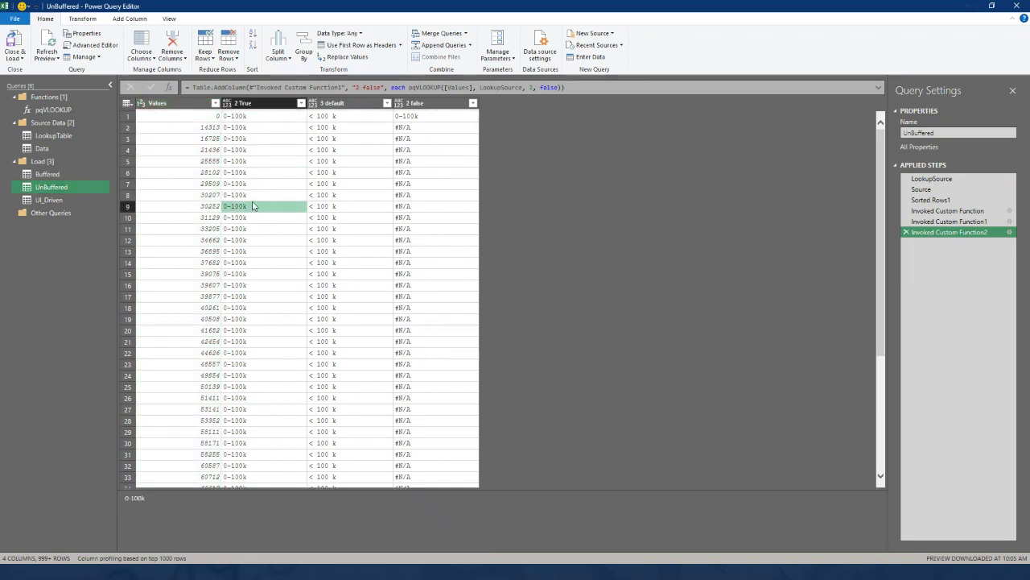
Inspect the LookupSource and first Invoked Custom Function steps of the Buffered query, and close the query editor
click(55, 179)
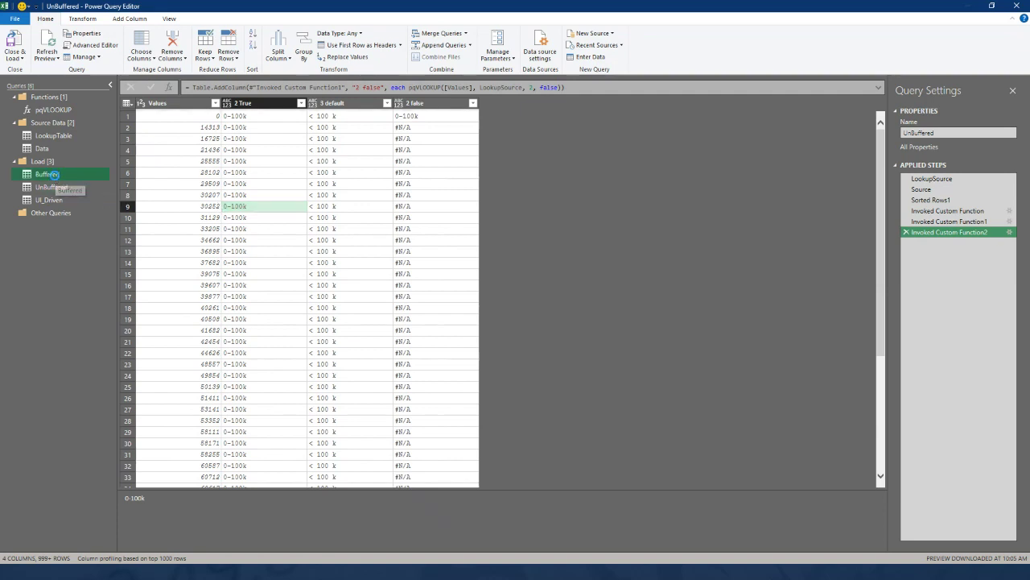
click(927, 179)
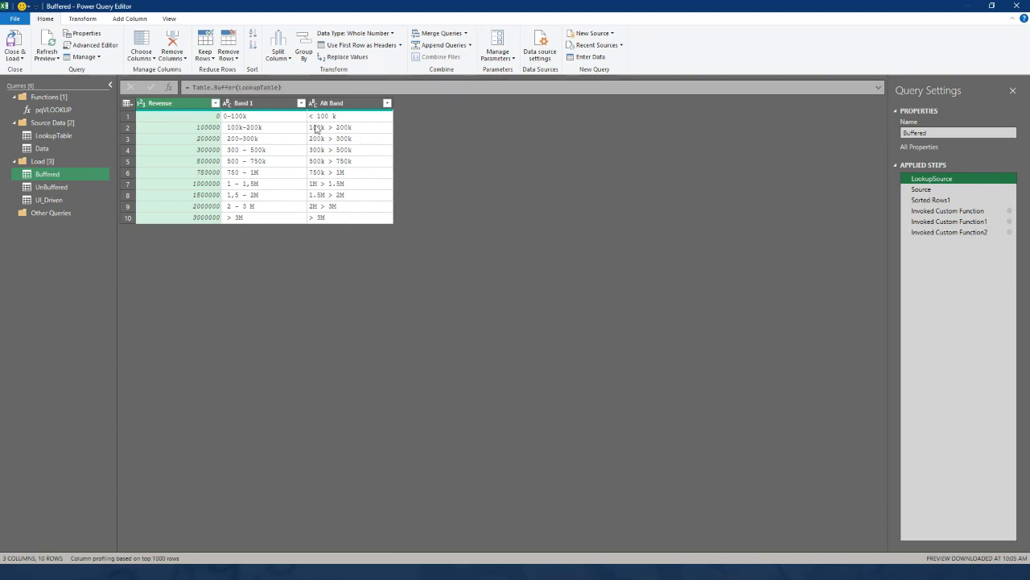
click(974, 212)
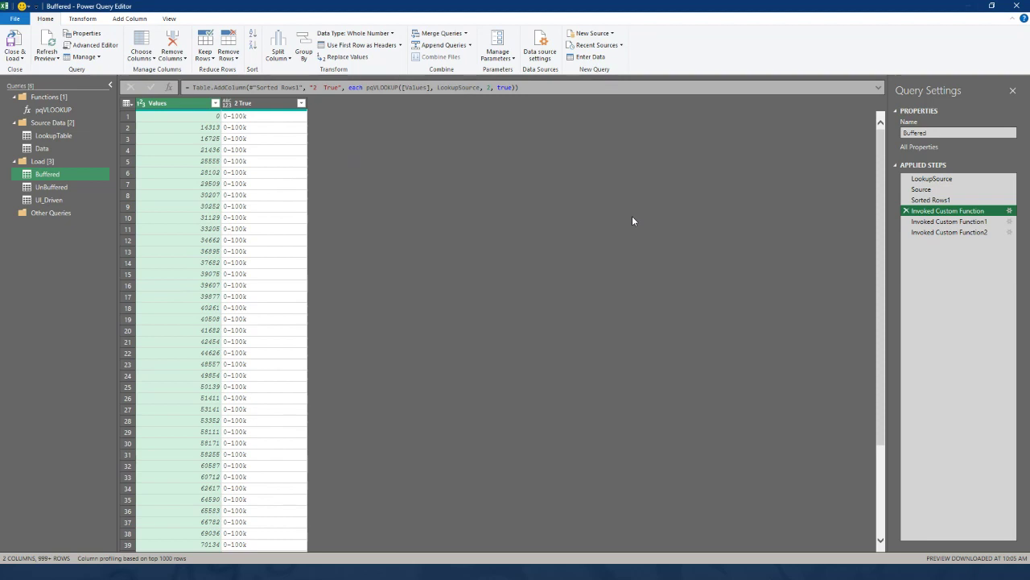
click(1018, 6)
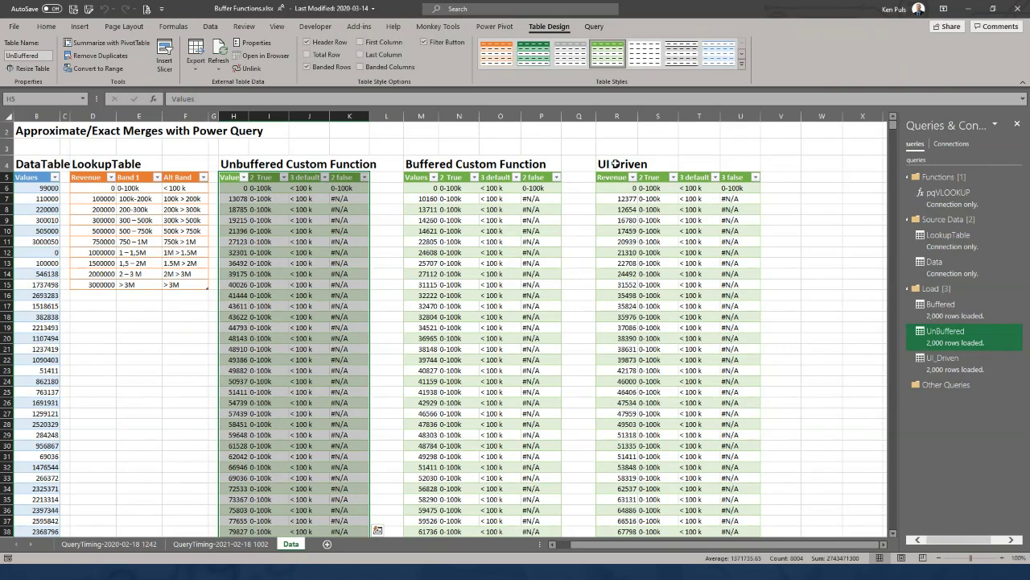
click(133, 545)
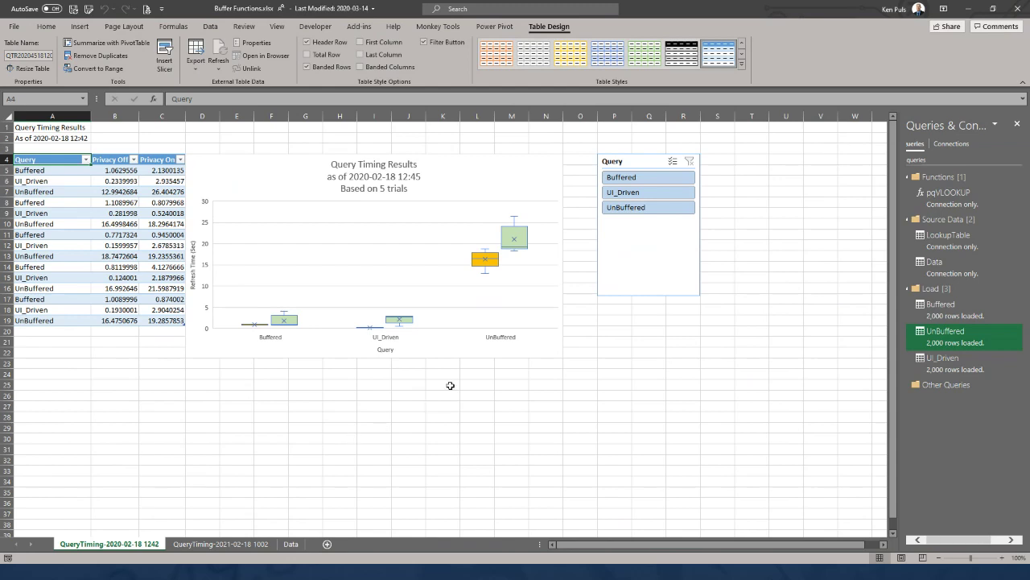
click(447, 172)
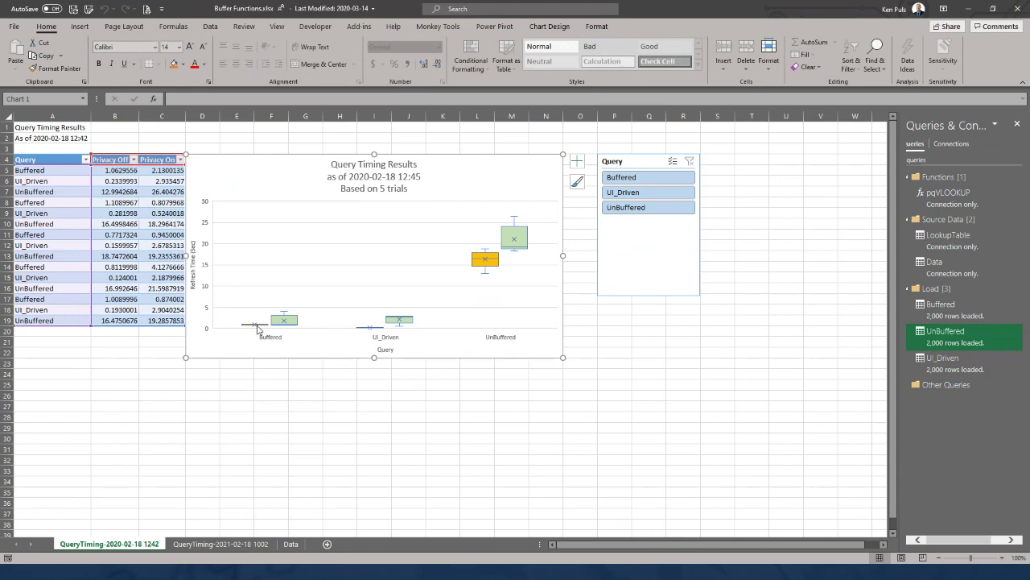
click(549, 27)
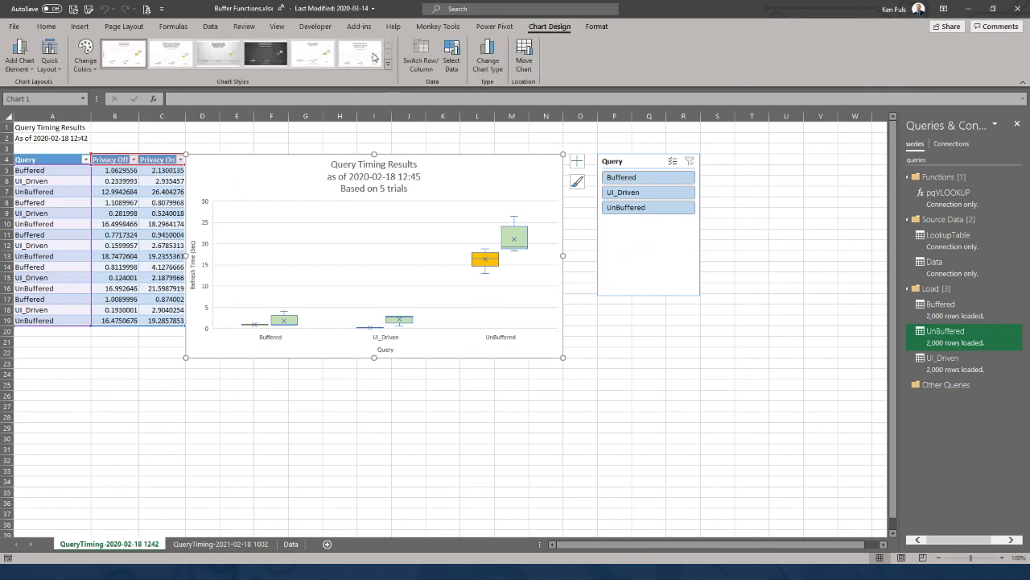
click(20, 56)
mouse_move(34, 159)
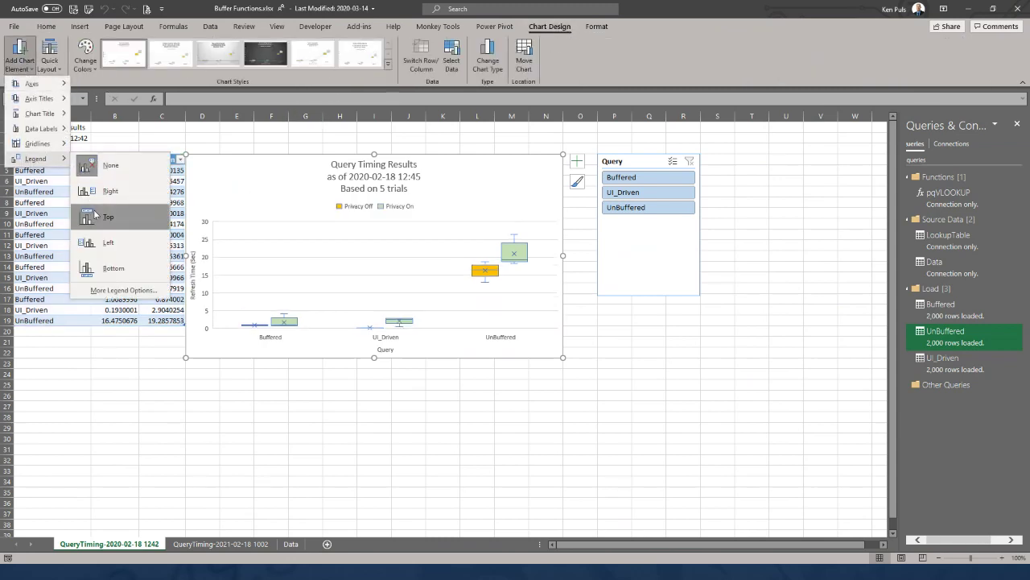
click(110, 268)
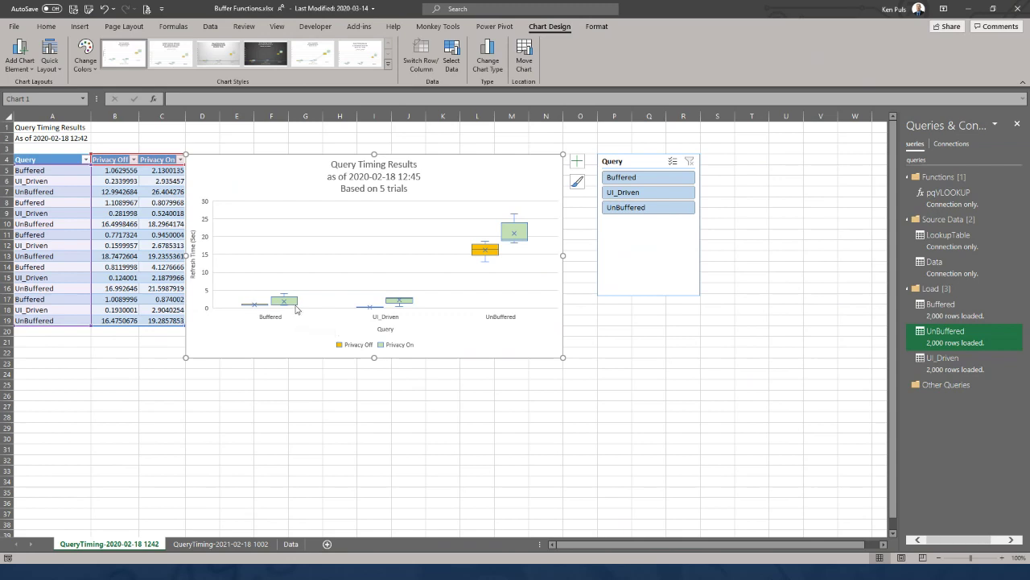
Compare the Privacy On and Privacy Off times of the three queries in the chart, and close Buffer Functions.xlsx without saving
mouse_move(296, 308)
mouse_move(519, 243)
mouse_move(486, 256)
mouse_move(257, 308)
mouse_move(371, 309)
click(1015, 9)
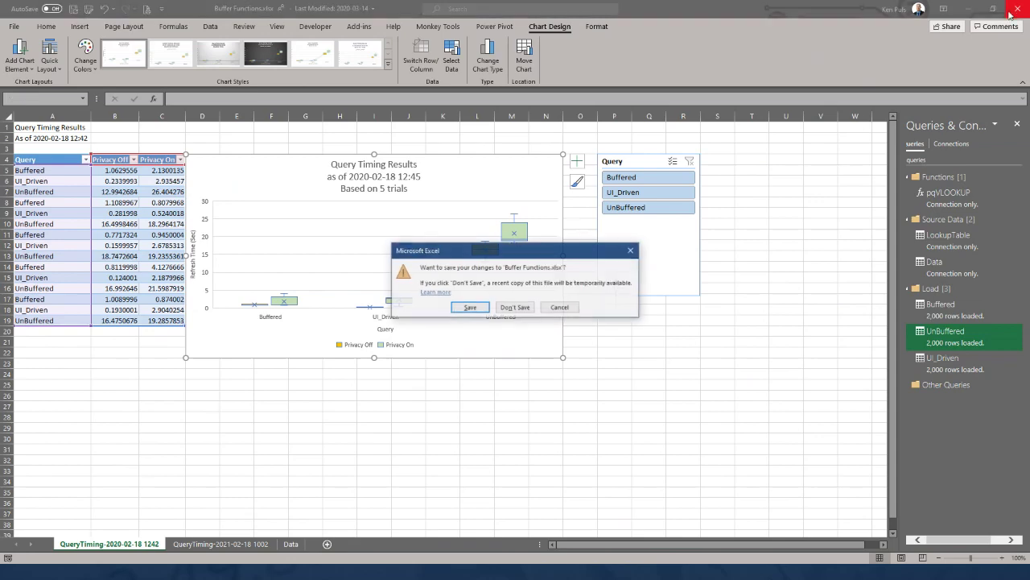
click(515, 307)
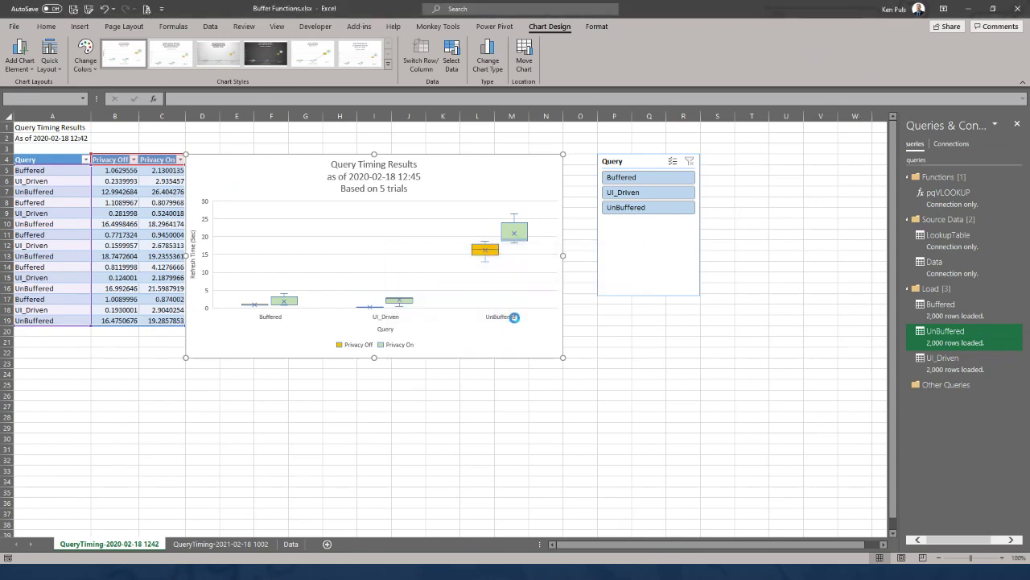
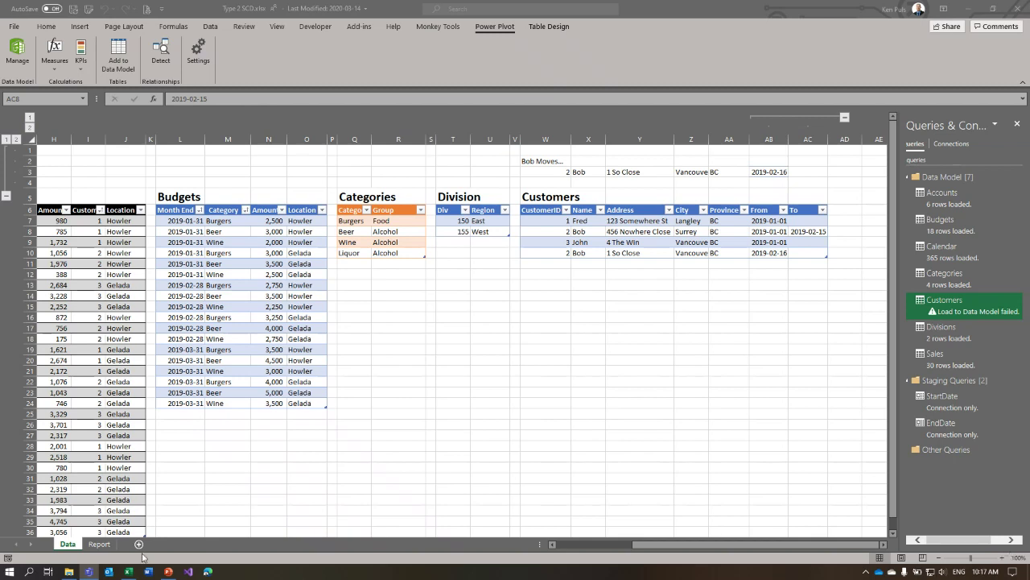
Switch to a maximized Edge window, search Bing for "vancouver power bi user group", and open the group's Meetup result
click(206, 571)
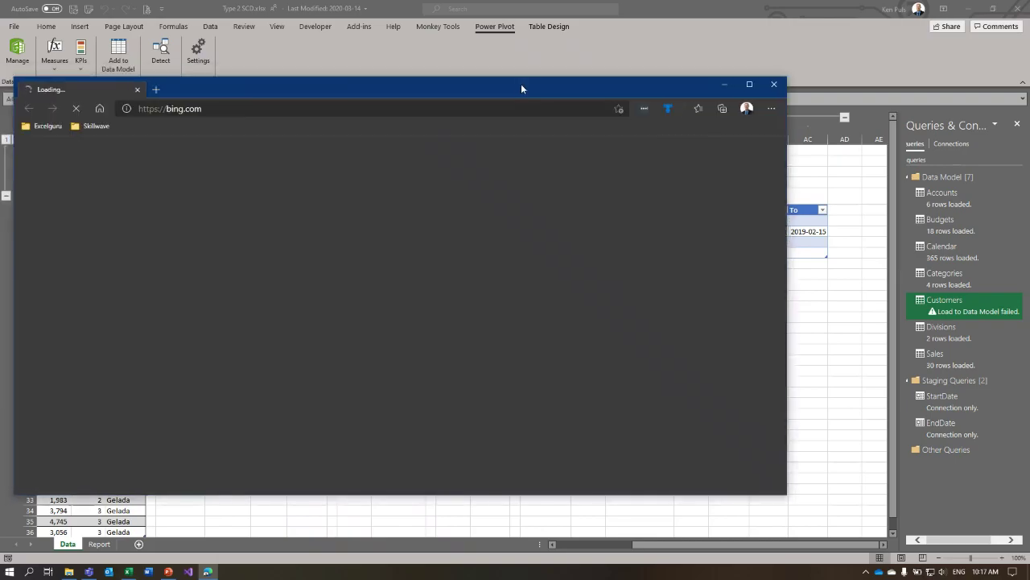
double_click(562, 75)
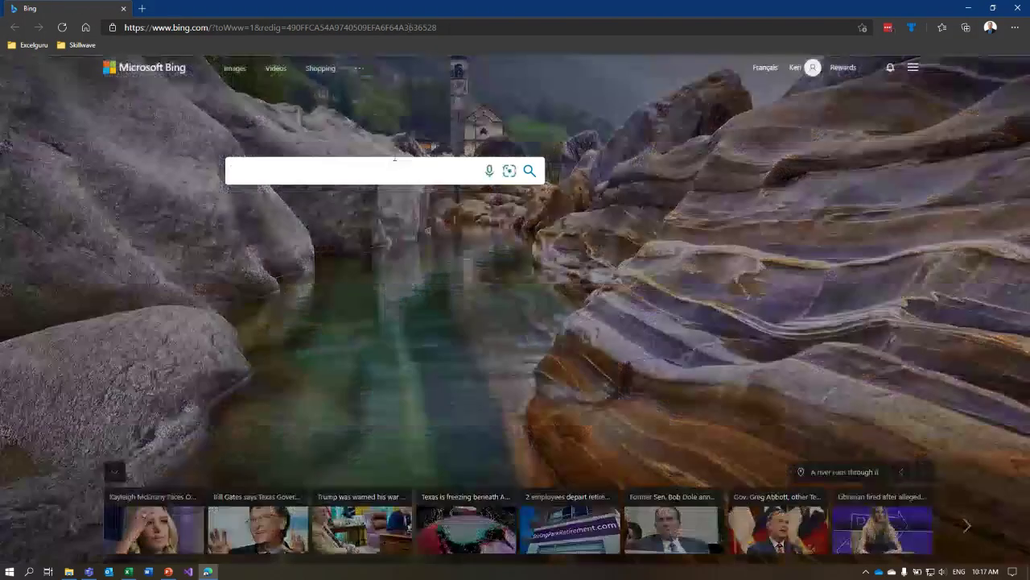
text(vancouver)
key(Down)
key(Return)
click(338, 158)
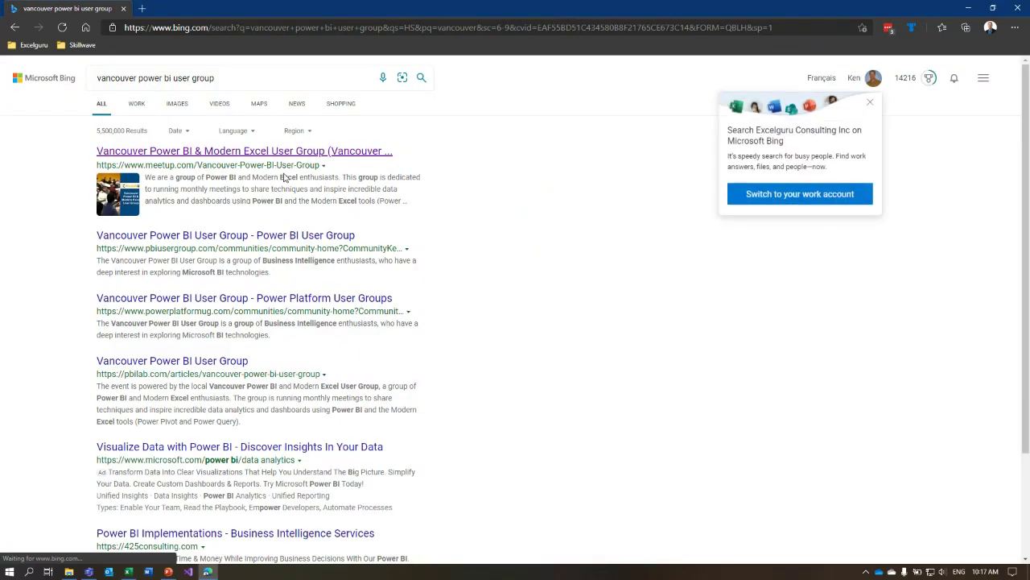